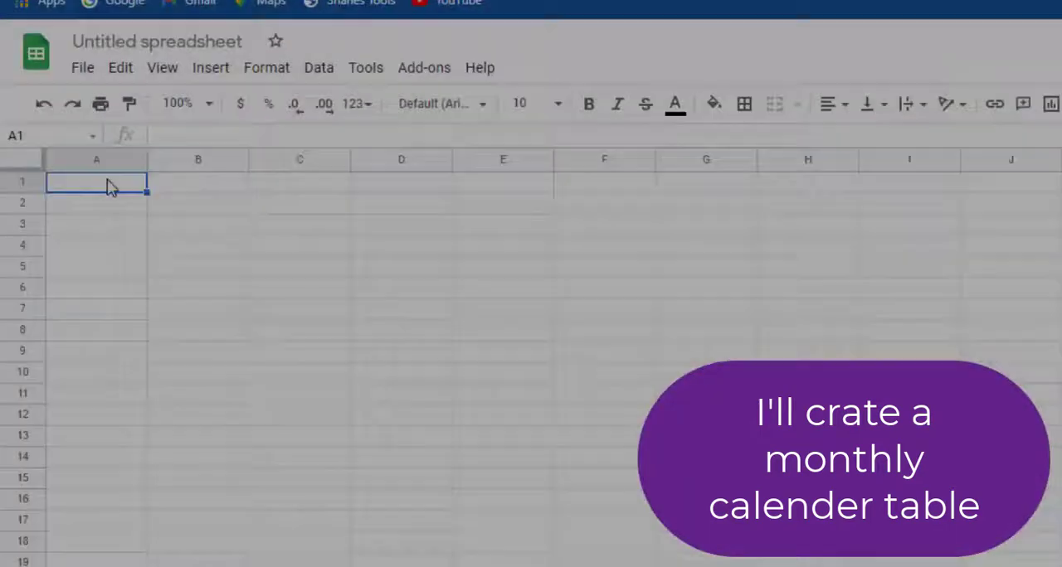
Step: Enter the weekday headings Friday, Saturday and Sunday in cells A1 to C1
{"action": "type", "text": "Fri"}
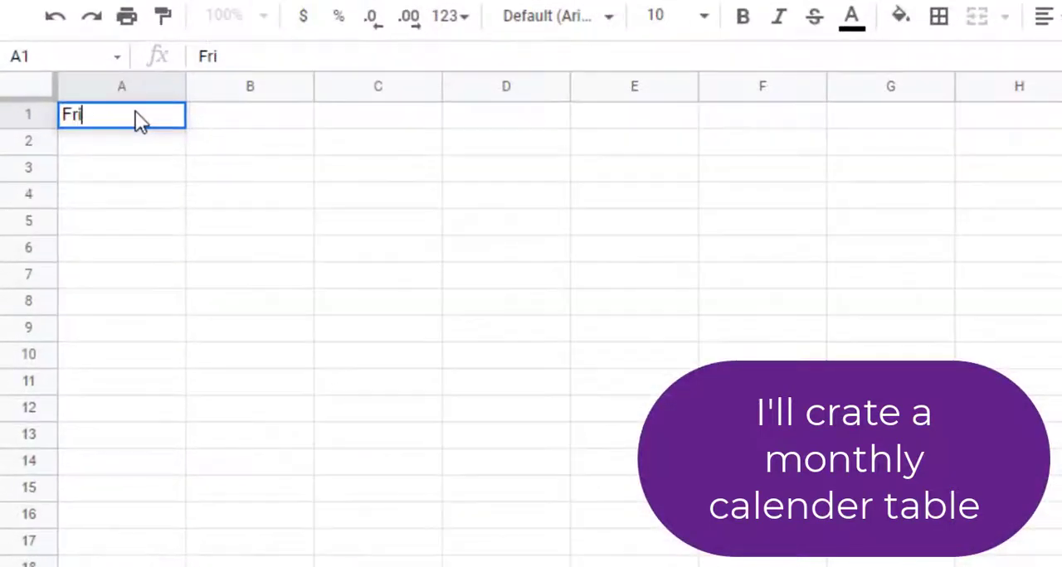
{"action": "type", "text": "day"}
{"action": "left_click", "coordinate": [209, 121]}
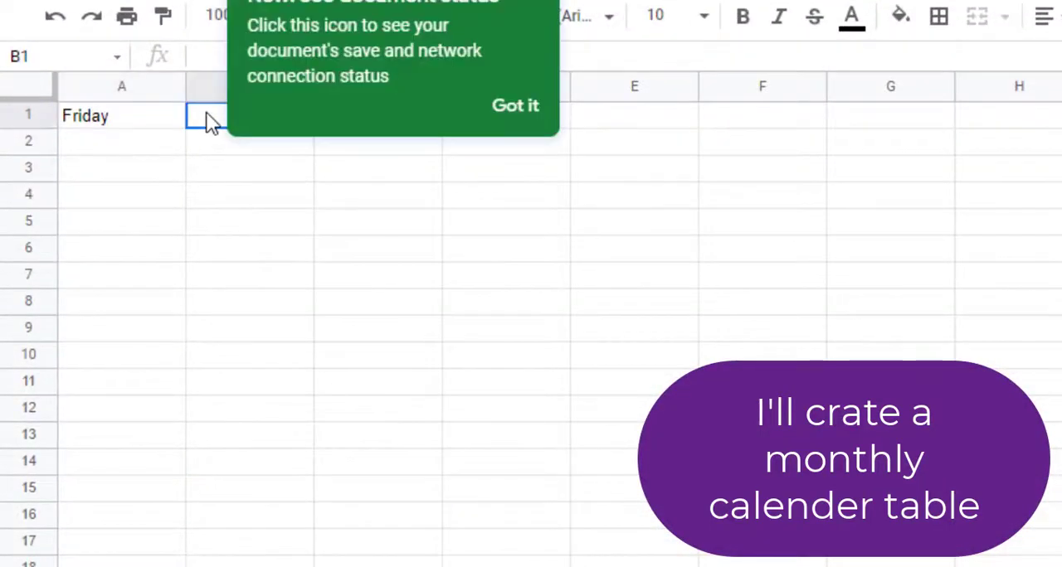
{"action": "left_click", "coordinate": [515, 107]}
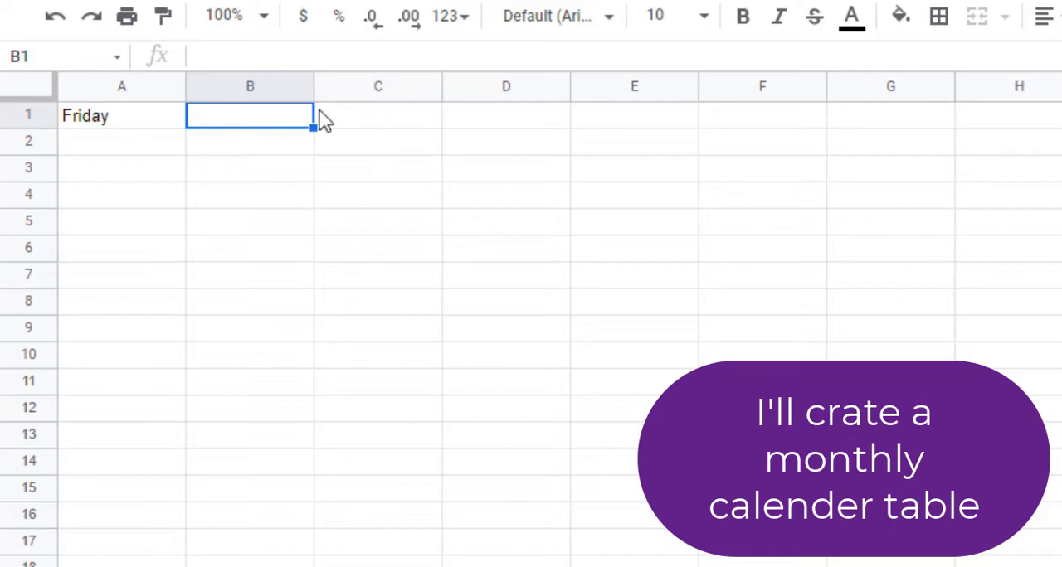
{"action": "double_click", "coordinate": [267, 113]}
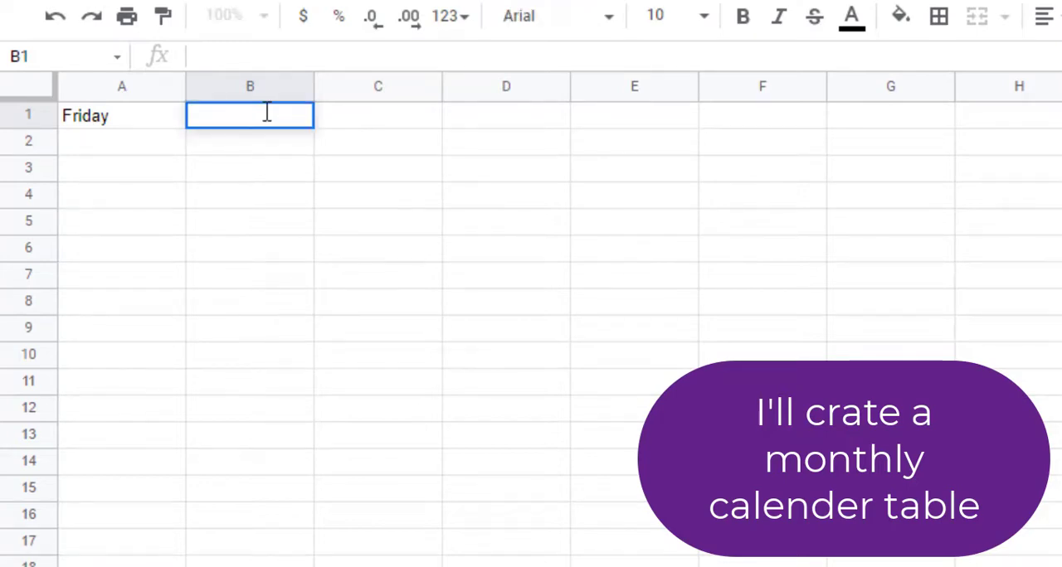
{"action": "type", "text": "Saty"}
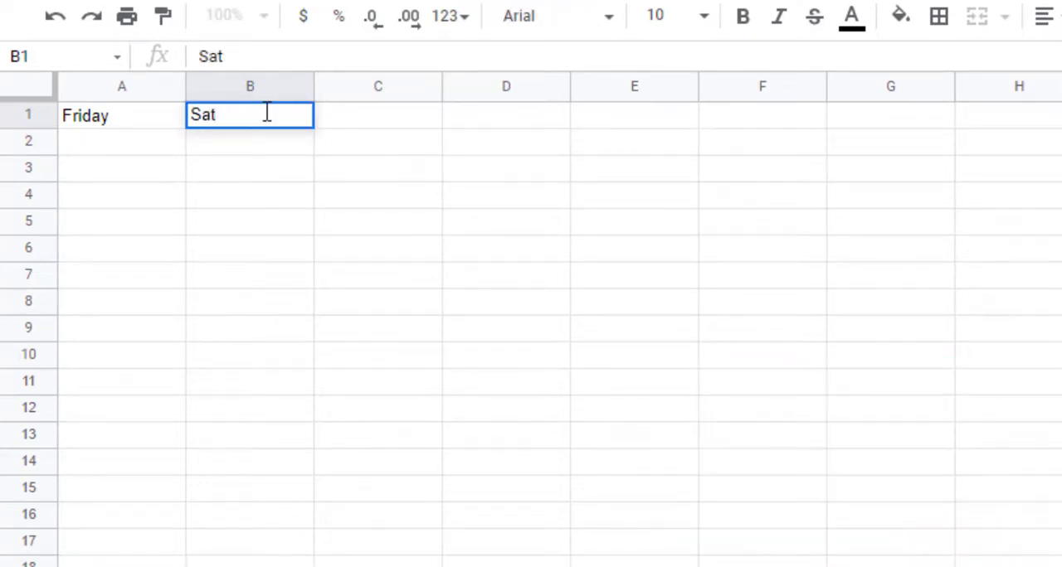
{"action": "left_click", "coordinate": [348, 119]}
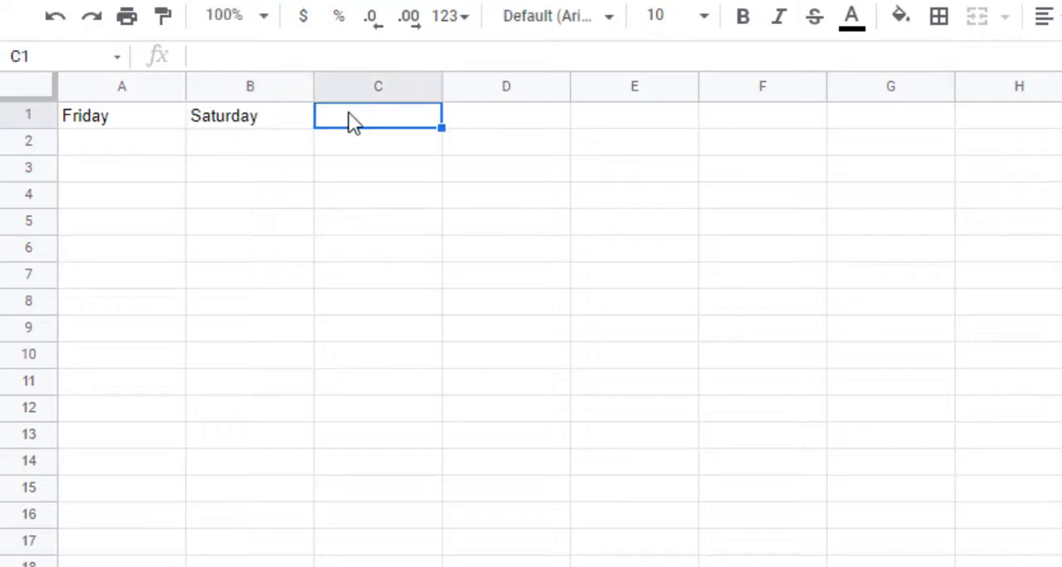
{"action": "type", "text": "Sunday"}
Step: Enter the headings Monday, Tuesday, Wednesday and Thrusday in cells D1 to G1
{"action": "left_click", "coordinate": [506, 116]}
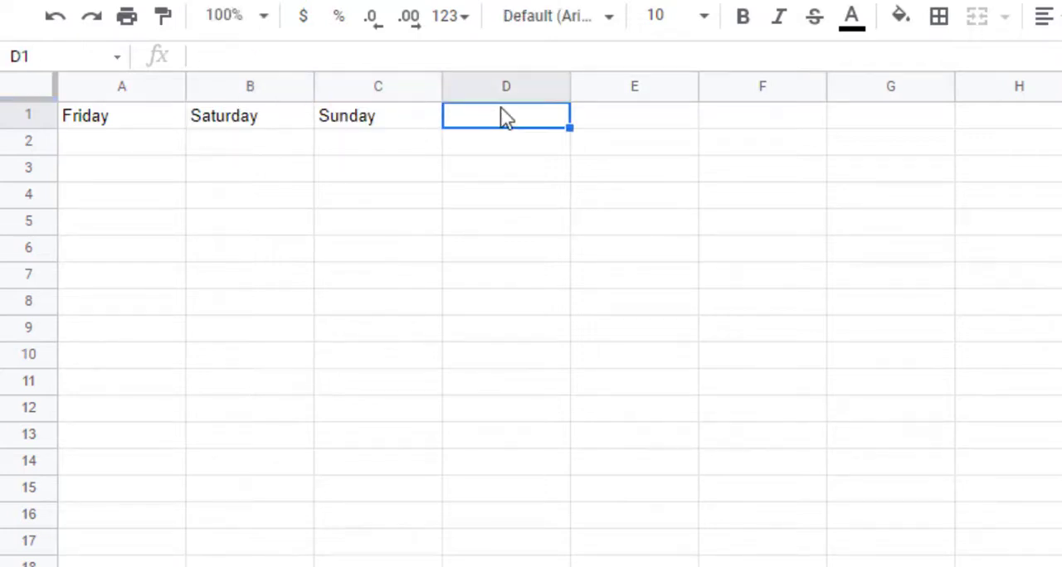
{"action": "type", "text": "Monday"}
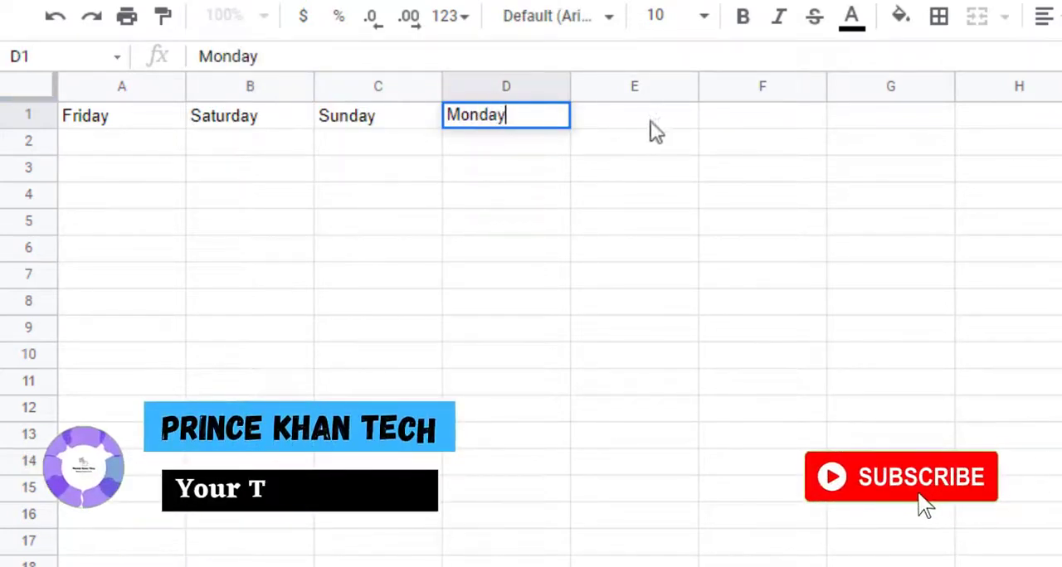
{"action": "left_click", "coordinate": [657, 131]}
{"action": "type", "text": "Tuesda"}
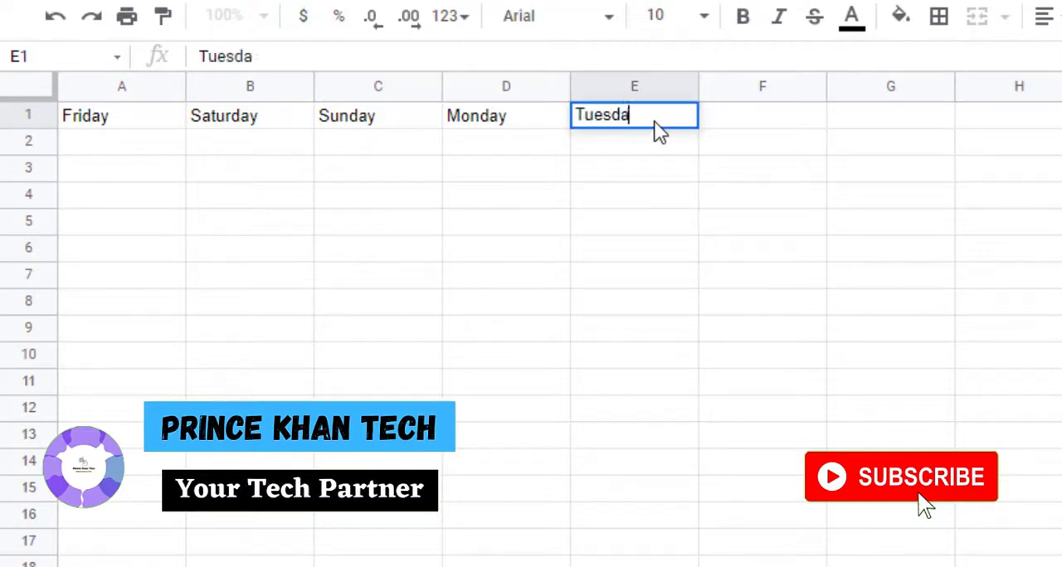
{"action": "type", "text": "y"}
{"action": "key", "text": "Tab"}
{"action": "type", "text": "Wed"}
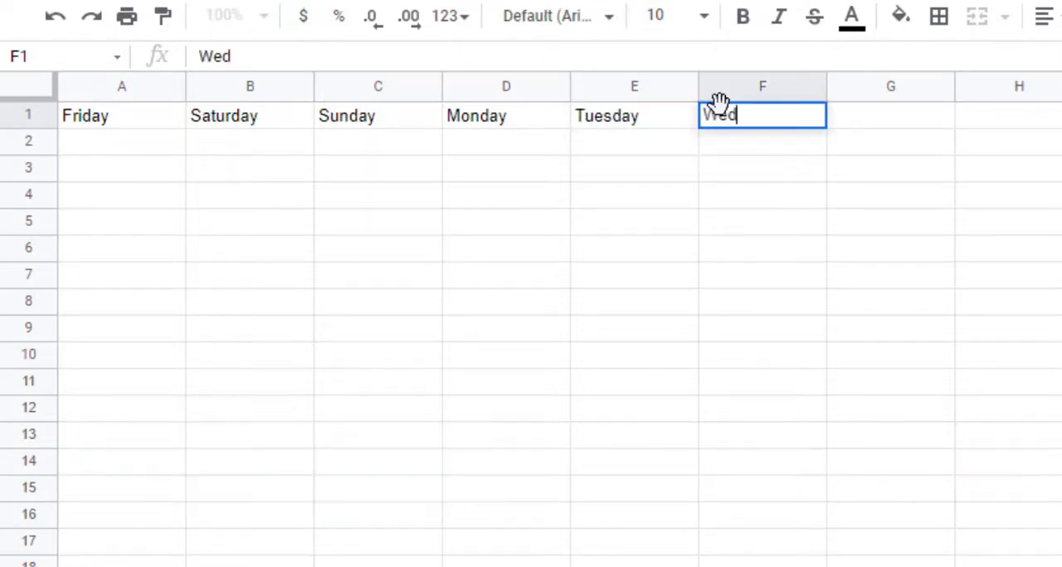
{"action": "type", "text": "nesday"}
{"action": "key", "text": "Tab"}
{"action": "type", "text": "T"}
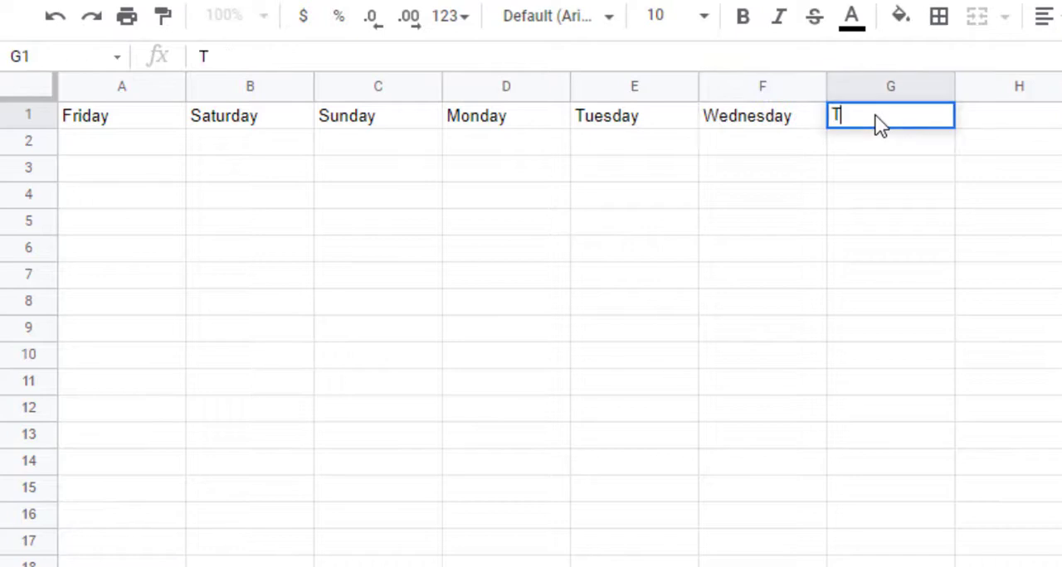
{"action": "type", "text": "hrusday"}
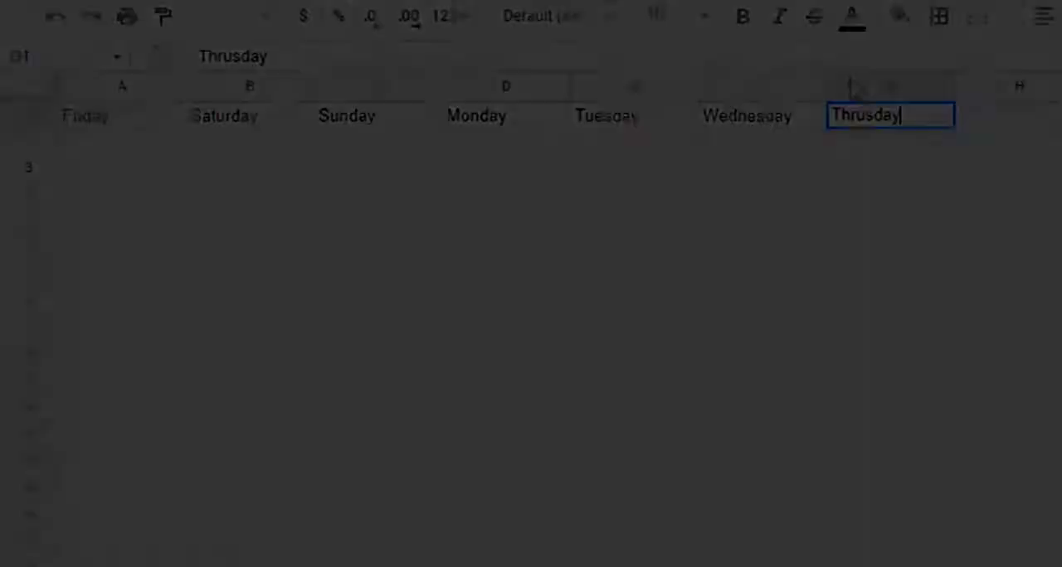
{"action": "left_click", "coordinate": [788, 331]}
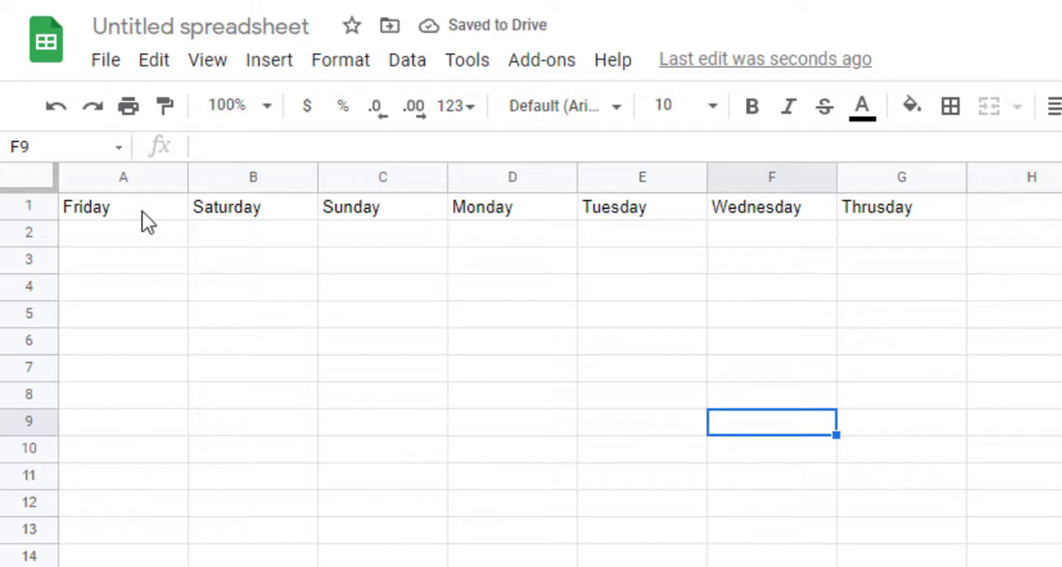
Step: Make the weekday headings in A1:G1 bold and center them horizontally
{"action": "left_click_drag", "start_coordinate": [142, 211], "coordinate": [936, 213]}
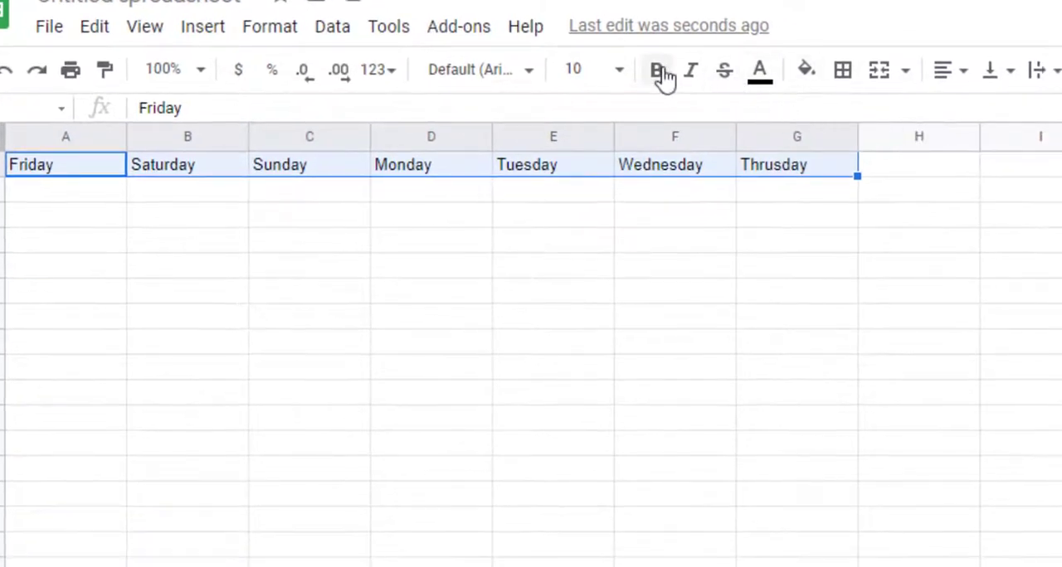
{"action": "left_click", "coordinate": [663, 73]}
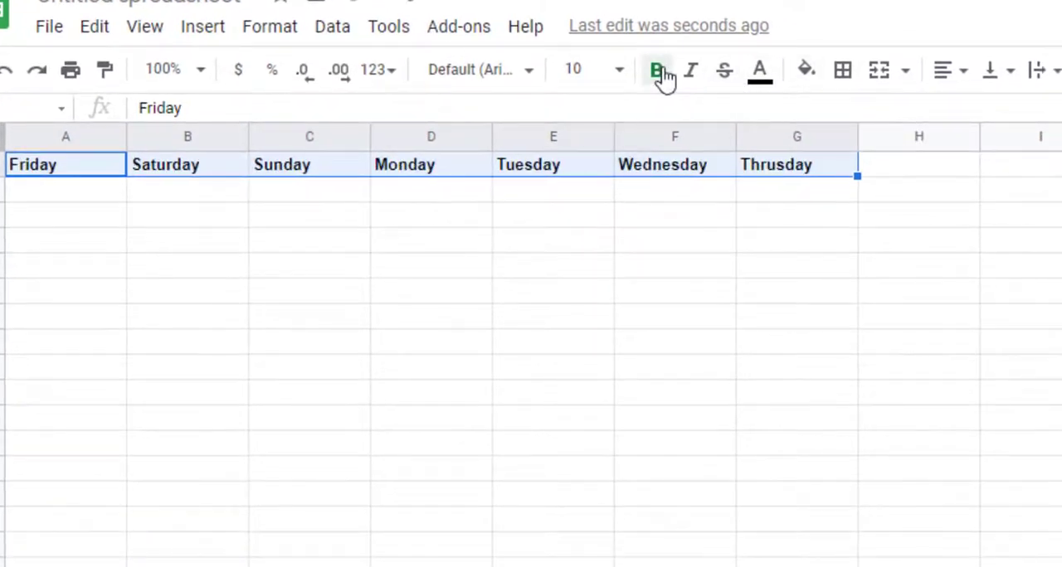
{"action": "left_click", "coordinate": [949, 73]}
{"action": "left_click", "coordinate": [987, 112]}
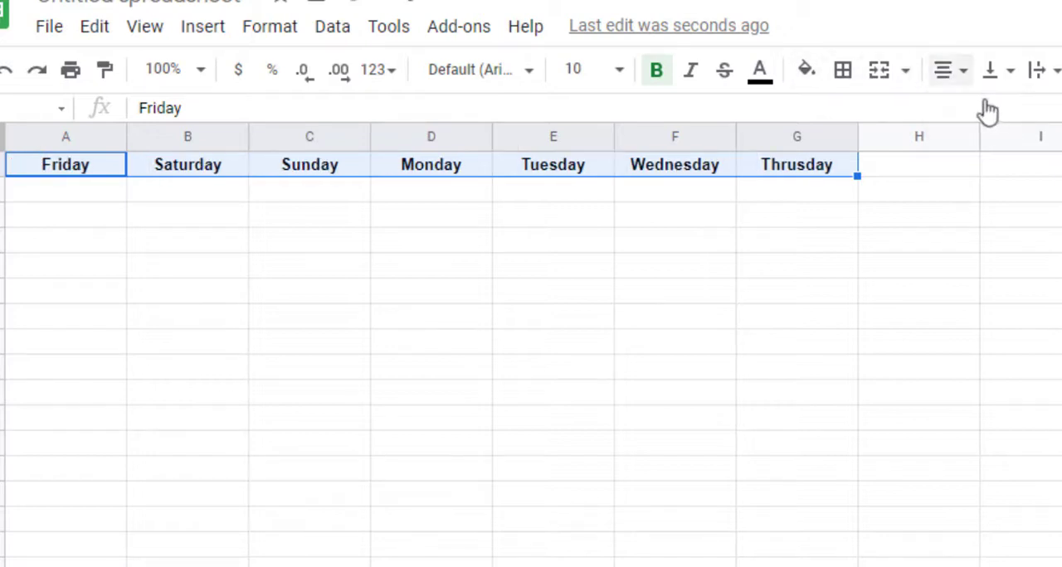
{"action": "left_click", "coordinate": [954, 80]}
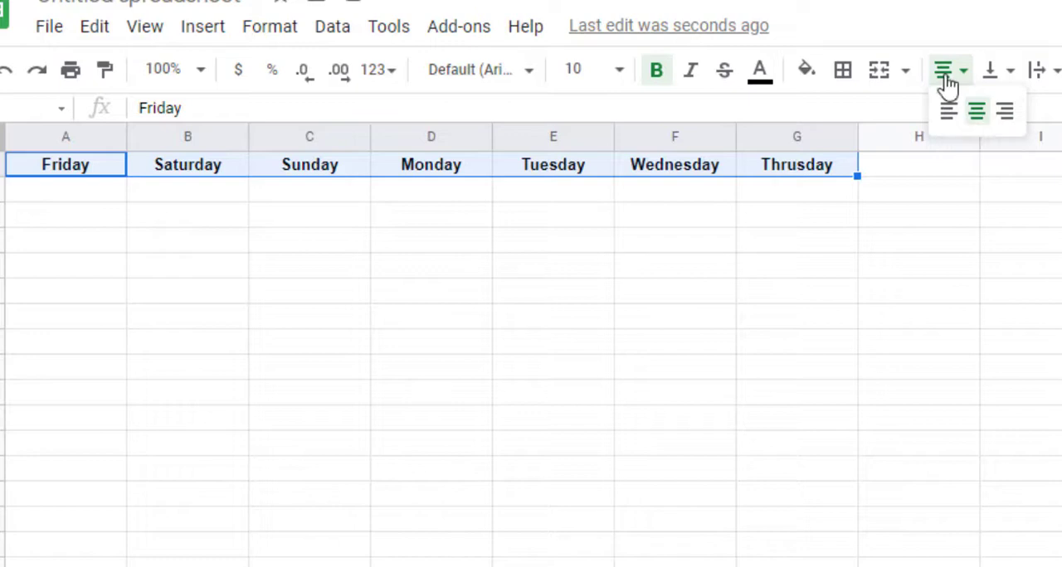
{"action": "left_click", "coordinate": [944, 82]}
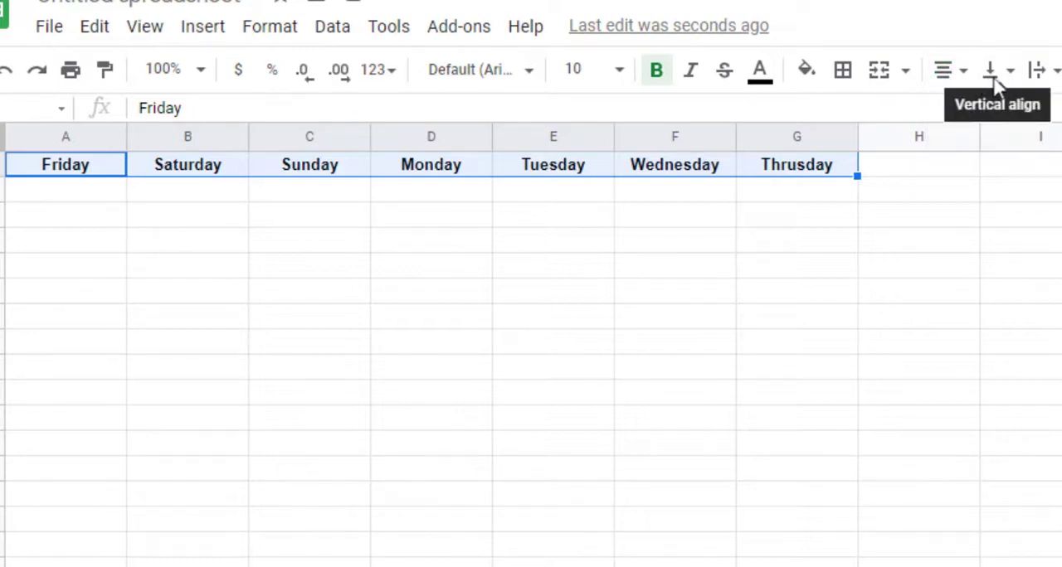
Step: Align the weekday headings vertically to the middle and make row 1 about twice as tall
{"action": "left_click", "coordinate": [998, 85]}
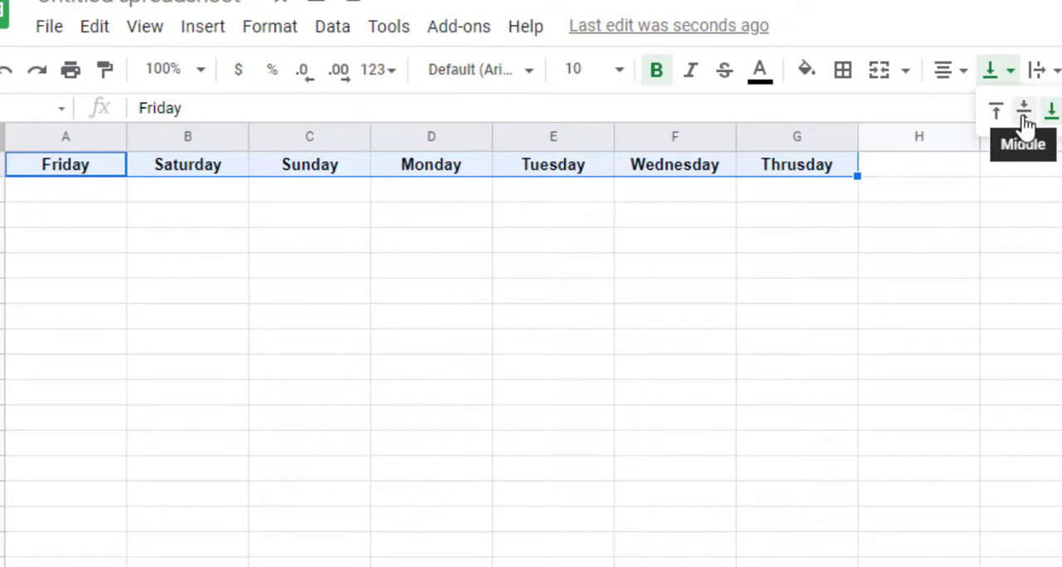
{"action": "left_click", "coordinate": [1024, 123]}
{"action": "left_click", "coordinate": [655, 223]}
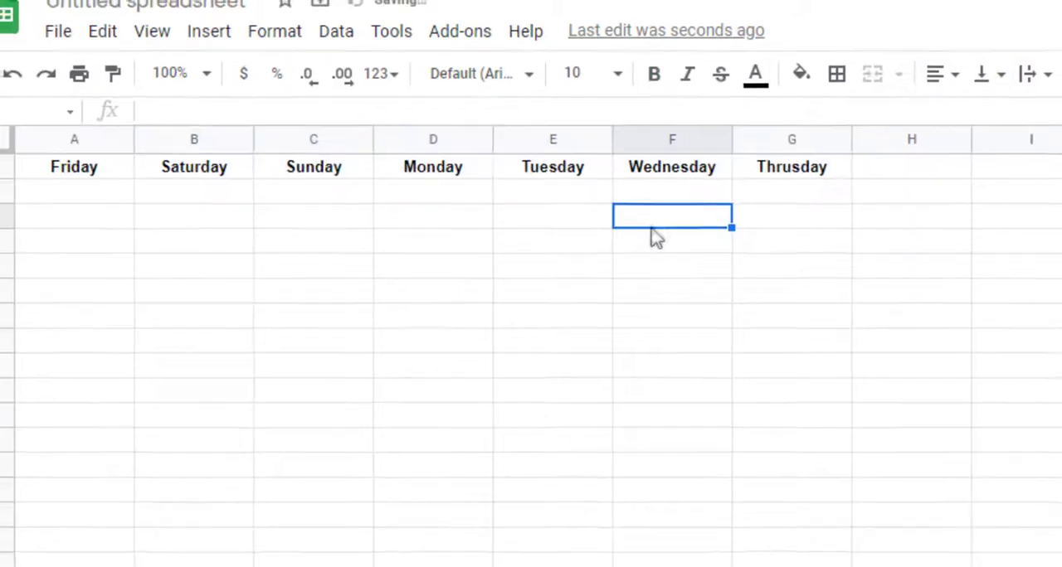
{"action": "left_click_drag", "start_coordinate": [21, 184], "coordinate": [21, 205]}
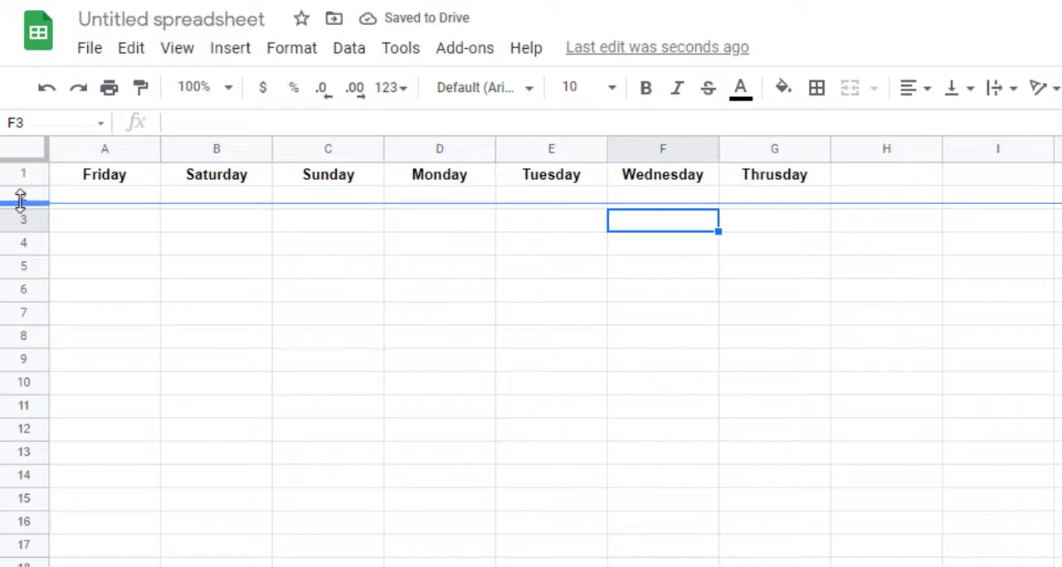
{"action": "left_click", "coordinate": [396, 220]}
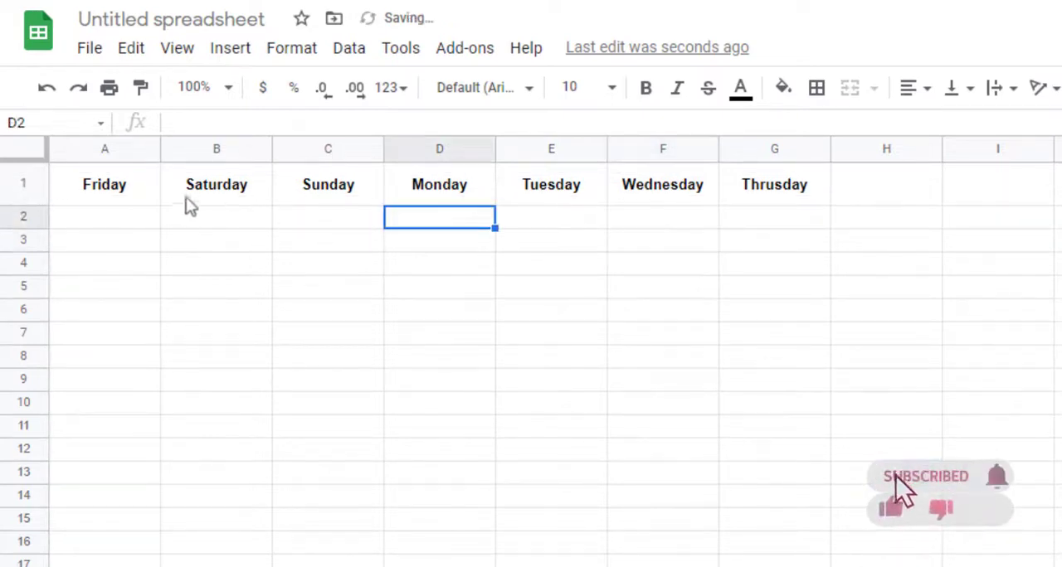
Step: Apply black borders to all cells in the range A1:G9
{"action": "left_click_drag", "start_coordinate": [125, 194], "coordinate": [806, 381]}
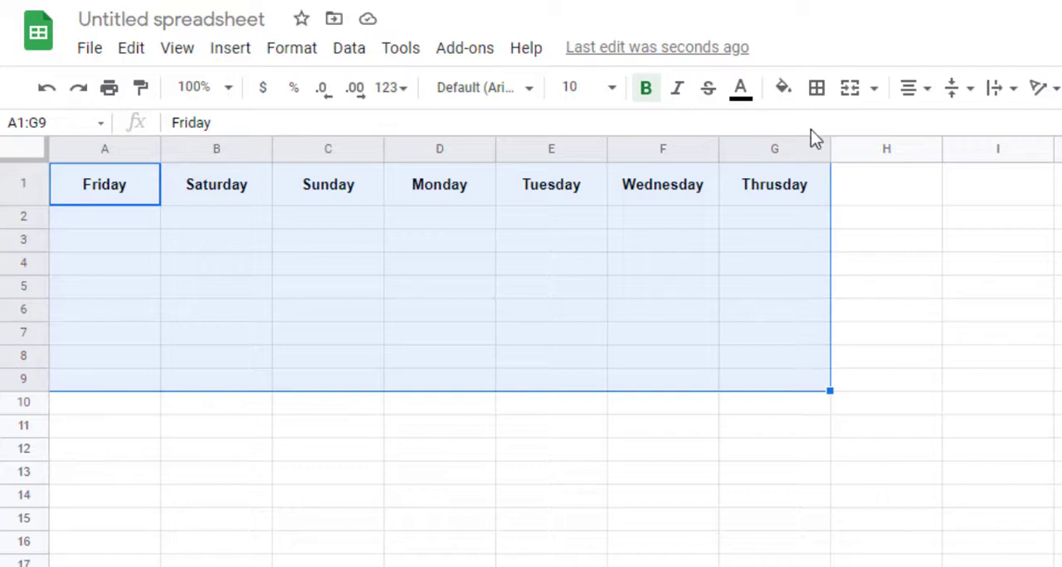
{"action": "left_click", "coordinate": [818, 88]}
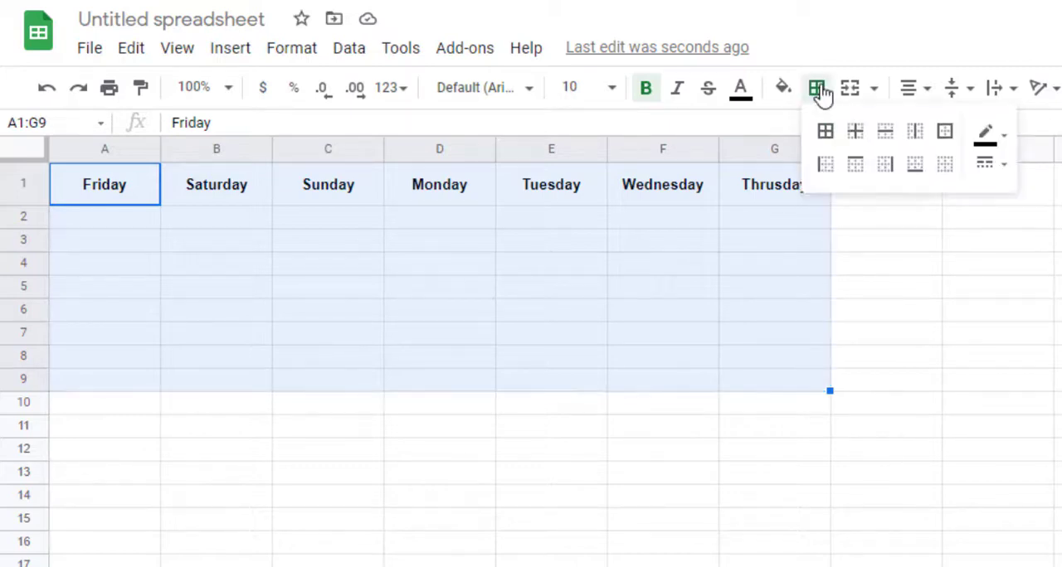
{"action": "left_click", "coordinate": [825, 130]}
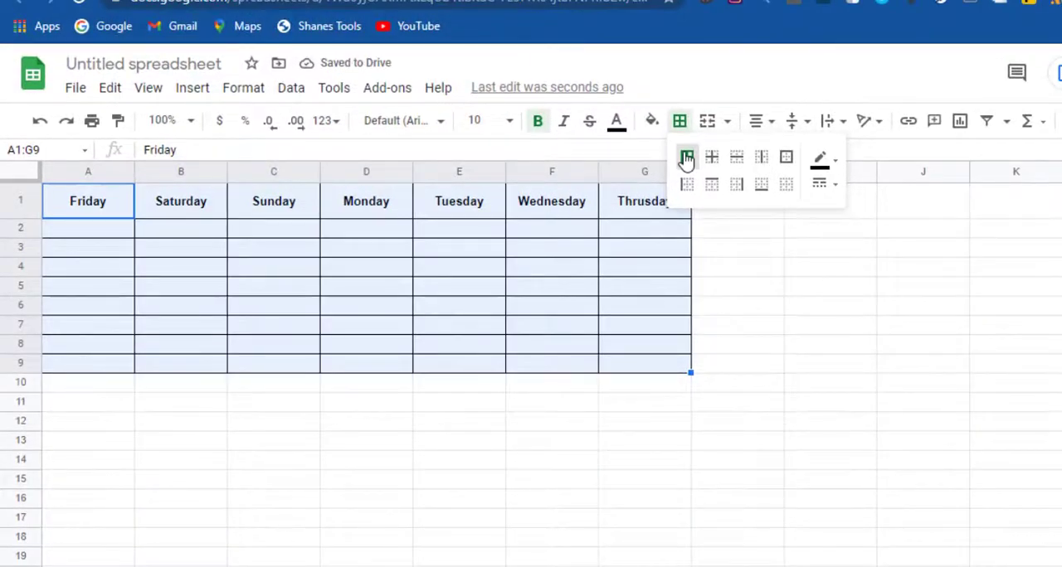
Step: Set the borders of A1:G9 to the medium solid line style
{"action": "left_click", "coordinate": [830, 169]}
{"action": "left_click", "coordinate": [830, 170]}
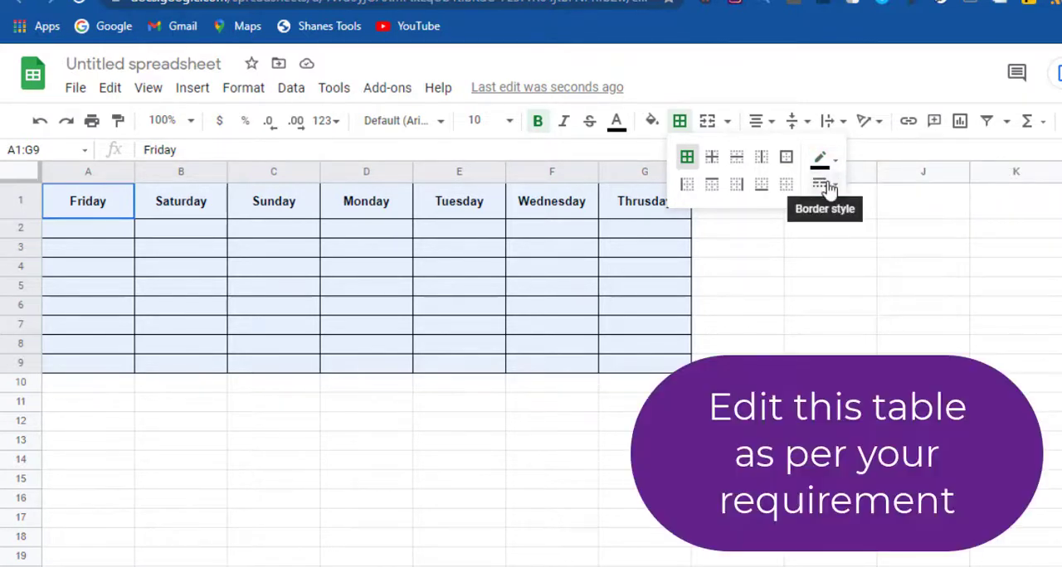
{"action": "left_click", "coordinate": [823, 186]}
{"action": "left_click", "coordinate": [858, 248]}
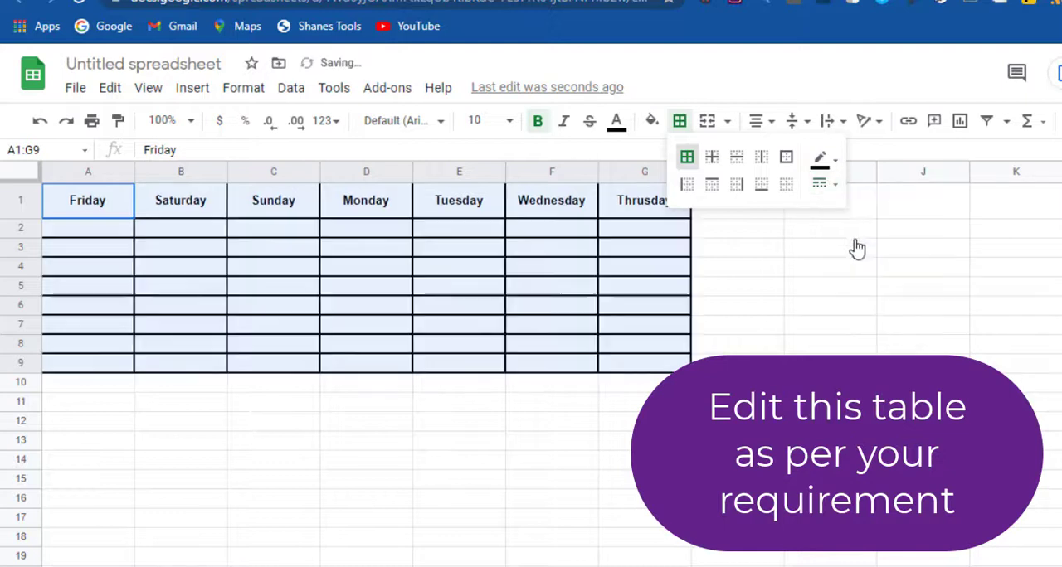
Step: Set the borders of A1:G9 to the thick solid line style
{"action": "left_click", "coordinate": [827, 187]}
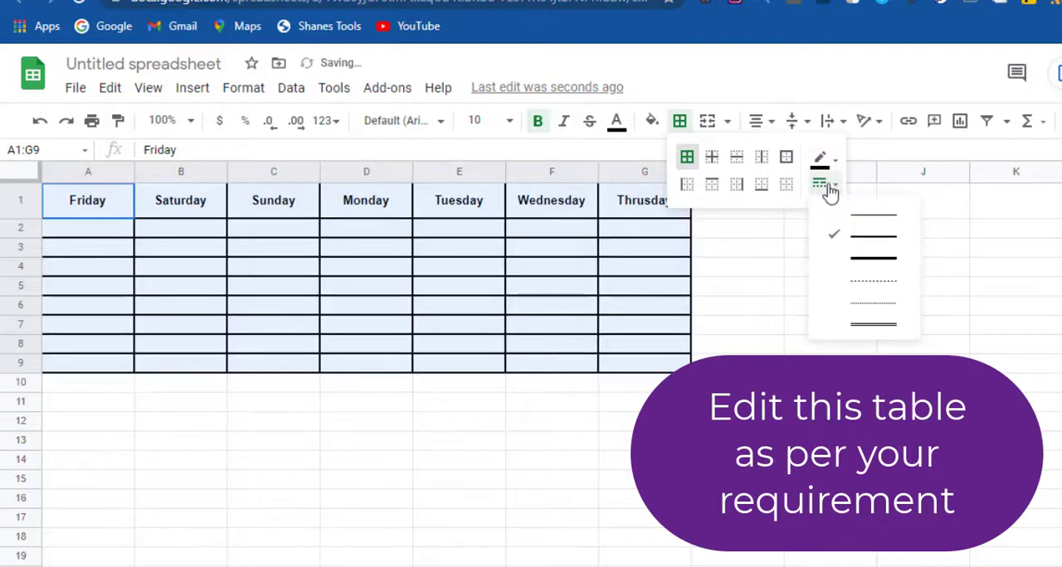
{"action": "left_click", "coordinate": [859, 265]}
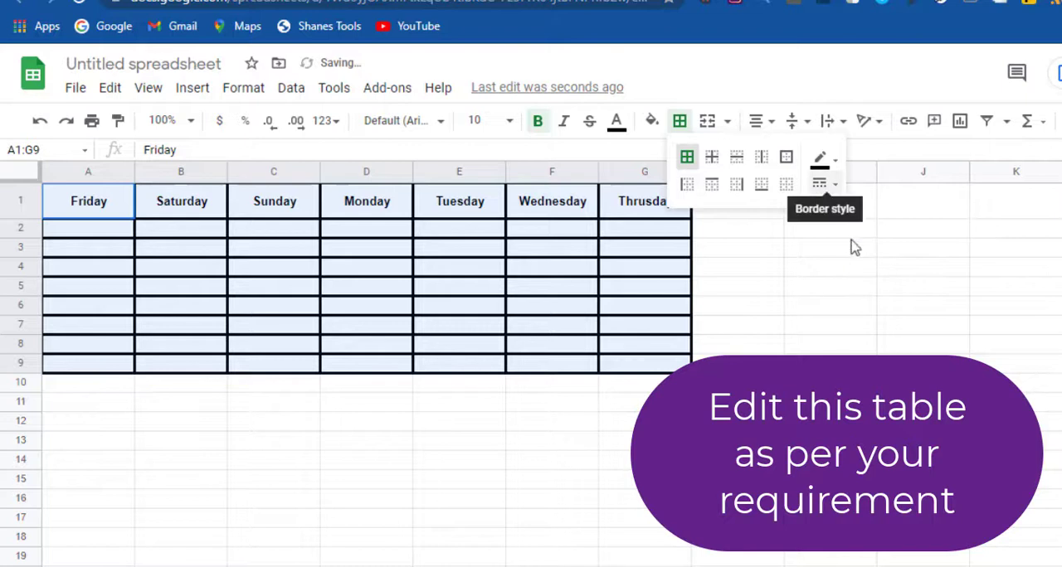
{"action": "left_click", "coordinate": [826, 185]}
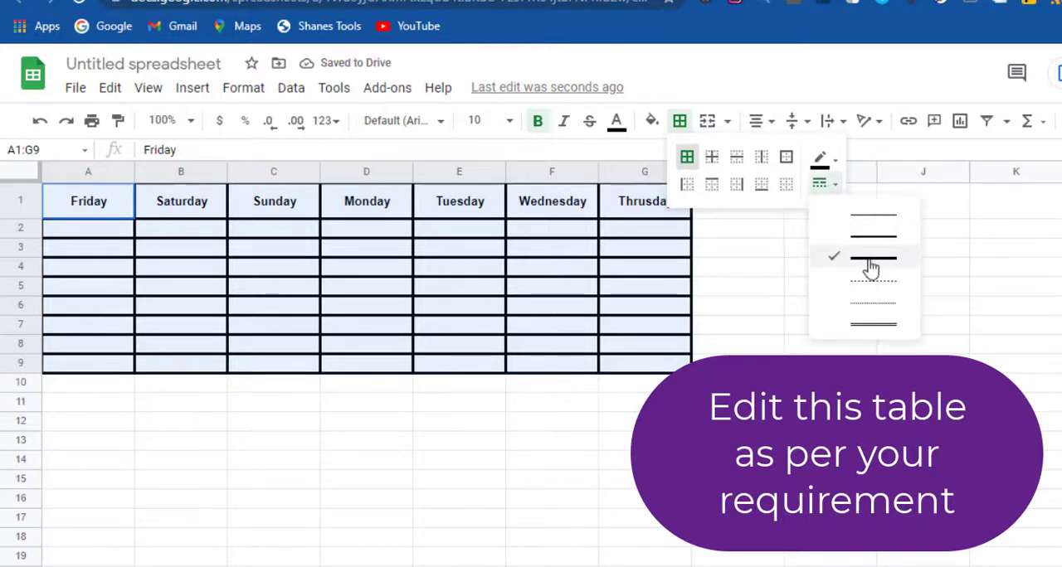
{"action": "left_click", "coordinate": [630, 235]}
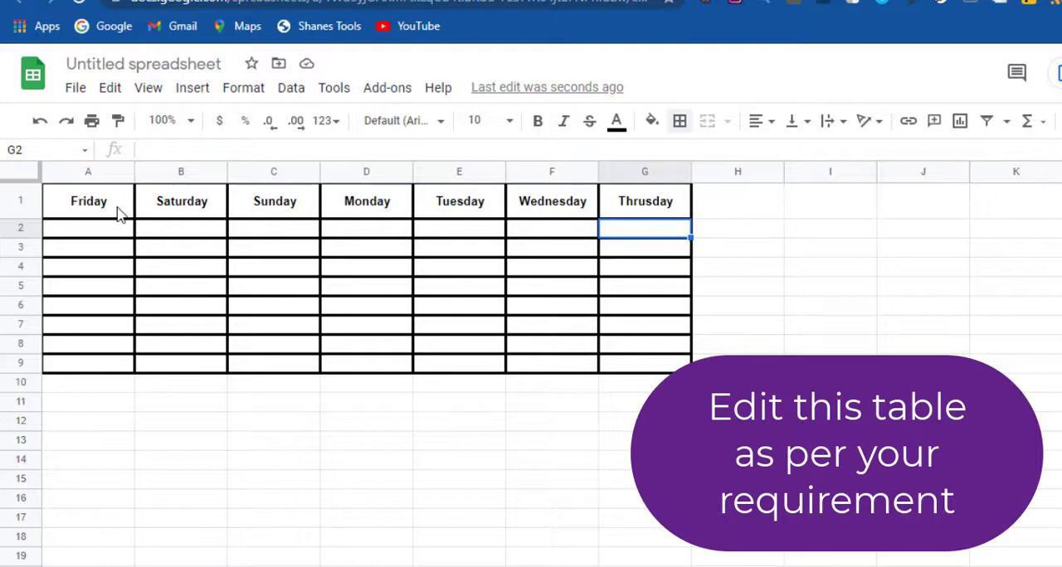
Step: Fill the weekday header cells A1:G1 with a light yellow color
{"action": "left_click_drag", "start_coordinate": [116, 209], "coordinate": [673, 209]}
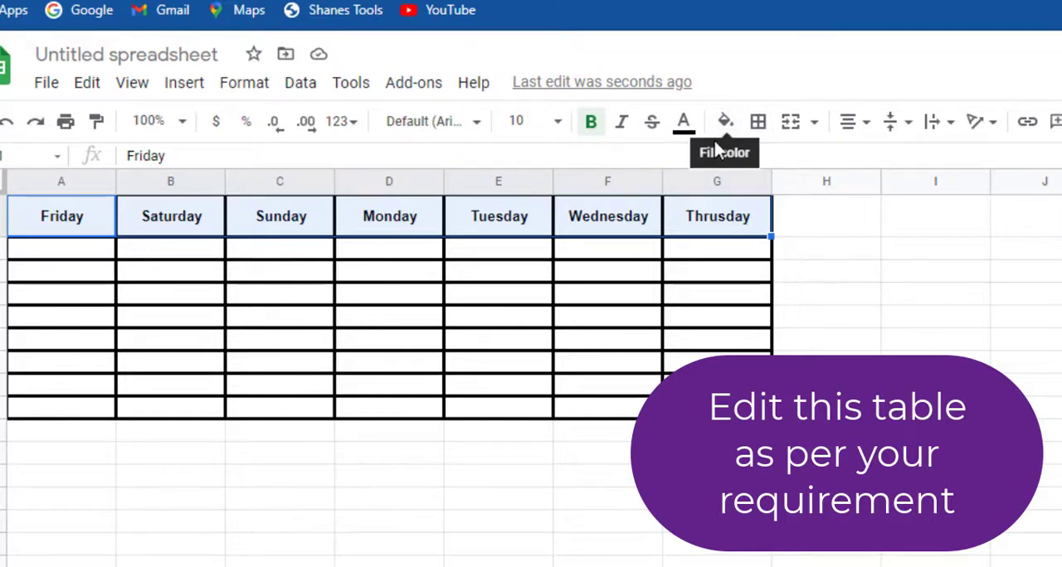
{"action": "left_click", "coordinate": [727, 135]}
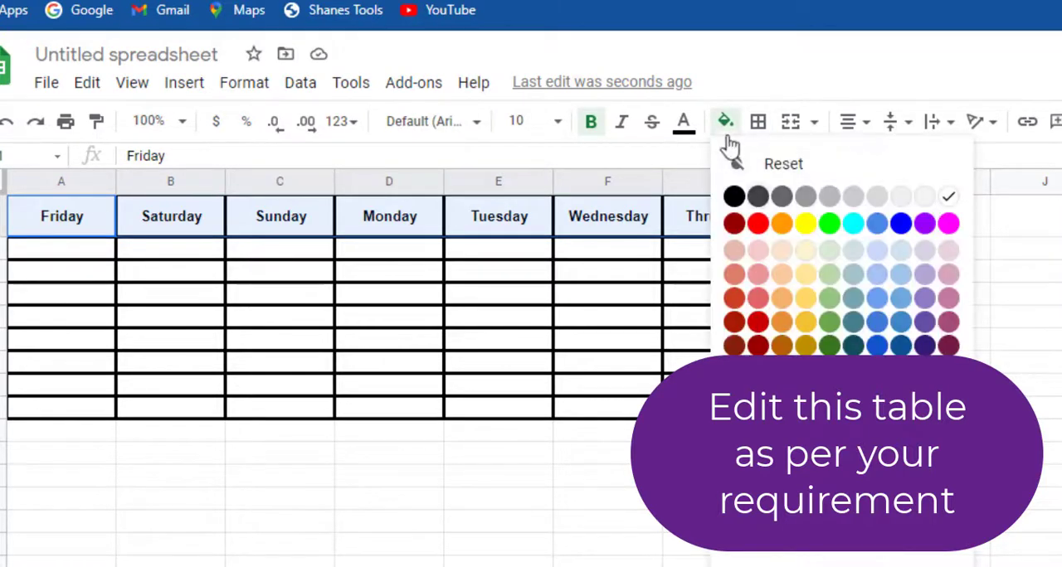
{"action": "left_click", "coordinate": [806, 273]}
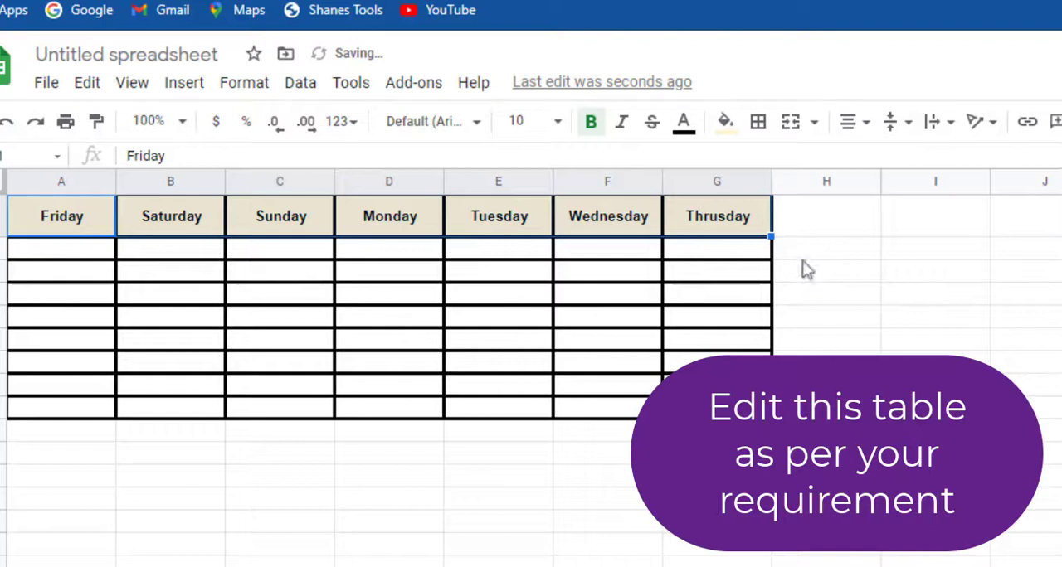
{"action": "left_click", "coordinate": [722, 296]}
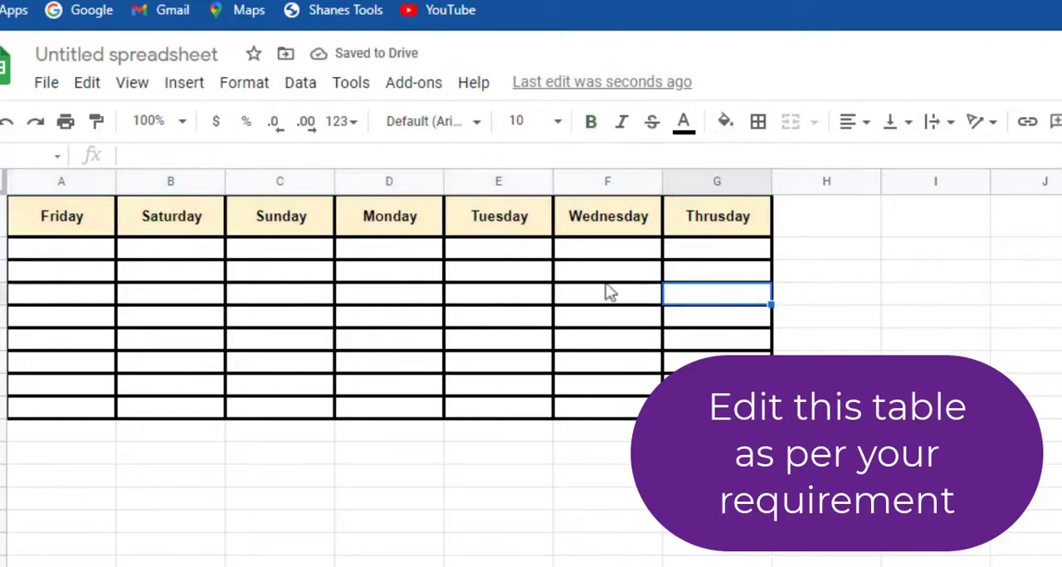
Step: Fill the body cells A2:G9 with light blue and increase the height of rows 2 to 9 equally
{"action": "left_click_drag", "start_coordinate": [95, 255], "coordinate": [715, 407]}
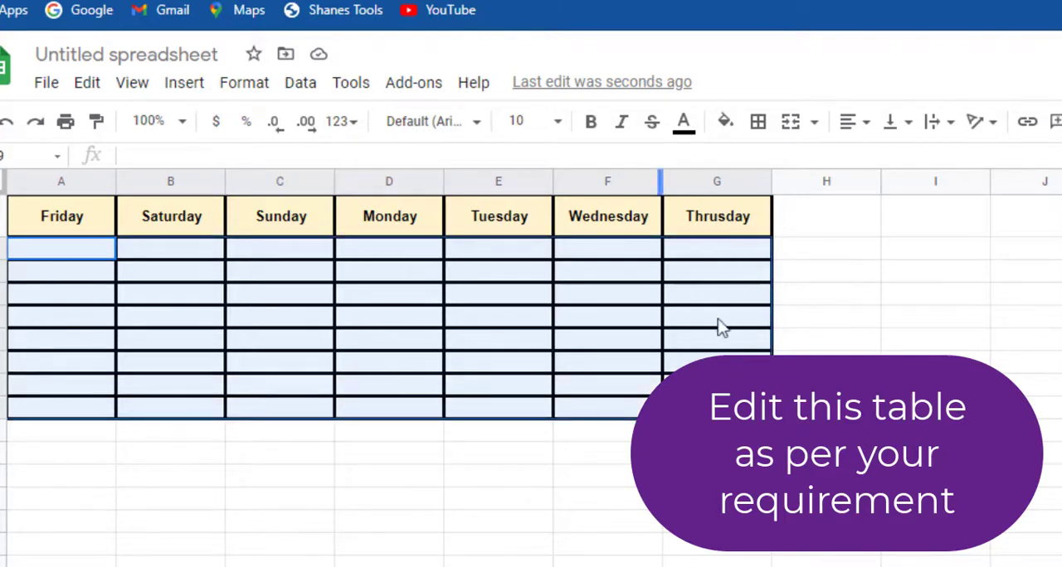
{"action": "left_click", "coordinate": [725, 122]}
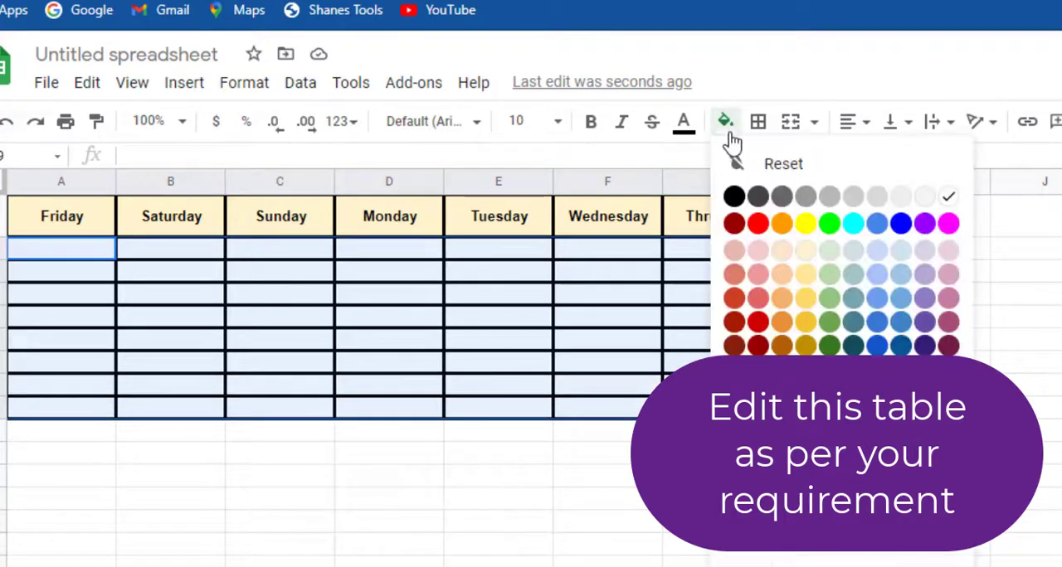
{"action": "left_click", "coordinate": [879, 257]}
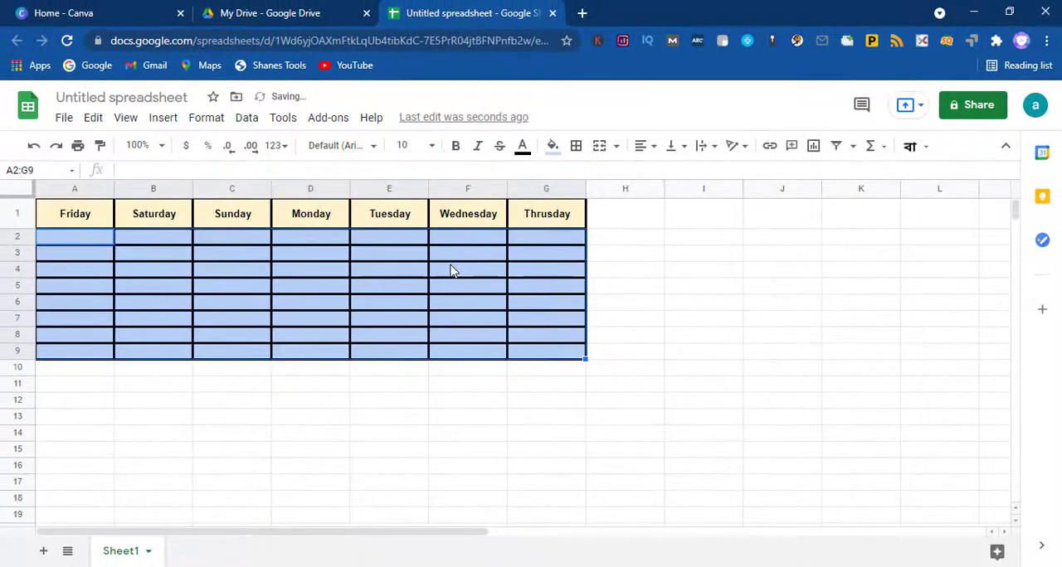
{"action": "left_click", "coordinate": [452, 270]}
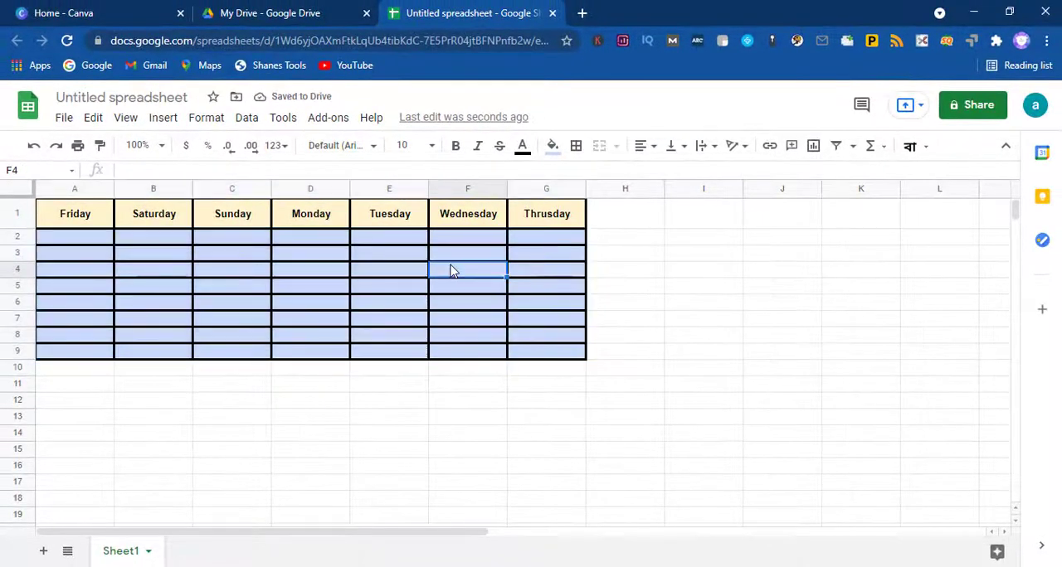
{"action": "left_click_drag", "start_coordinate": [18, 242], "coordinate": [25, 371]}
{"action": "left_click", "coordinate": [98, 303]}
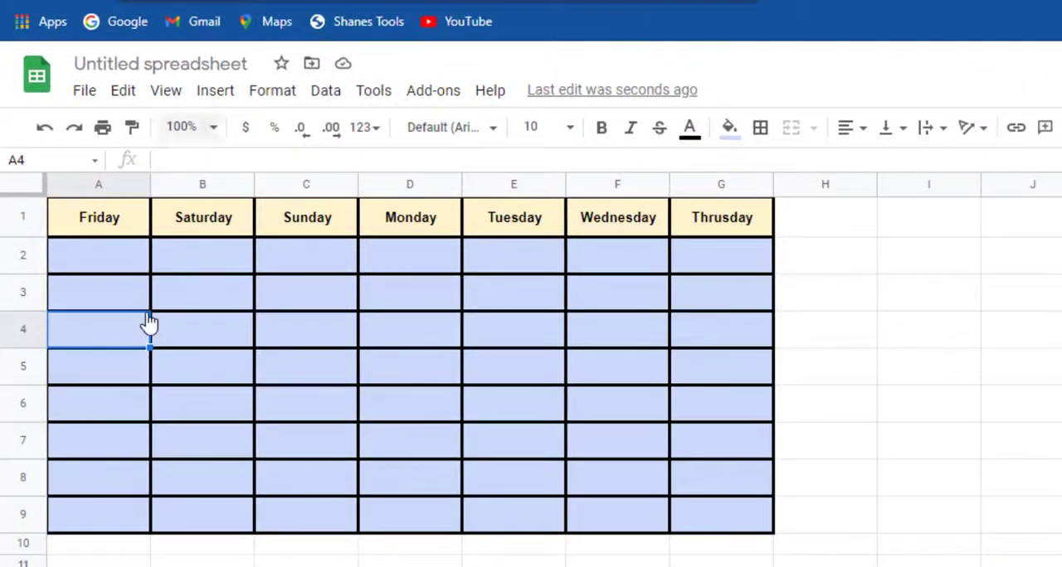
Step: Download the current sheet as a PDF document with Letter paper size, landscape orientation and fit-to-width scaling
{"action": "left_click", "coordinate": [93, 95]}
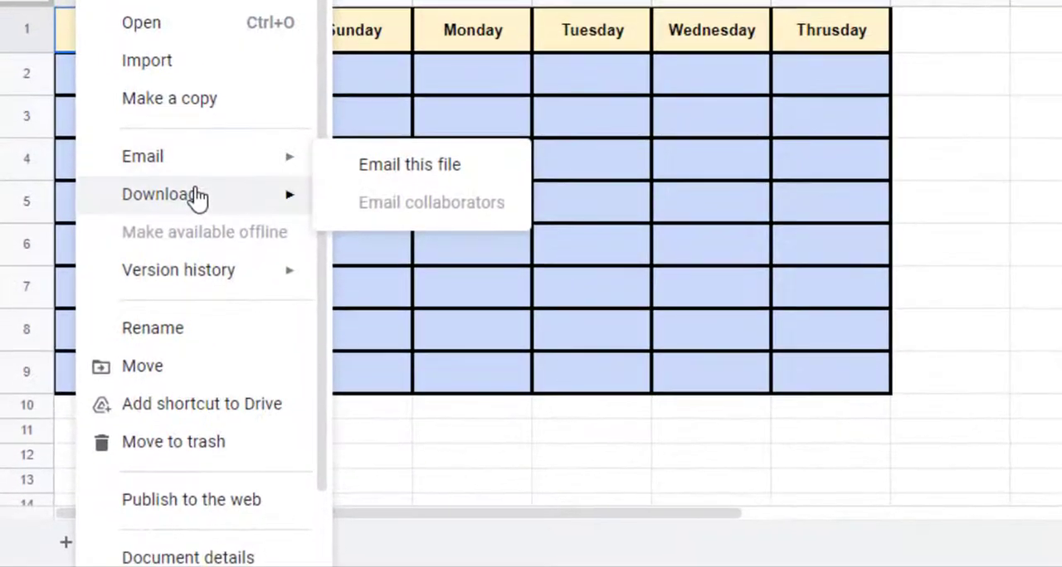
{"action": "mouse_move", "coordinate": [170, 362]}
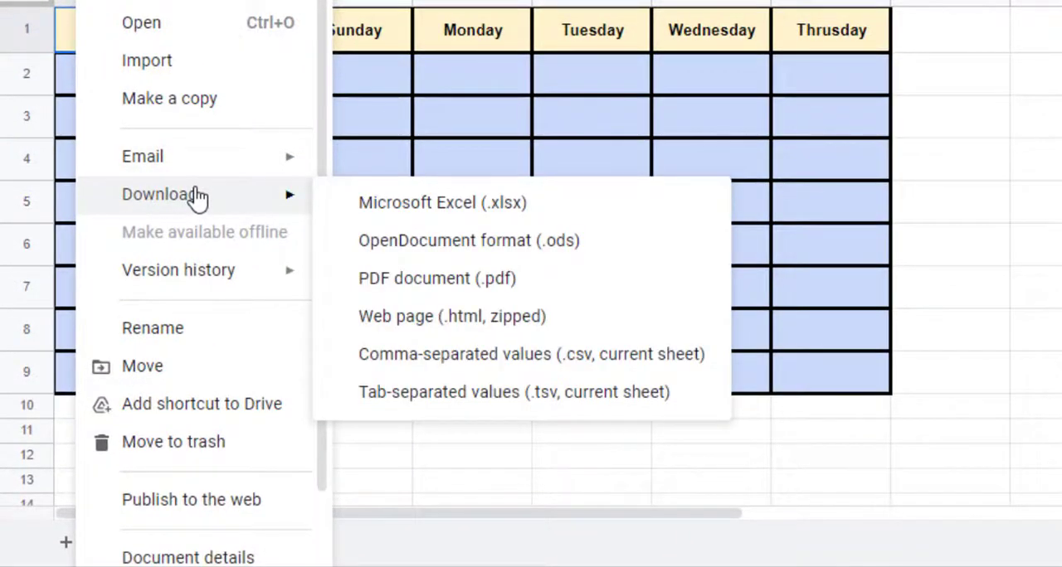
{"action": "key", "text": "Right"}
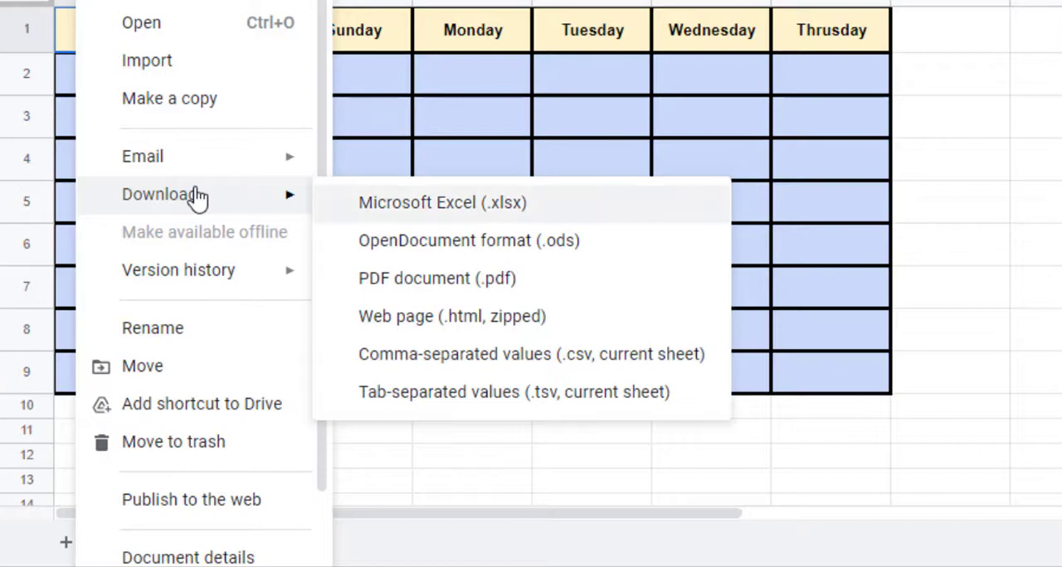
{"action": "key", "text": "Down"}
{"action": "key", "text": "Down"}
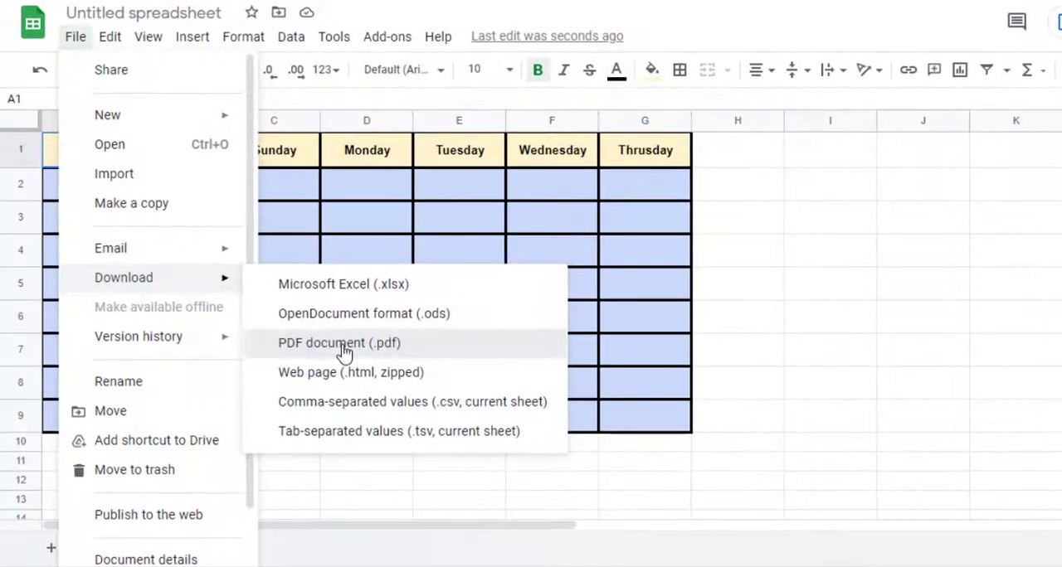
{"action": "left_click", "coordinate": [340, 352]}
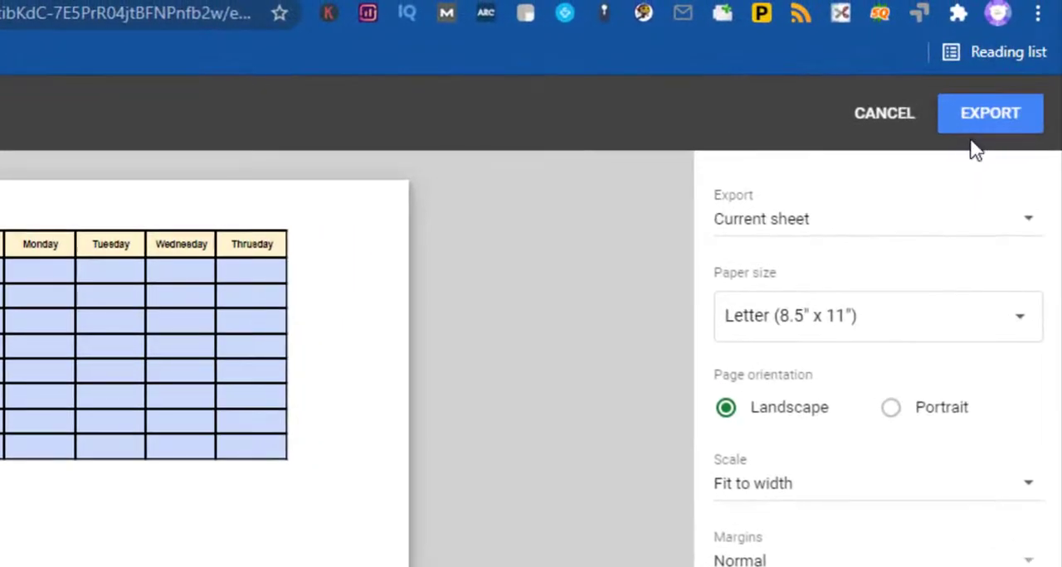
{"action": "left_click", "coordinate": [995, 124]}
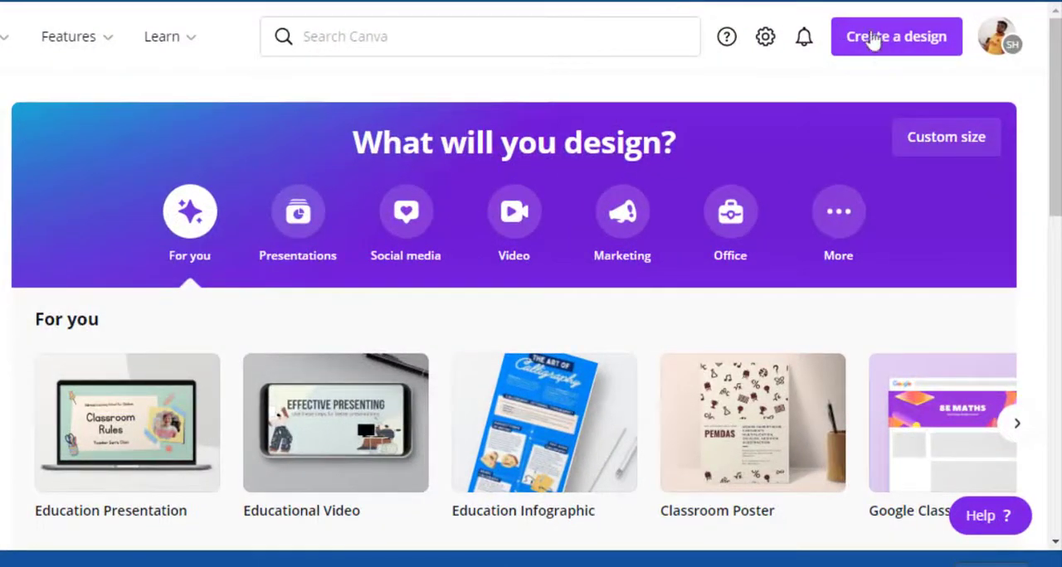
Step: In Canva, import "Untitled spreadsheet - Sheet1 (1).pdf" from the Downloads folder and open the resulting design for editing
{"action": "left_click", "coordinate": [912, 43]}
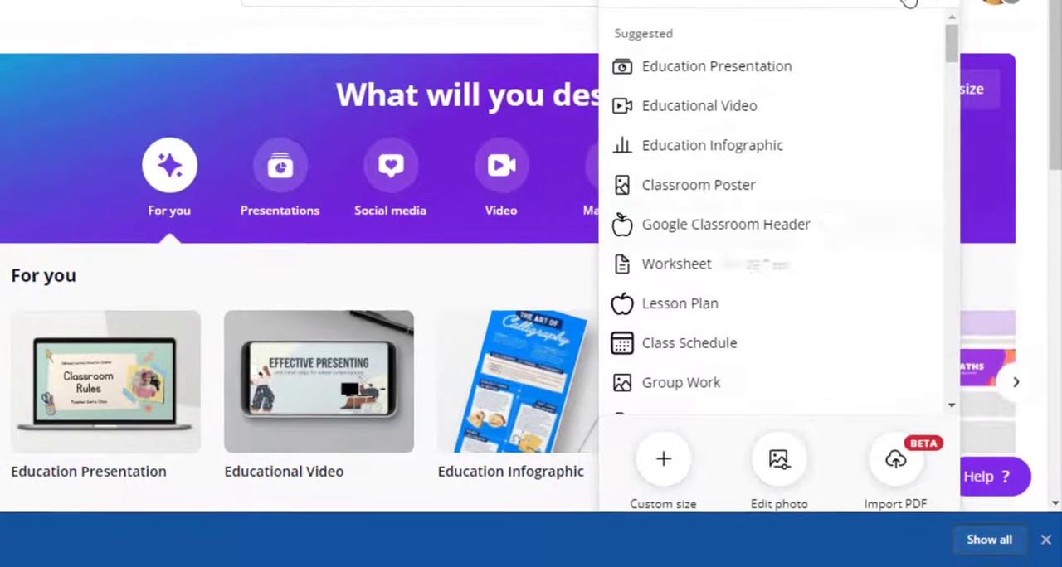
{"action": "left_click", "coordinate": [1045, 539]}
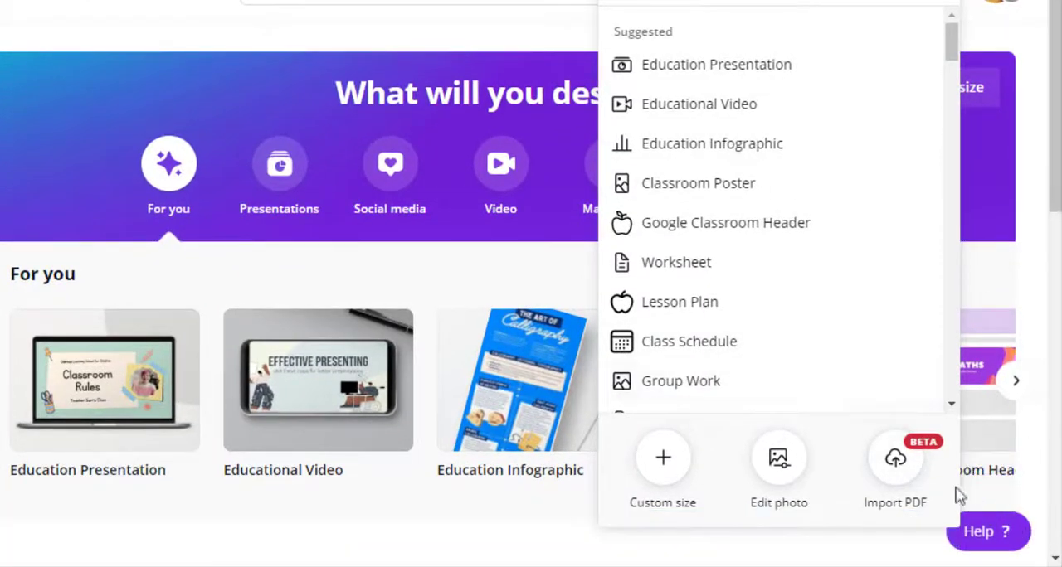
{"action": "left_click", "coordinate": [898, 462]}
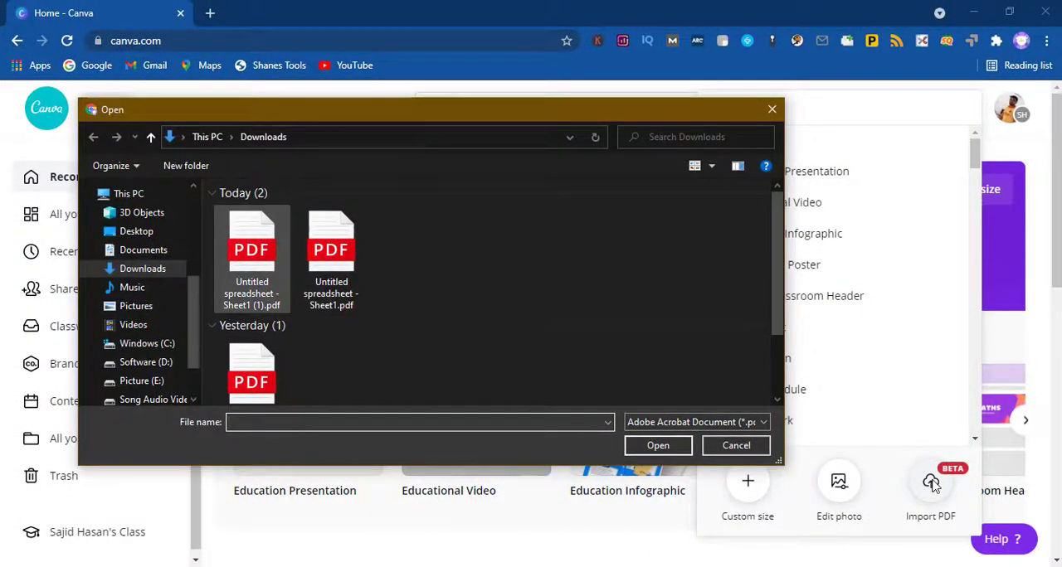
{"action": "left_click", "coordinate": [243, 260]}
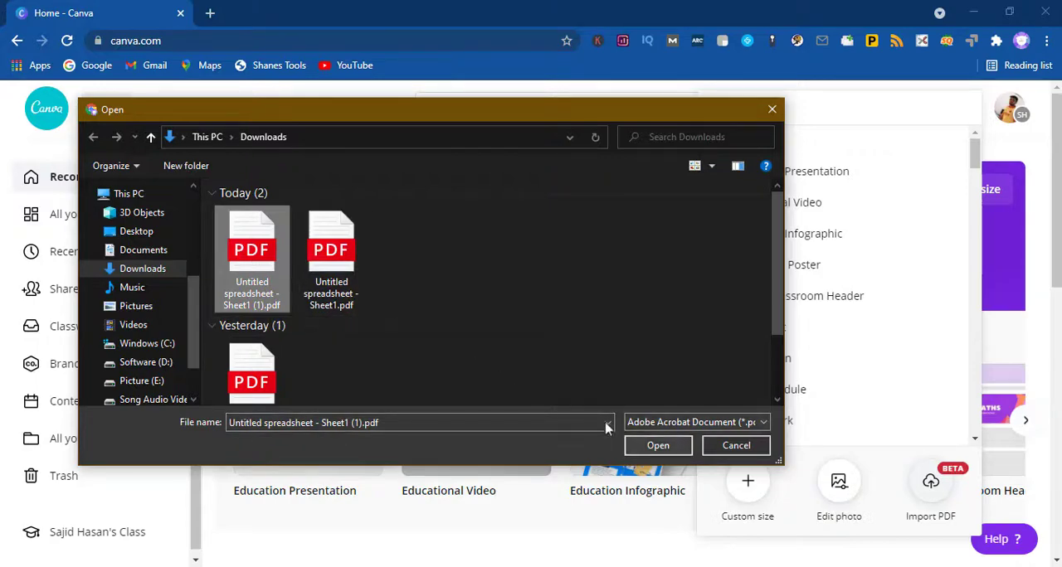
{"action": "left_click", "coordinate": [652, 447]}
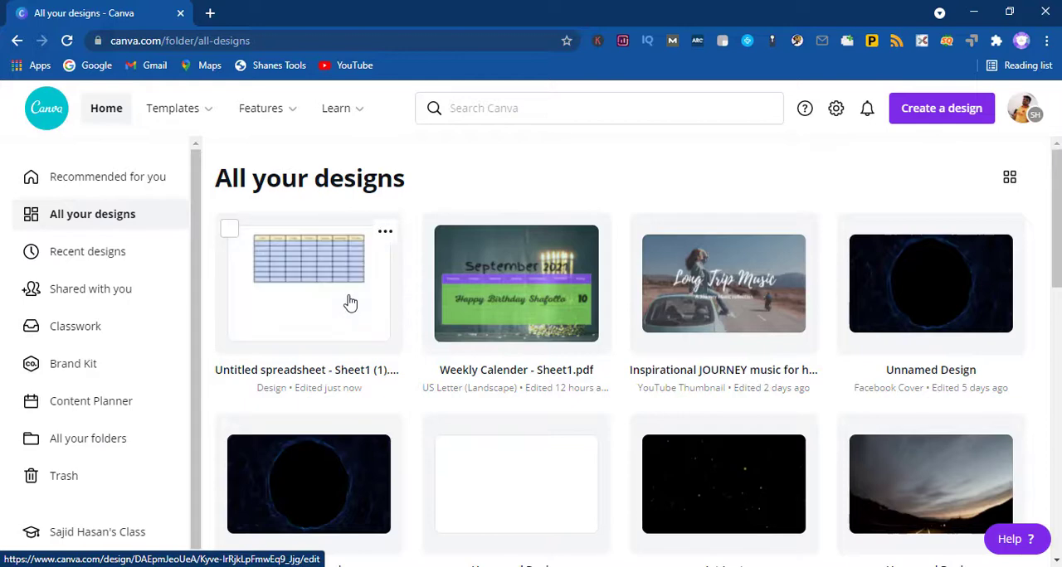
{"action": "left_click", "coordinate": [348, 302]}
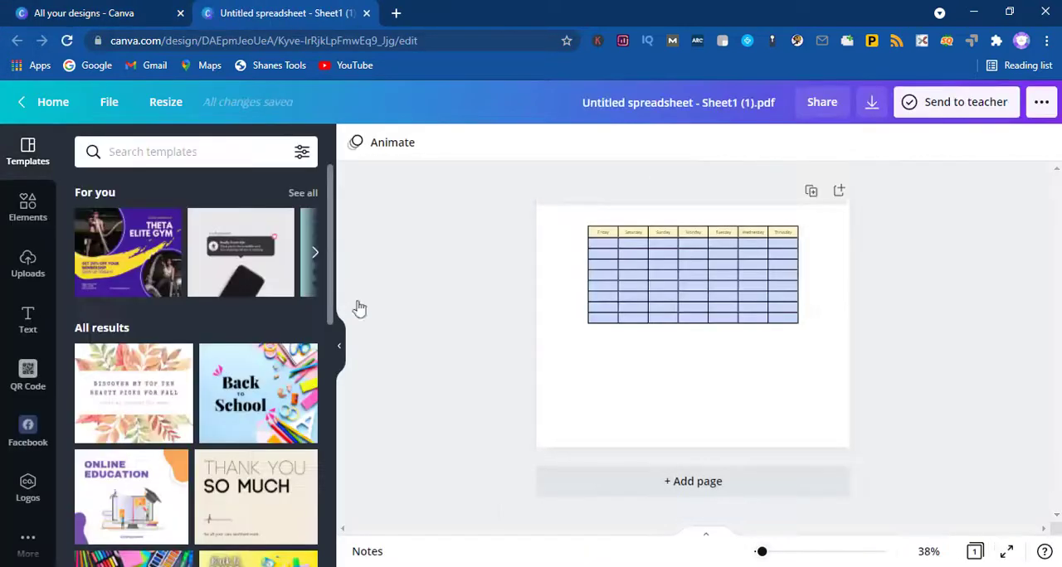
Step: Select the whole calendar table with its weekday headings and enlarge it to span most of the page width
{"action": "left_click", "coordinate": [782, 552]}
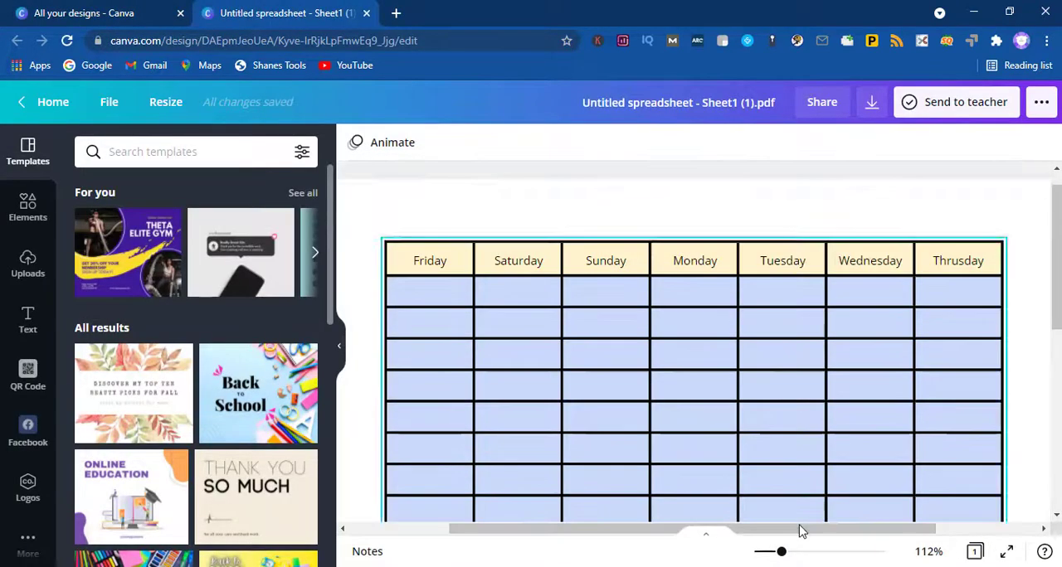
{"action": "left_click", "coordinate": [339, 345]}
{"action": "scroll", "coordinate": [1058, 249], "scroll_direction": "down", "scroll_amount": 1}
{"action": "scroll", "coordinate": [1058, 249], "scroll_direction": "up", "scroll_amount": 1}
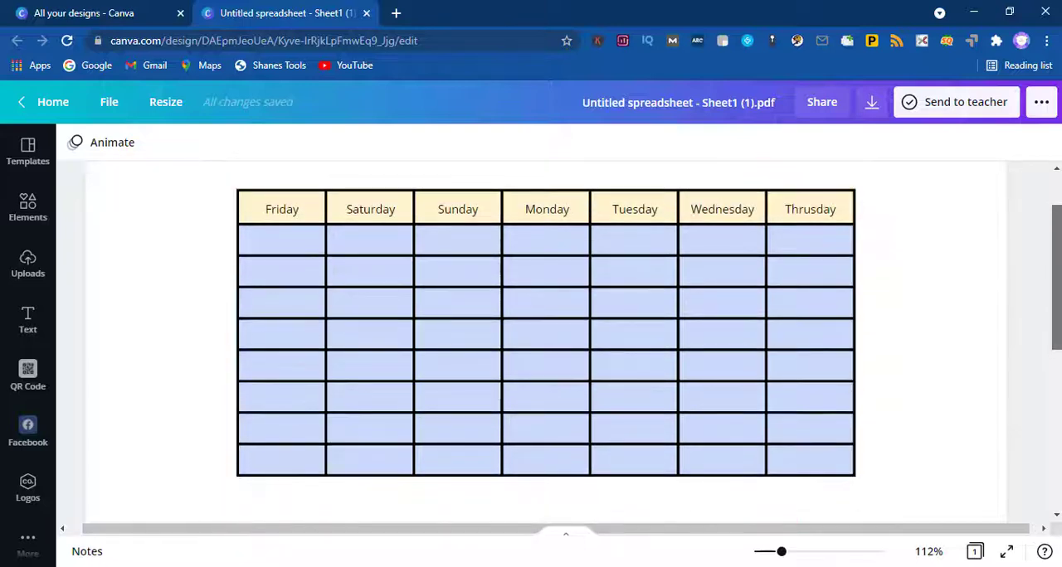
{"action": "scroll", "coordinate": [564, 340], "scroll_direction": "up", "scroll_amount": 1}
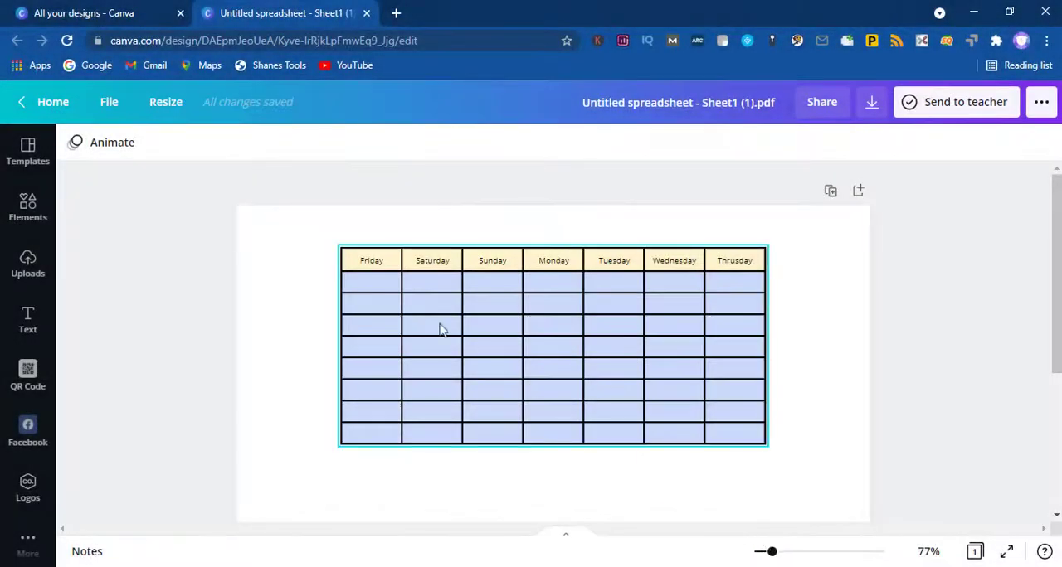
{"action": "left_click_drag", "start_coordinate": [283, 218], "coordinate": [830, 486]}
{"action": "left_click_drag", "start_coordinate": [768, 450], "coordinate": [805, 521]}
{"action": "left_click_drag", "start_coordinate": [355, 475], "coordinate": [305, 528]}
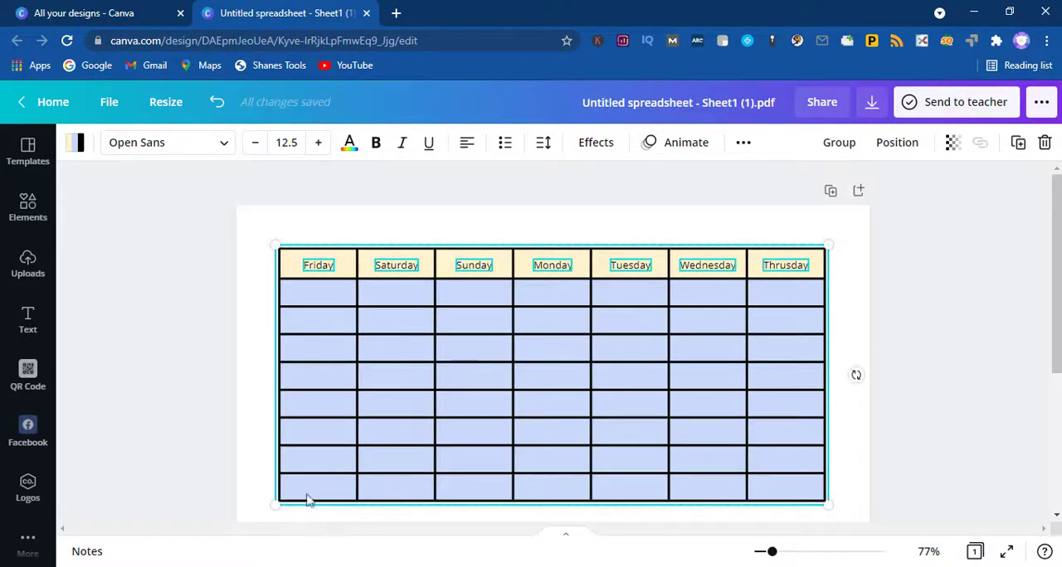
Step: Try black and medium grey as the page background color, returning to white after each
{"action": "left_click", "coordinate": [545, 358]}
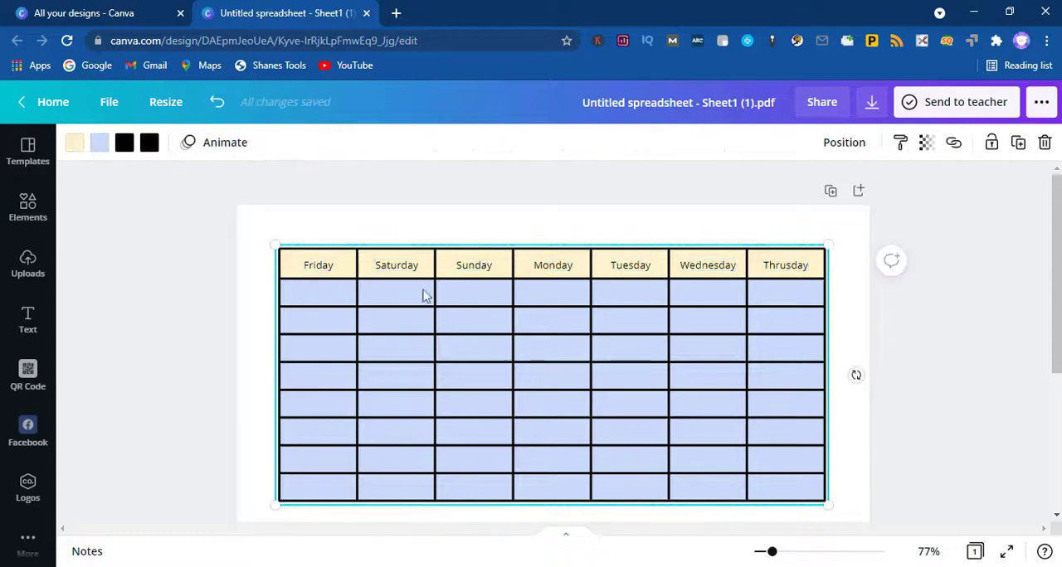
{"action": "left_click", "coordinate": [146, 146]}
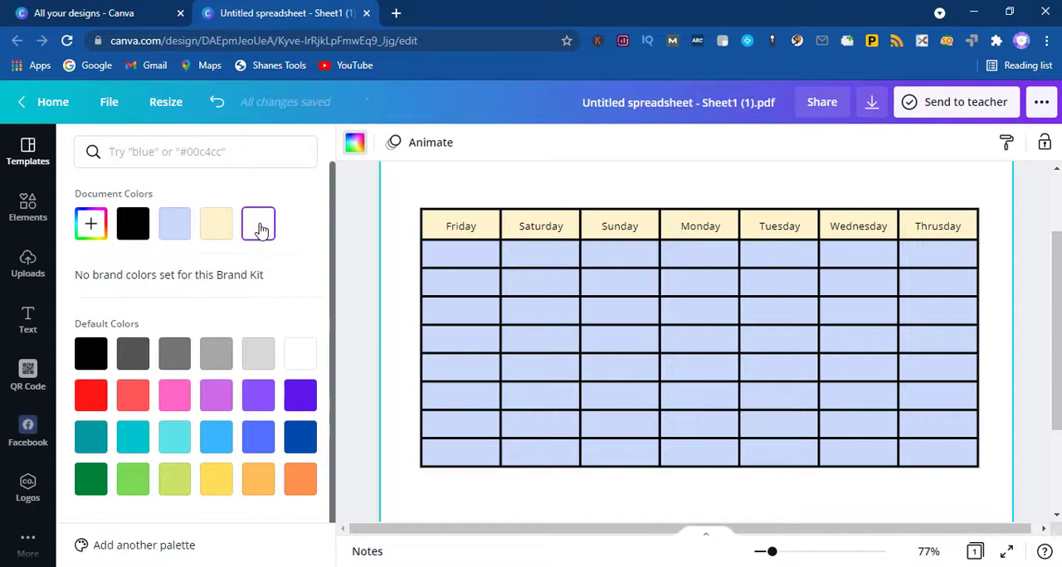
{"action": "left_click", "coordinate": [91, 353]}
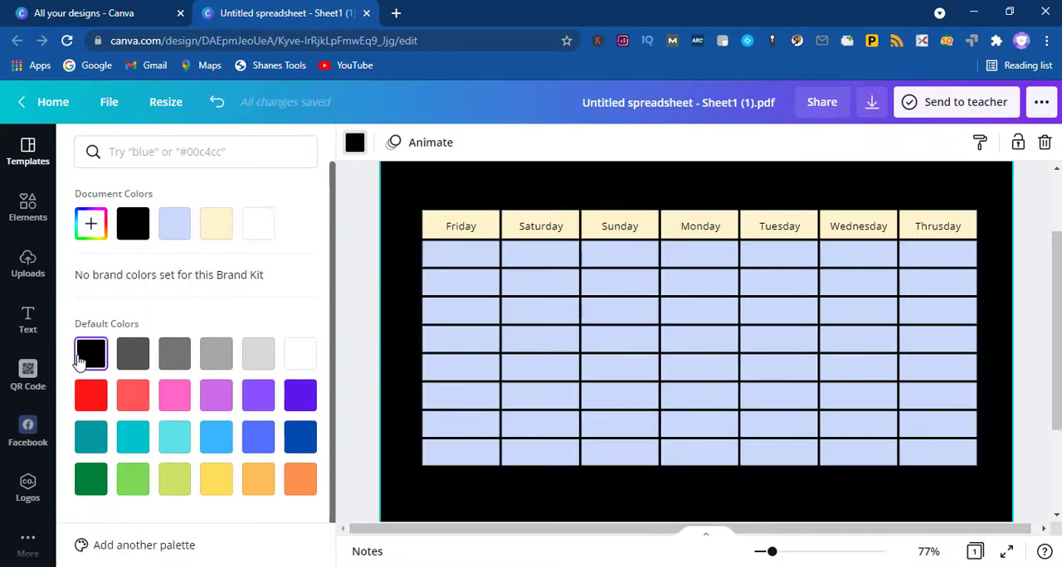
{"action": "left_click", "coordinate": [258, 224]}
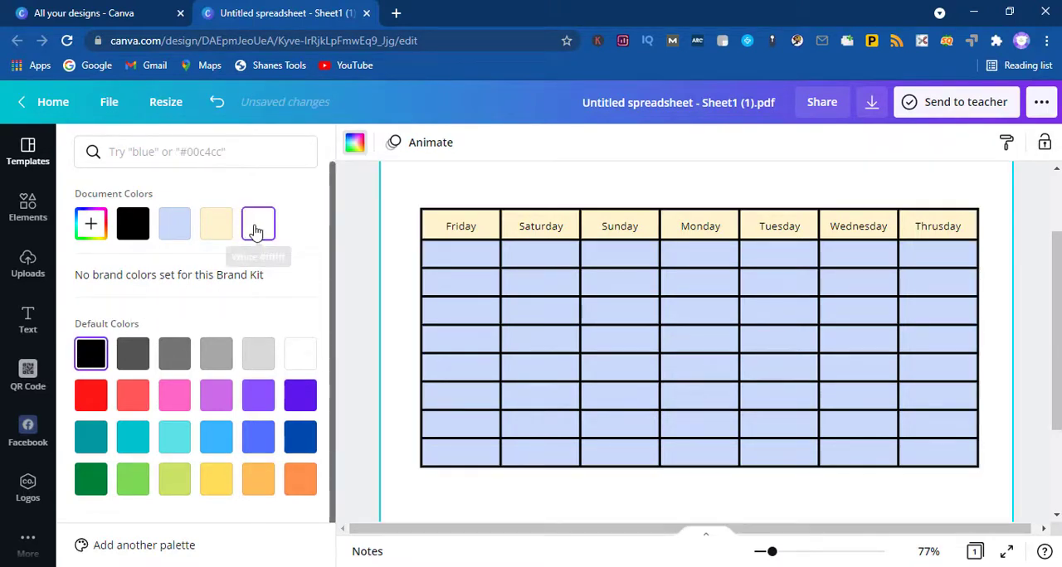
{"action": "left_click", "coordinate": [169, 356]}
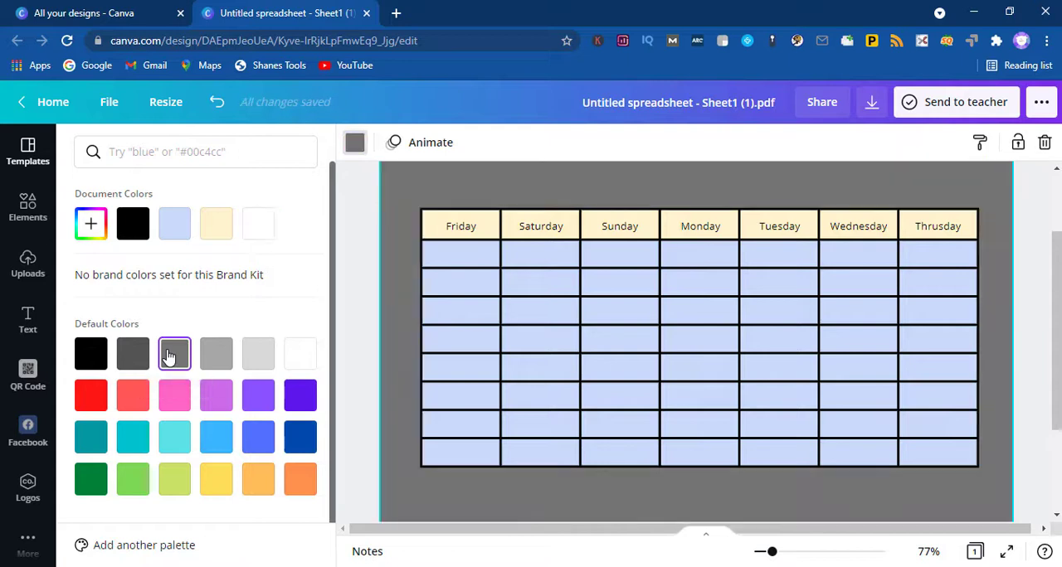
{"action": "left_click", "coordinate": [258, 224]}
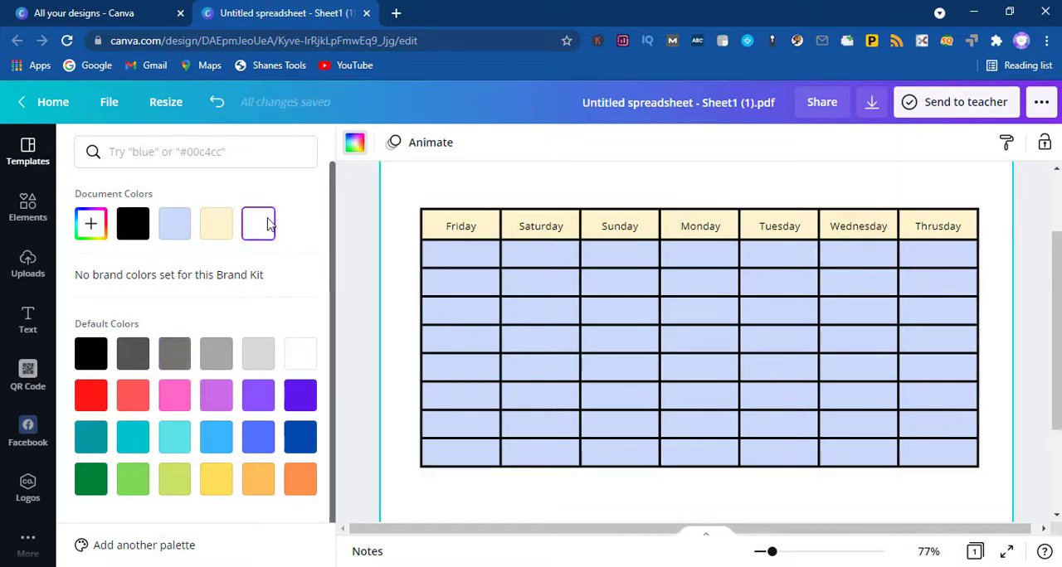
Step: Try the cream document color on the table's body cells, and undo the change
{"action": "left_click", "coordinate": [217, 224]}
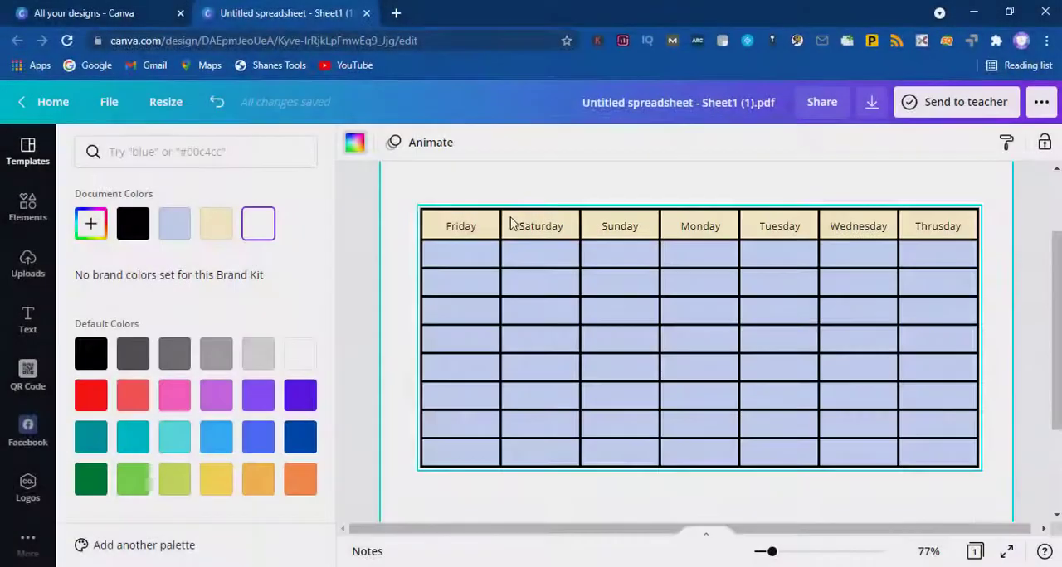
{"action": "left_click", "coordinate": [510, 220]}
{"action": "left_click", "coordinate": [216, 224]}
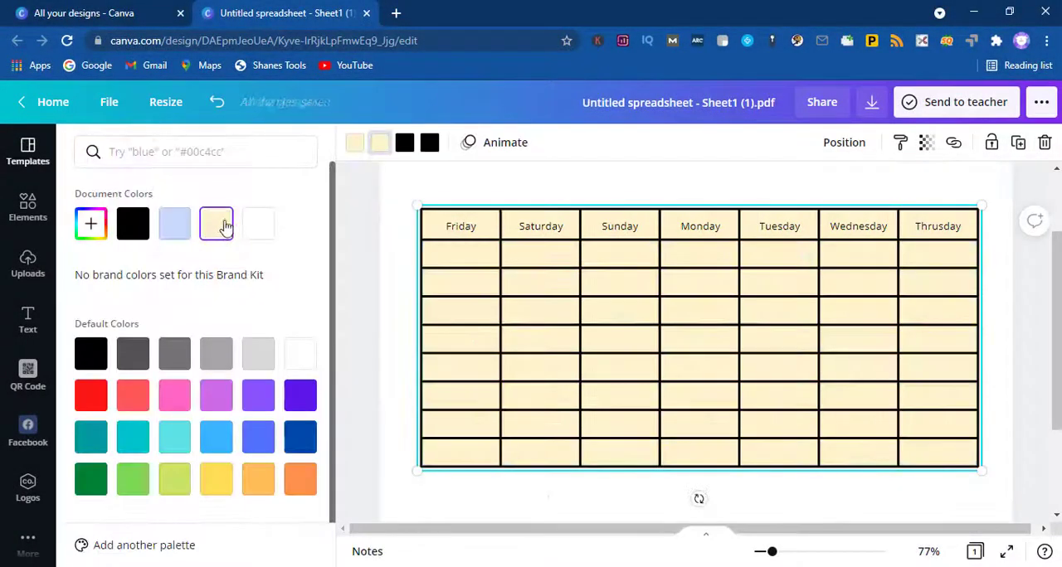
{"action": "left_click", "coordinate": [217, 101]}
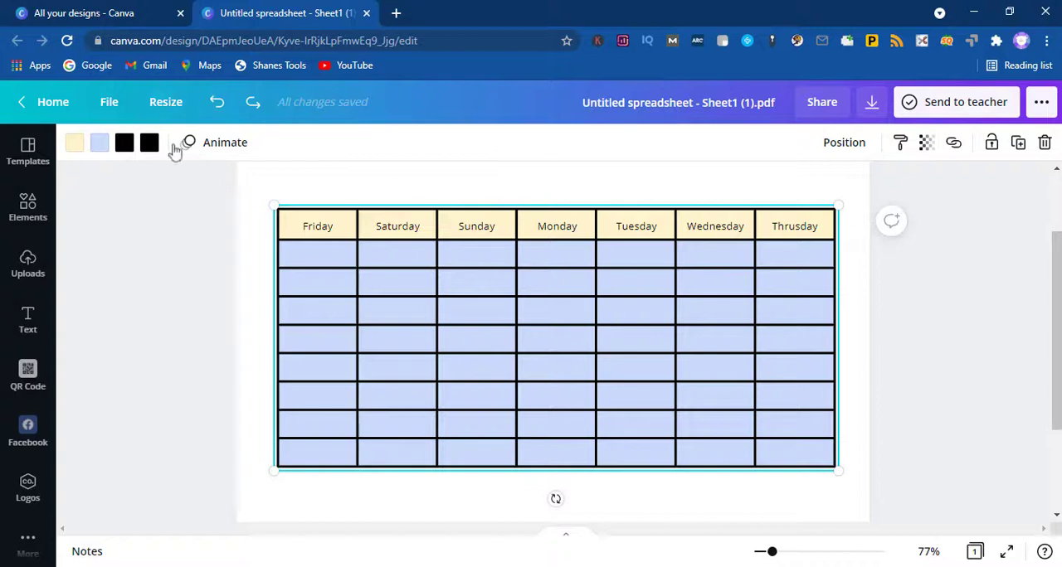
Step: Try several default colors on the table's light blue body cells and settle on light green
{"action": "left_click", "coordinate": [99, 142]}
{"action": "left_click", "coordinate": [174, 354]}
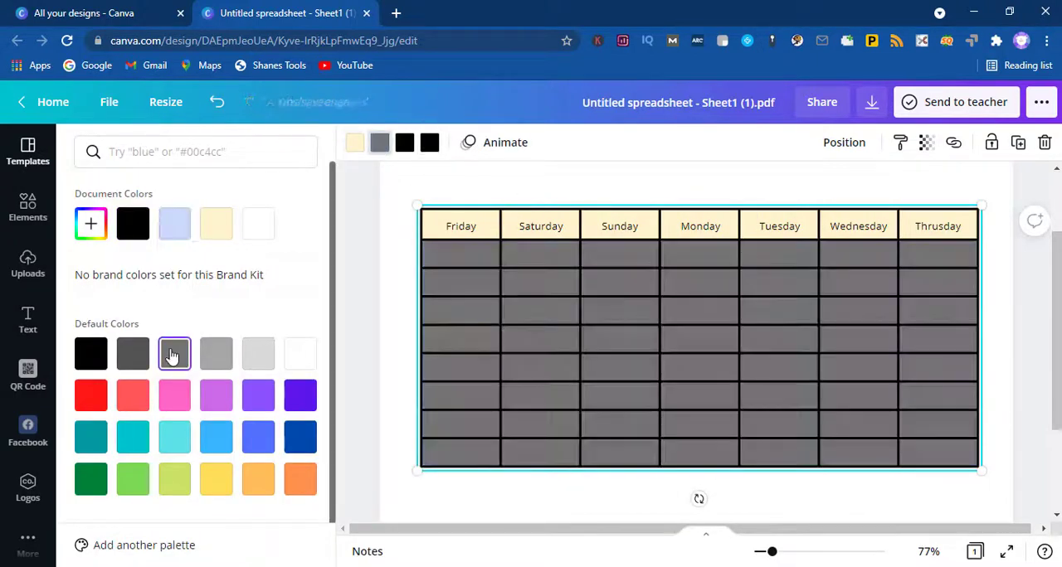
{"action": "left_click", "coordinate": [258, 396]}
{"action": "left_click", "coordinate": [300, 395]}
{"action": "left_click", "coordinate": [174, 437]}
{"action": "left_click", "coordinate": [133, 479]}
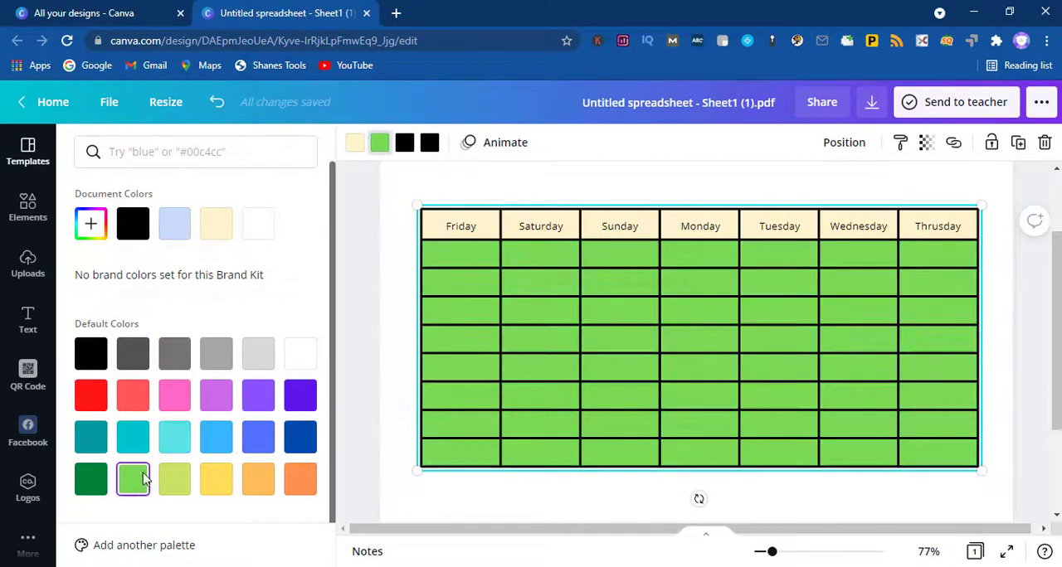
Step: Replace the first of the table's two black colors with deep violet from the default colors
{"action": "left_click", "coordinate": [405, 147]}
{"action": "left_click", "coordinate": [220, 363]}
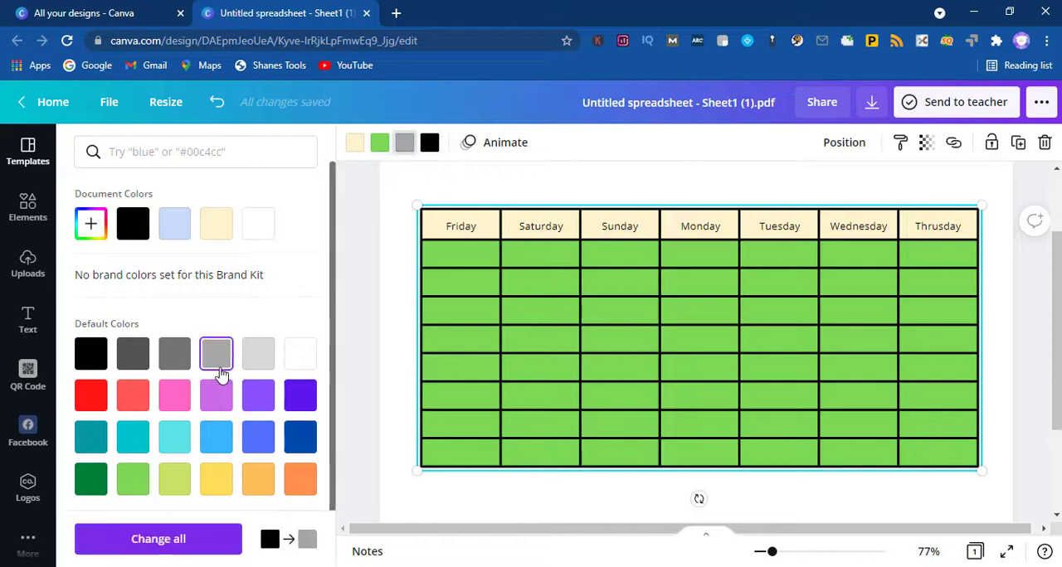
{"action": "left_click", "coordinate": [260, 401]}
{"action": "left_click", "coordinate": [302, 401]}
{"action": "left_click", "coordinate": [664, 329]}
Step: Set the page background behind the table to light grey
{"action": "scroll", "coordinate": [664, 329], "scroll_direction": "up", "scroll_amount": 2}
{"action": "left_click", "coordinate": [579, 263]}
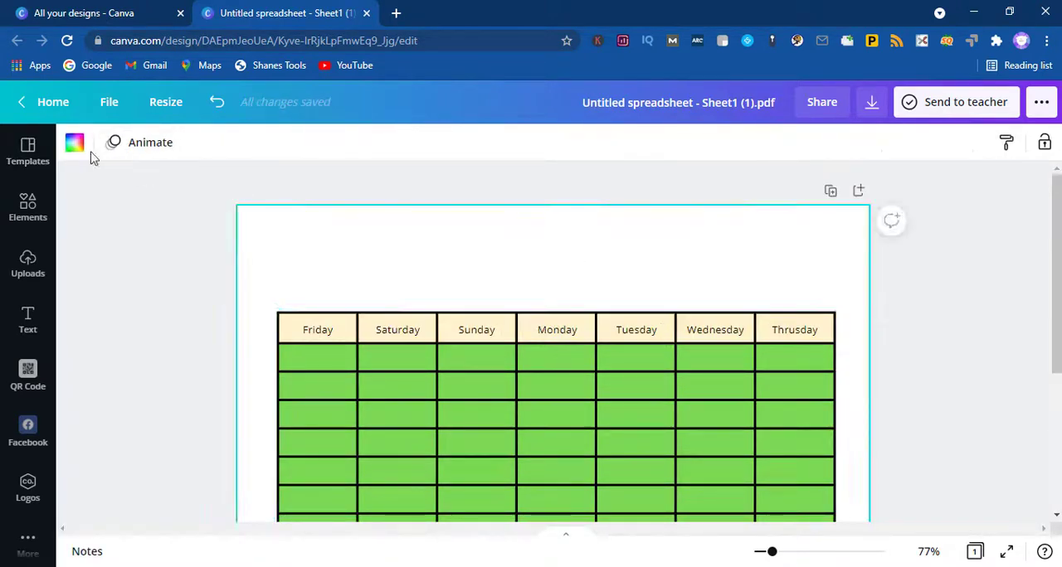
{"action": "left_click", "coordinate": [75, 149]}
{"action": "left_click", "coordinate": [258, 353]}
{"action": "scroll", "coordinate": [573, 273], "scroll_direction": "down", "scroll_amount": 2}
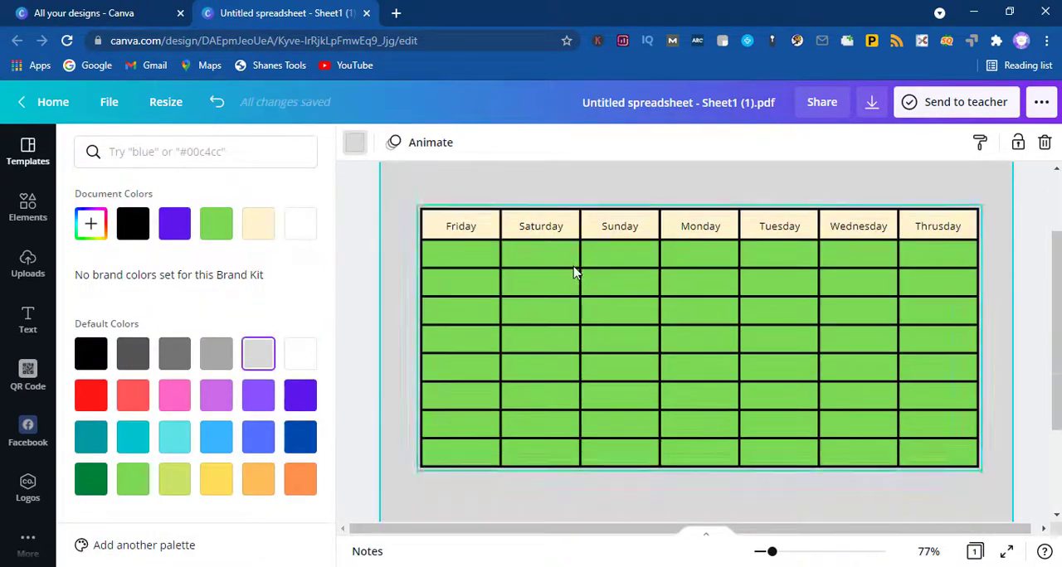
Step: Change the table's black grid lines to white from the default colors
{"action": "scroll", "coordinate": [575, 273], "scroll_direction": "up", "scroll_amount": 2}
{"action": "left_click", "coordinate": [355, 148]}
{"action": "left_click", "coordinate": [72, 140]}
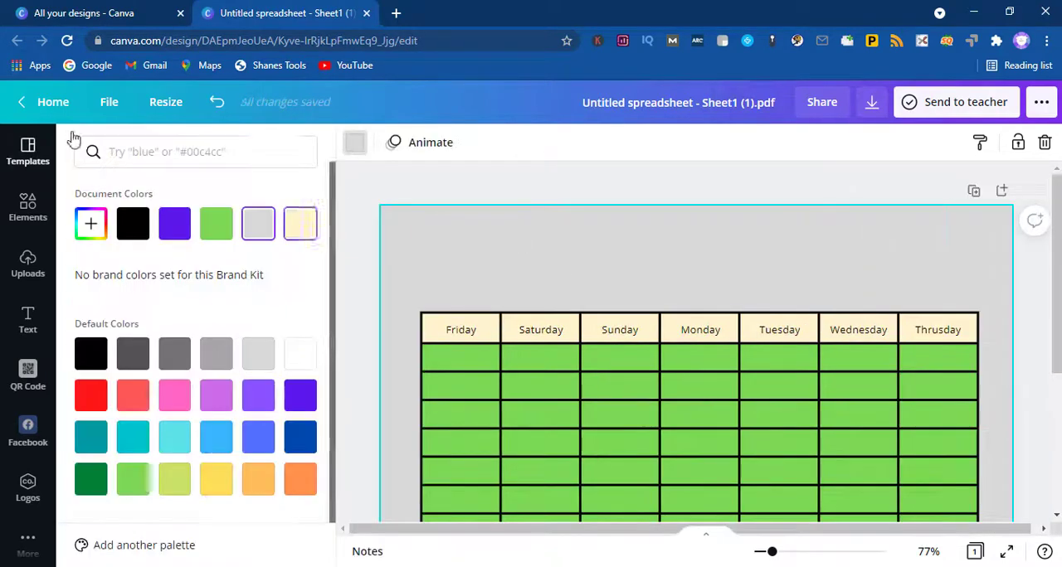
{"action": "left_click", "coordinate": [507, 177]}
{"action": "left_click", "coordinate": [636, 379]}
{"action": "left_click", "coordinate": [150, 143]}
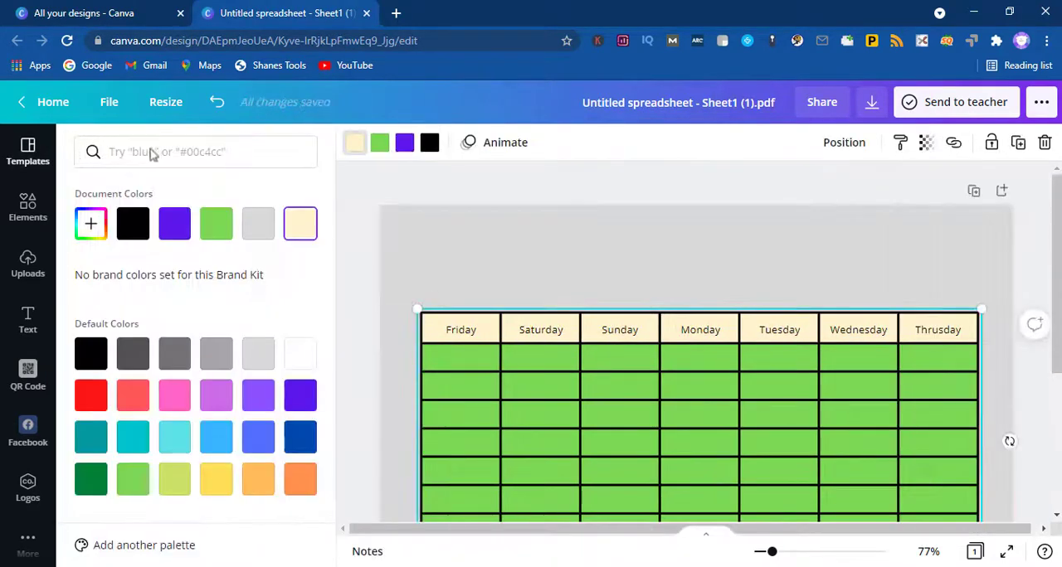
{"action": "left_click", "coordinate": [300, 353]}
Step: Try violet, green, light grey and yellow fills on the table's header cells
{"action": "left_click", "coordinate": [358, 147]}
{"action": "left_click", "coordinate": [176, 231]}
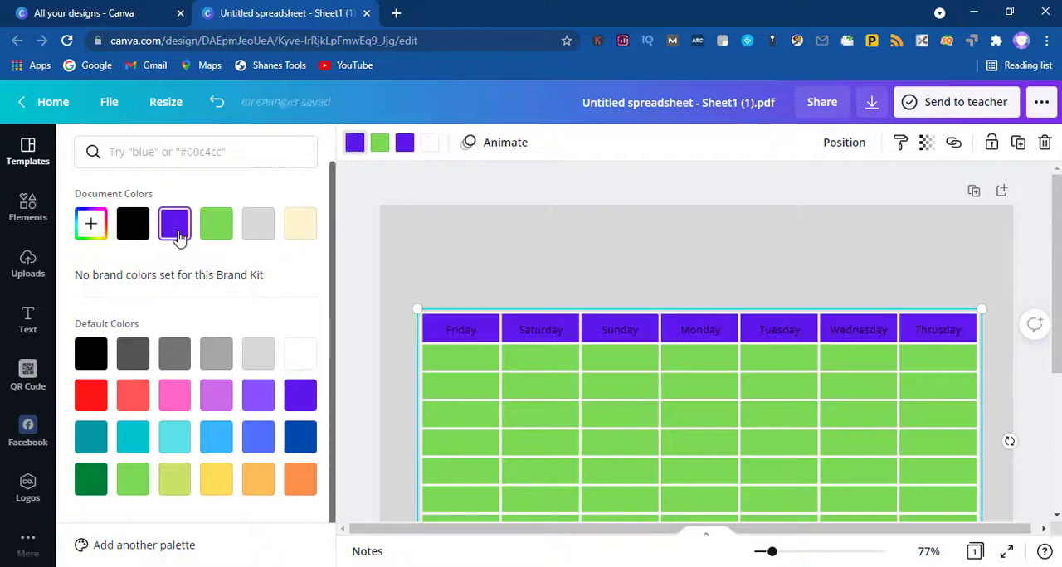
{"action": "left_click", "coordinate": [217, 227]}
{"action": "left_click", "coordinate": [178, 234]}
{"action": "left_click", "coordinate": [258, 396]}
{"action": "left_click", "coordinate": [258, 355]}
{"action": "left_click", "coordinate": [216, 479]}
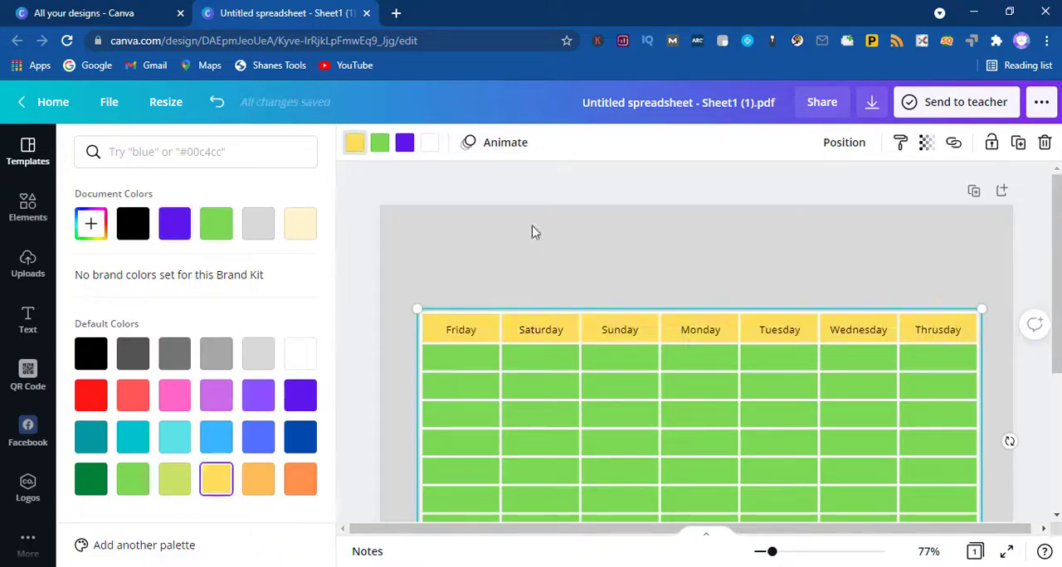
Step: Set the table's header cells to light turquoise from the default colors
{"action": "left_click", "coordinate": [609, 321]}
{"action": "left_click", "coordinate": [152, 145]}
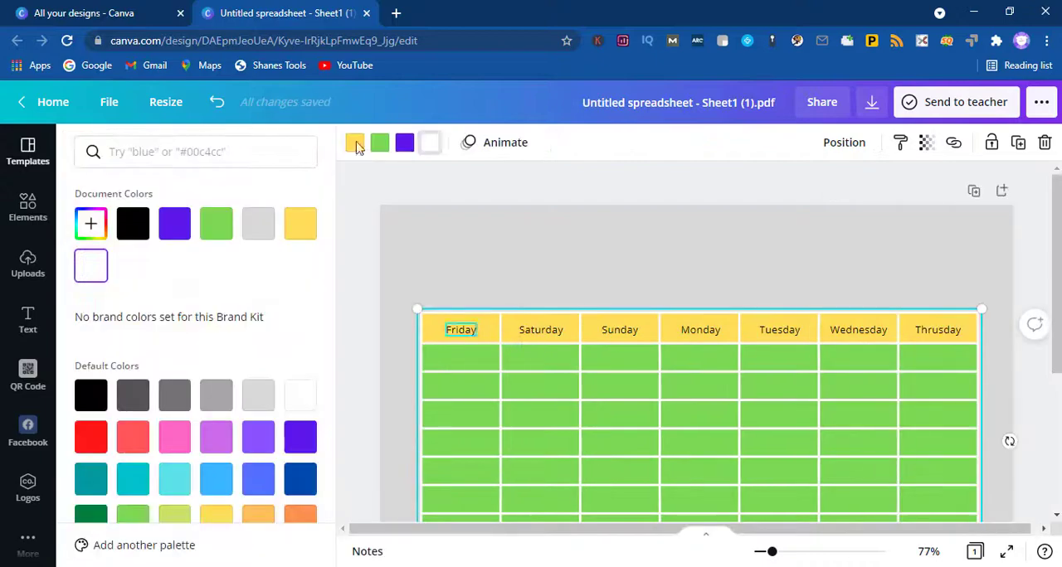
{"action": "left_click", "coordinate": [358, 148]}
{"action": "left_click", "coordinate": [174, 478]}
{"action": "scroll", "coordinate": [706, 285], "scroll_direction": "down", "scroll_amount": 2}
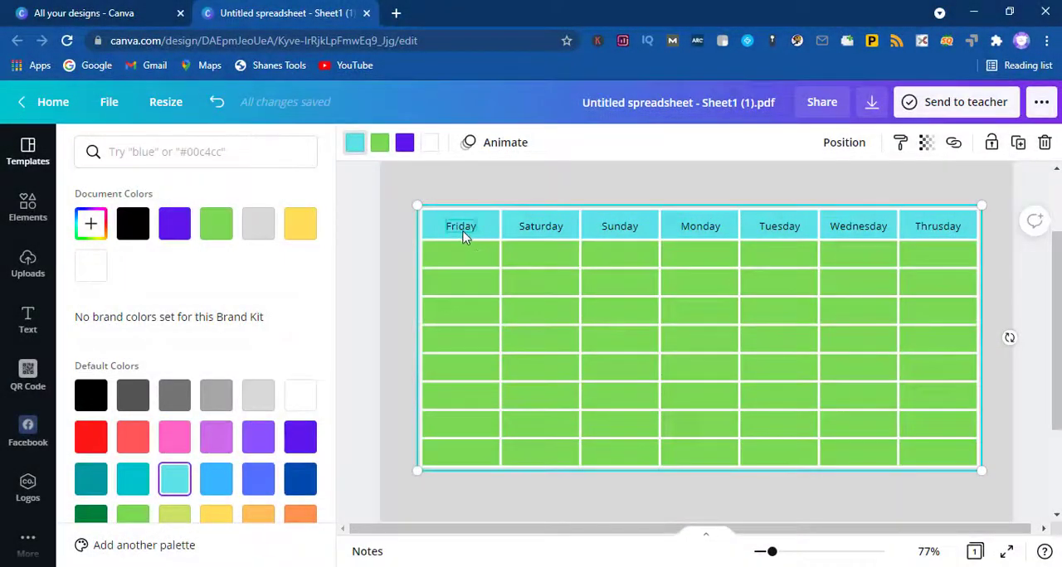
Step: Select the whole row of weekday labels together and make their text bold
{"action": "left_click", "coordinate": [462, 230]}
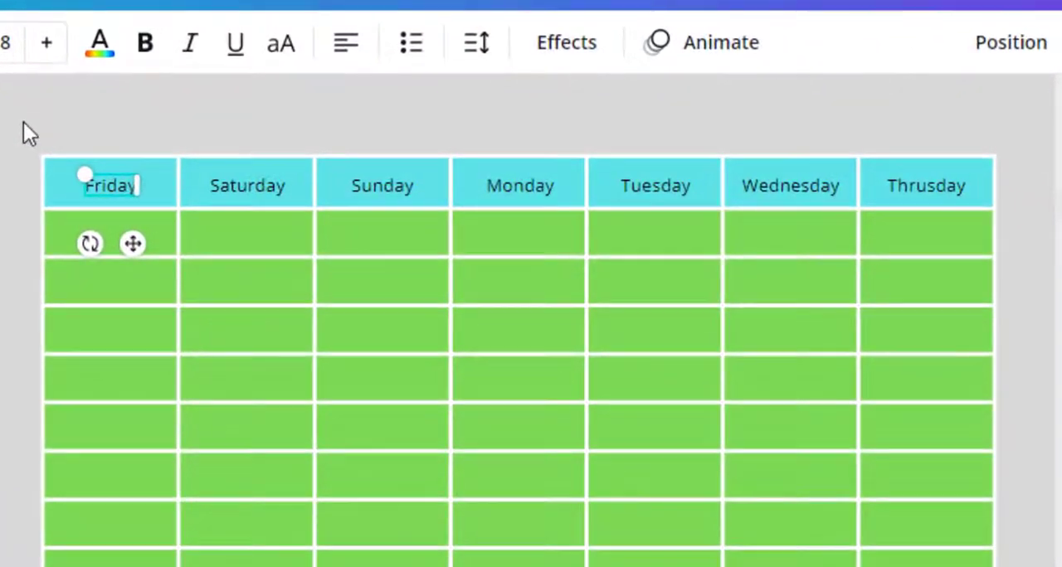
{"action": "left_click", "coordinate": [242, 184]}
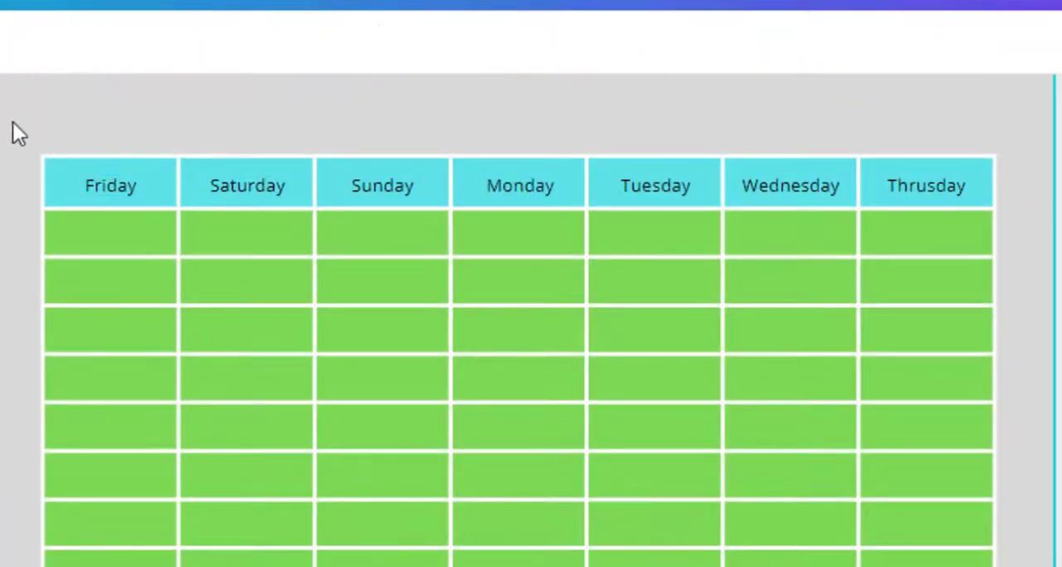
{"action": "left_click_drag", "start_coordinate": [12, 122], "coordinate": [1039, 218]}
{"action": "left_click", "coordinate": [211, 46]}
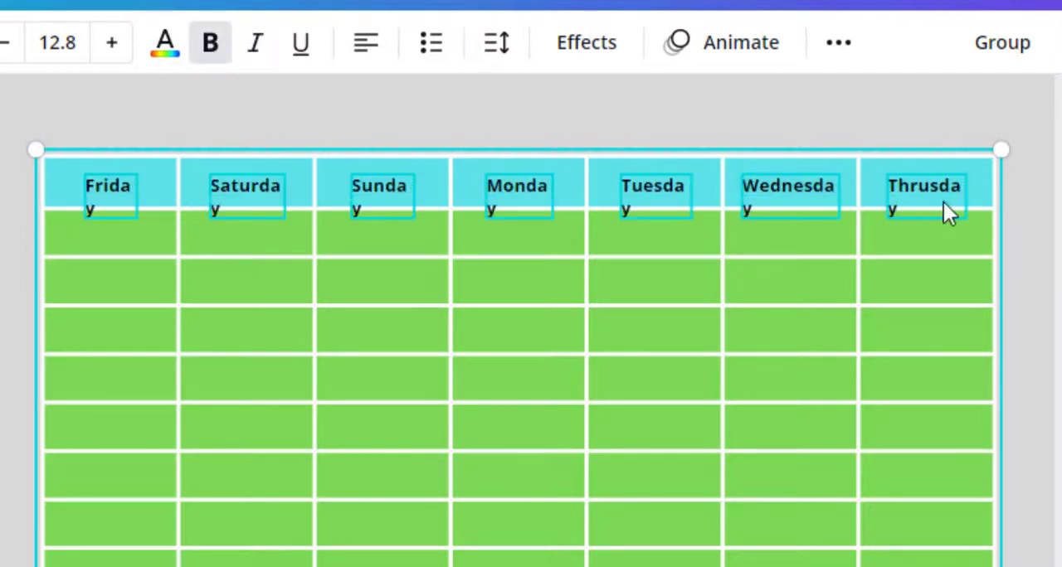
{"action": "left_click", "coordinate": [140, 103]}
Step: Widen the Friday, Saturday, Sunday and Monday text boxes so each name fits on one line
{"action": "left_click", "coordinate": [123, 193]}
{"action": "left_click_drag", "start_coordinate": [137, 196], "coordinate": [147, 199]}
{"action": "left_click", "coordinate": [244, 199]}
{"action": "left_click_drag", "start_coordinate": [296, 189], "coordinate": [304, 185]}
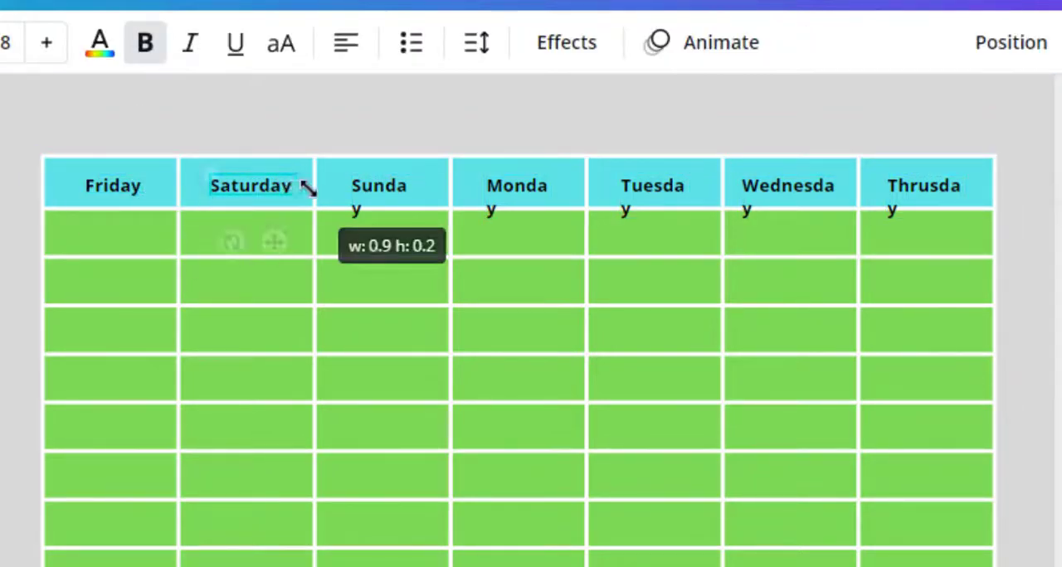
{"action": "left_click", "coordinate": [394, 197]}
{"action": "left_click_drag", "start_coordinate": [417, 192], "coordinate": [424, 188]}
{"action": "left_click", "coordinate": [548, 192]}
{"action": "left_click_drag", "start_coordinate": [553, 186], "coordinate": [567, 189]}
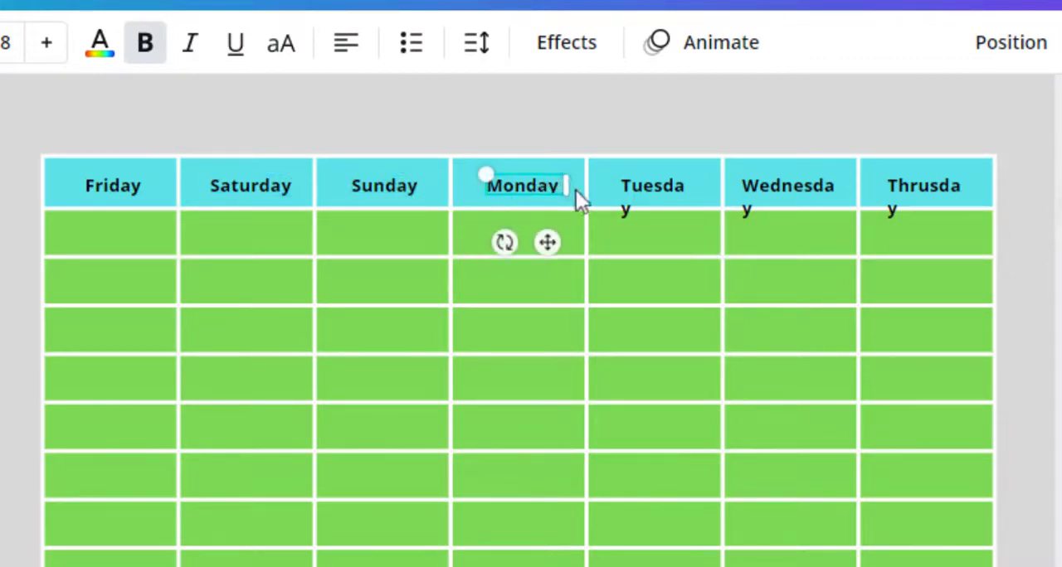
Step: Widen the Tuesday, Wednesday and Thrusday text boxes so each name fits on one line
{"action": "left_click", "coordinate": [679, 195]}
{"action": "left_click_drag", "start_coordinate": [691, 185], "coordinate": [704, 185]}
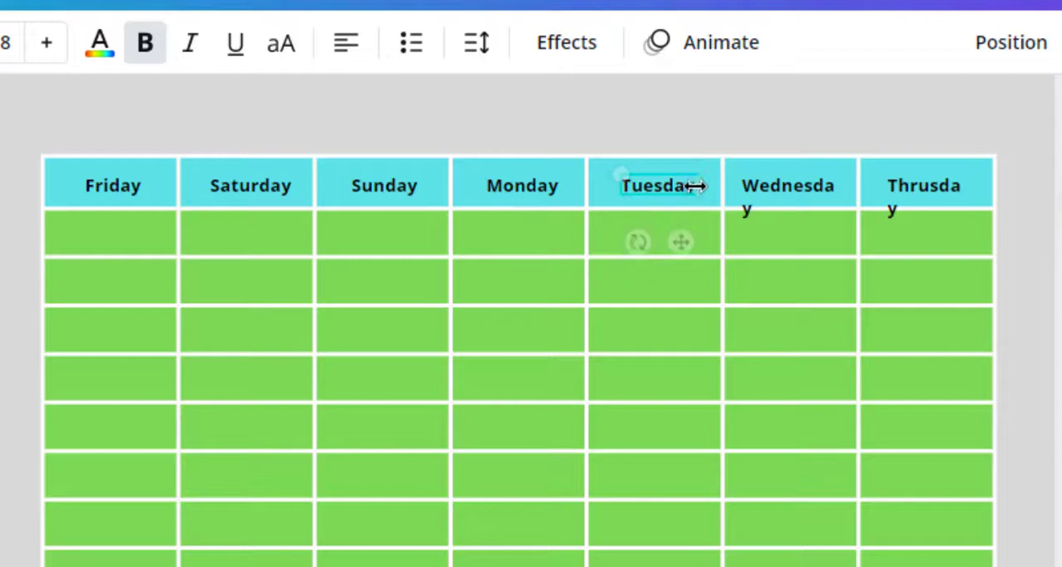
{"action": "left_click", "coordinate": [813, 194]}
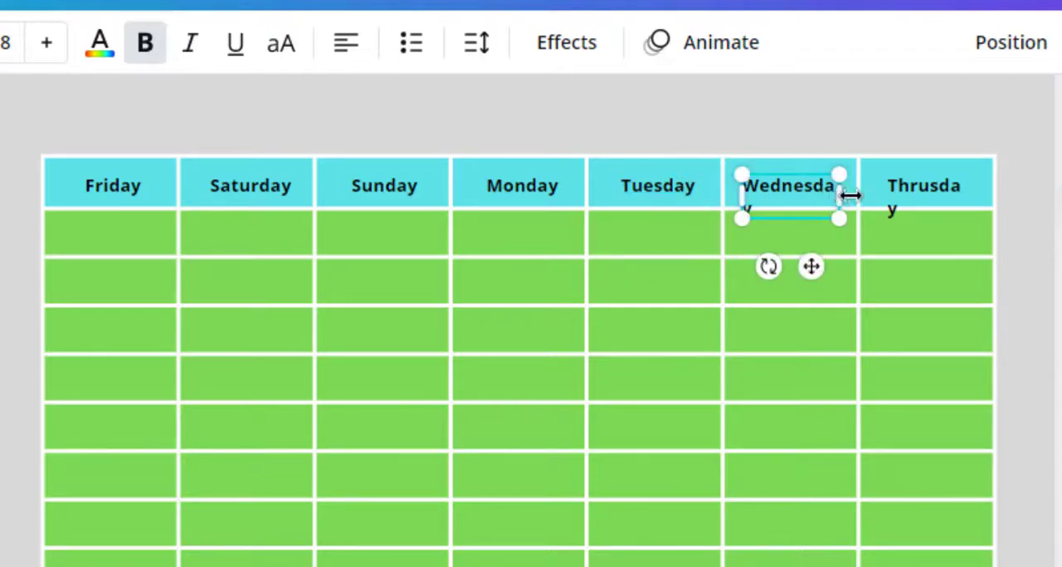
{"action": "left_click_drag", "start_coordinate": [850, 195], "coordinate": [854, 196]}
{"action": "left_click", "coordinate": [930, 193]}
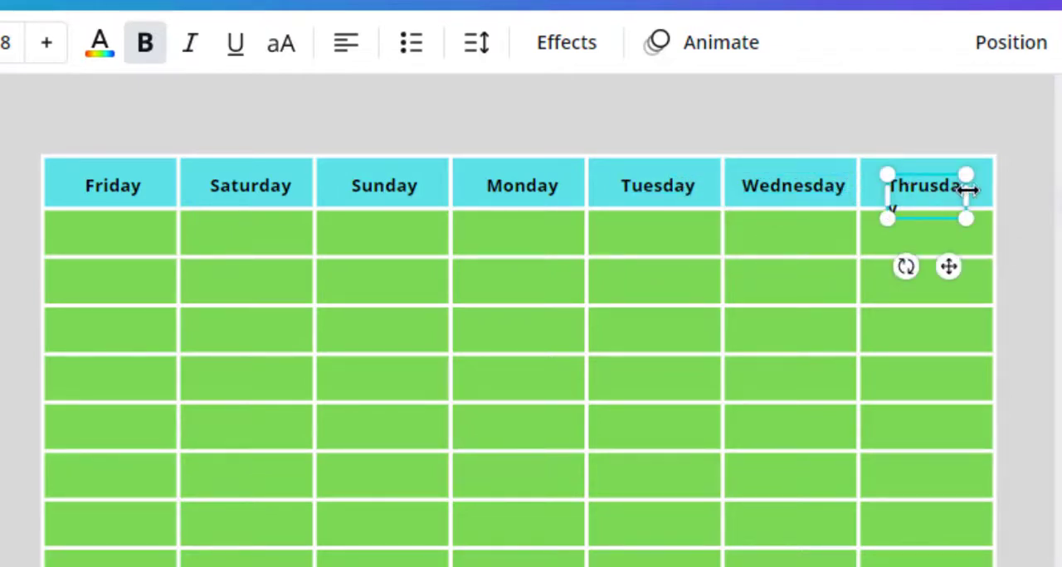
{"action": "left_click_drag", "start_coordinate": [967, 190], "coordinate": [978, 196]}
{"action": "double_click", "coordinate": [957, 193]}
{"action": "left_click", "coordinate": [1017, 162]}
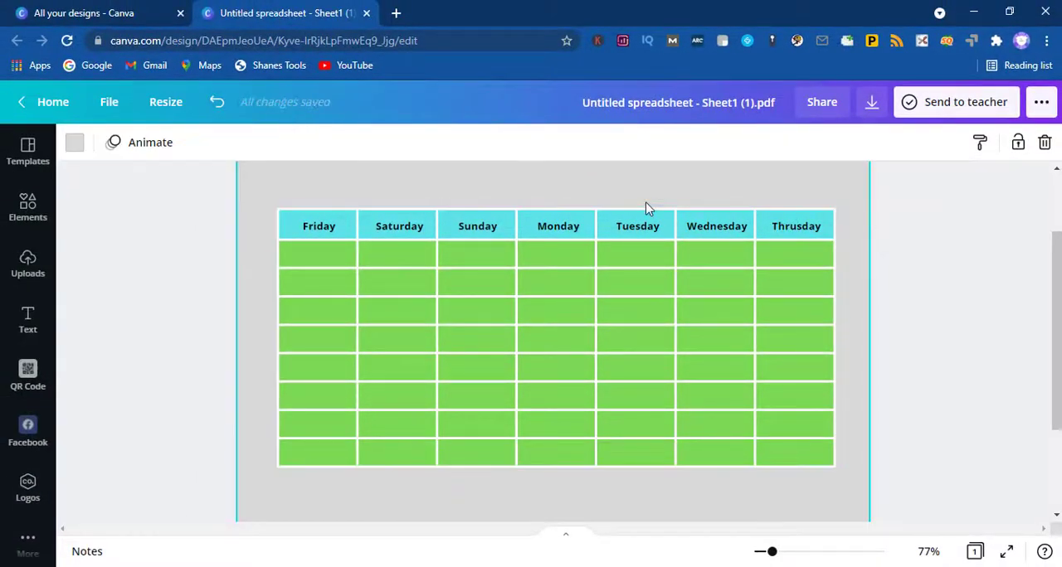
{"action": "scroll", "coordinate": [544, 244], "scroll_direction": "up", "scroll_amount": 2}
{"action": "scroll", "coordinate": [543, 244], "scroll_direction": "down", "scroll_amount": 2}
{"action": "scroll", "coordinate": [543, 246], "scroll_direction": "up", "scroll_amount": 2}
{"action": "scroll", "coordinate": [544, 246], "scroll_direction": "down", "scroll_amount": 2}
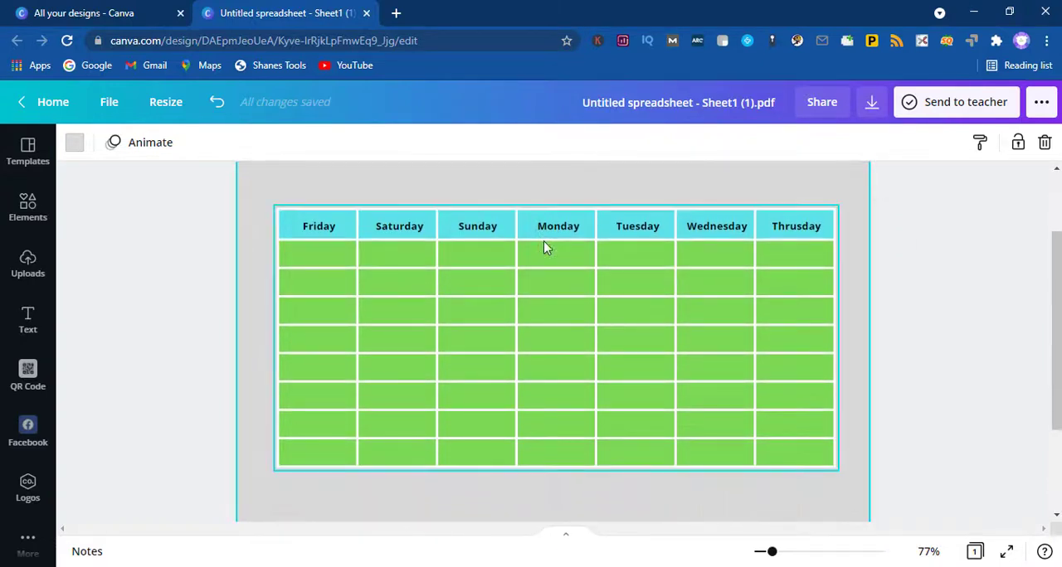
{"action": "left_click", "coordinate": [463, 249]}
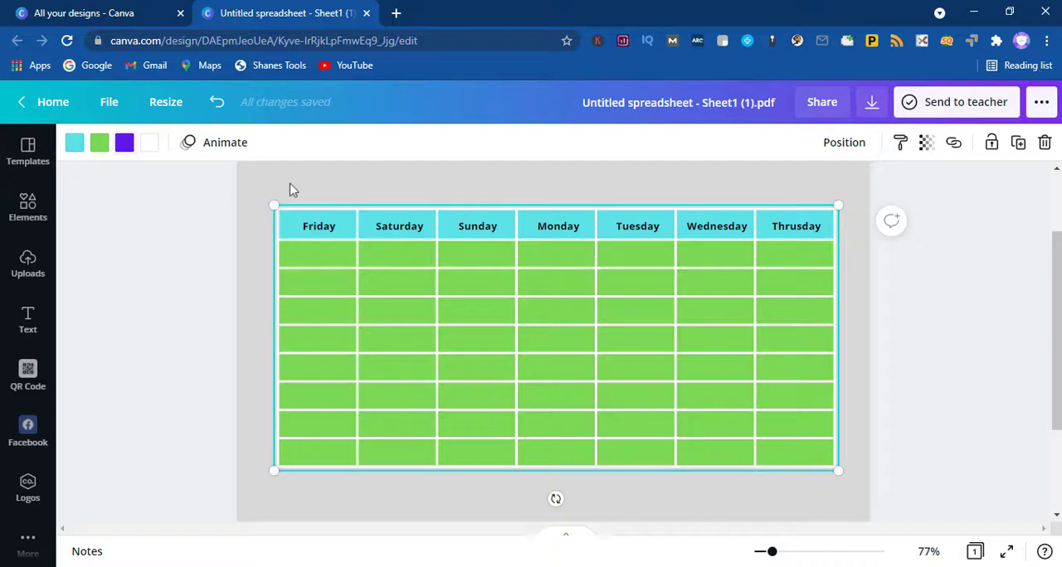
{"action": "left_click", "coordinate": [154, 142]}
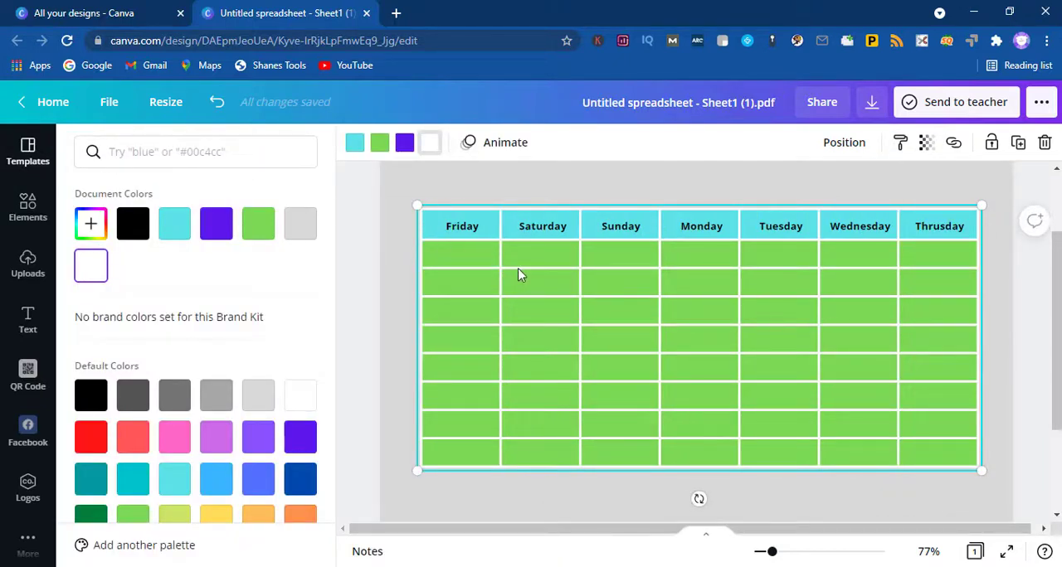
Step: Try the Advetime and Anton fonts on the Friday label alone
{"action": "left_click", "coordinate": [454, 229]}
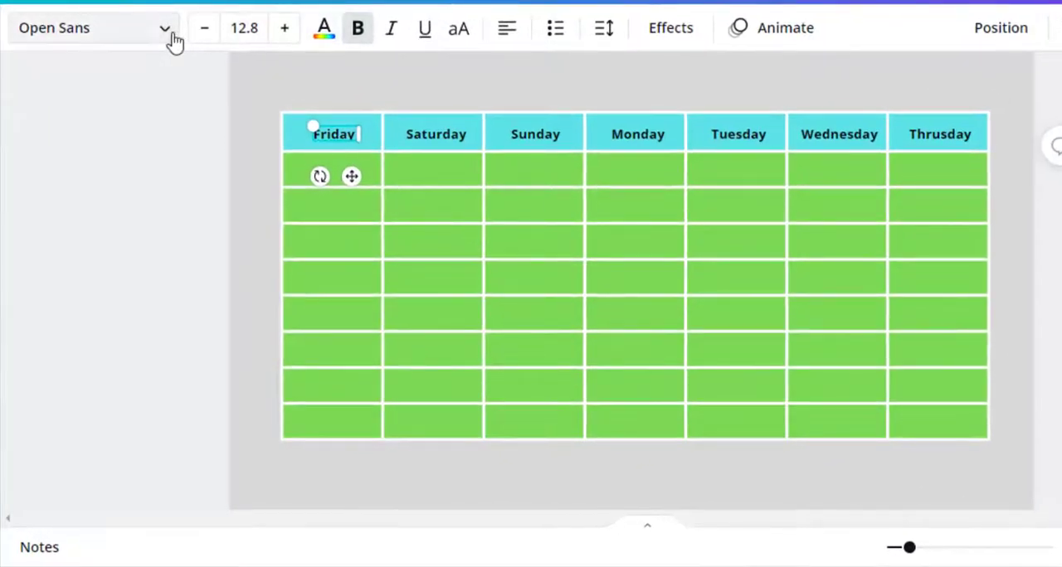
{"action": "left_click", "coordinate": [170, 35]}
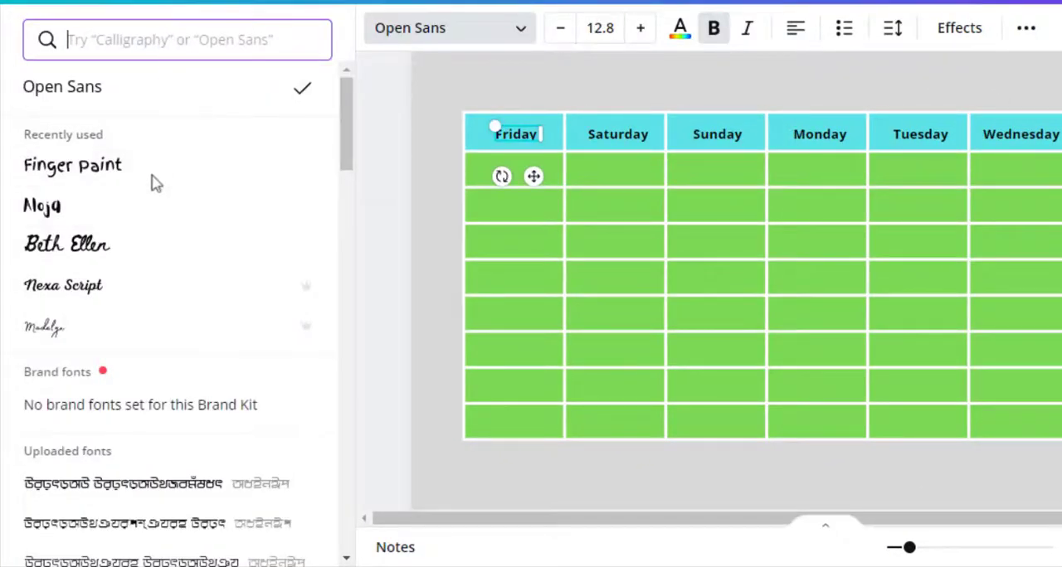
{"action": "scroll", "coordinate": [141, 269], "scroll_direction": "down", "scroll_amount": 6}
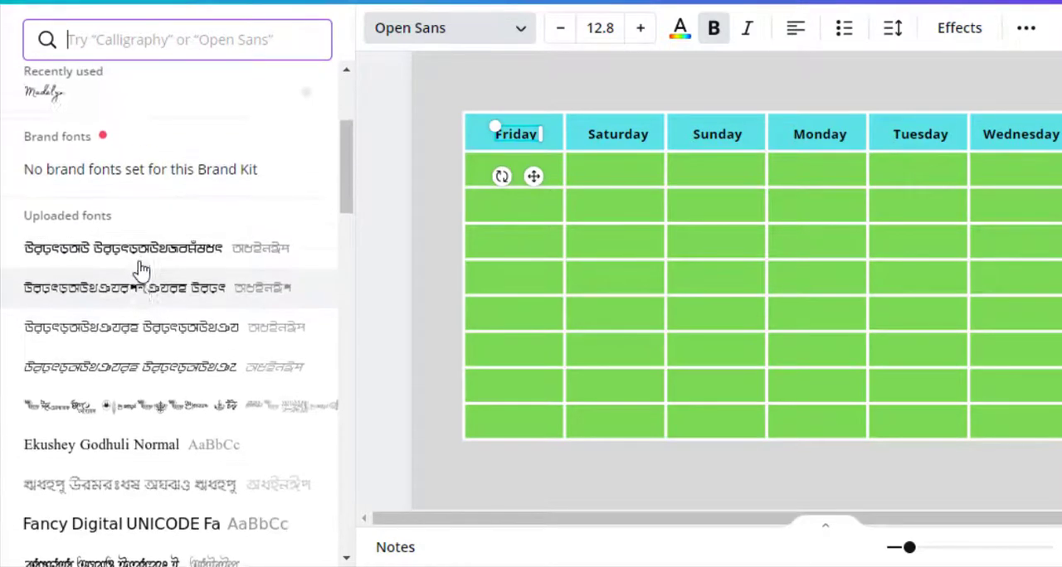
{"action": "scroll", "coordinate": [141, 269], "scroll_direction": "down", "scroll_amount": 10}
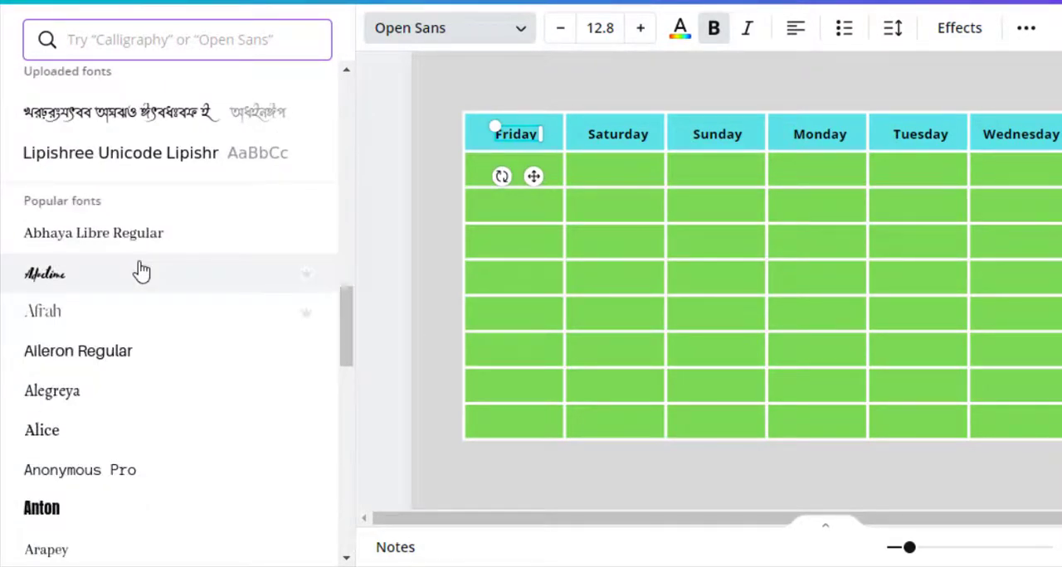
{"action": "left_click", "coordinate": [95, 291]}
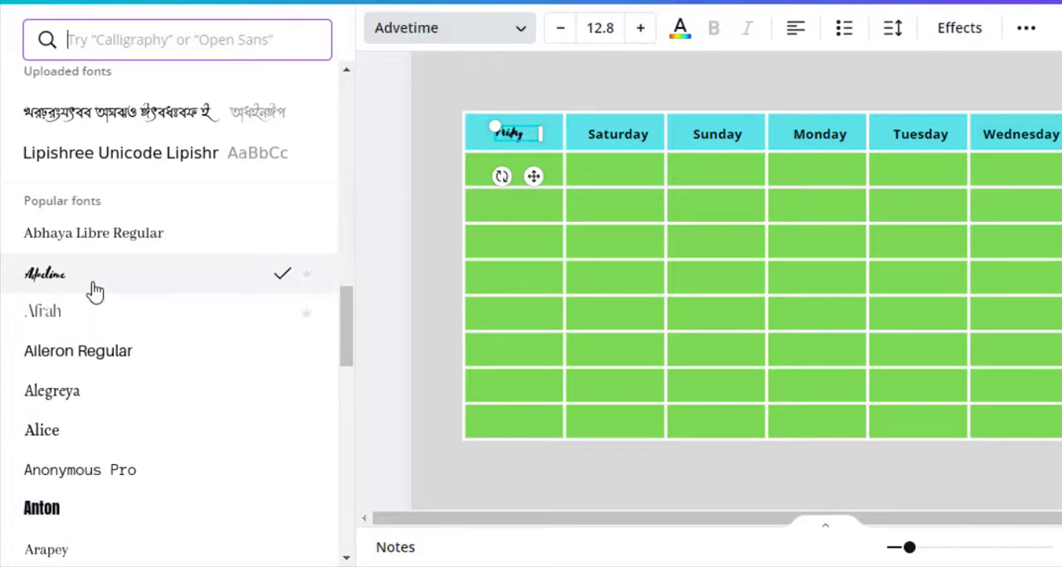
{"action": "left_click", "coordinate": [53, 505]}
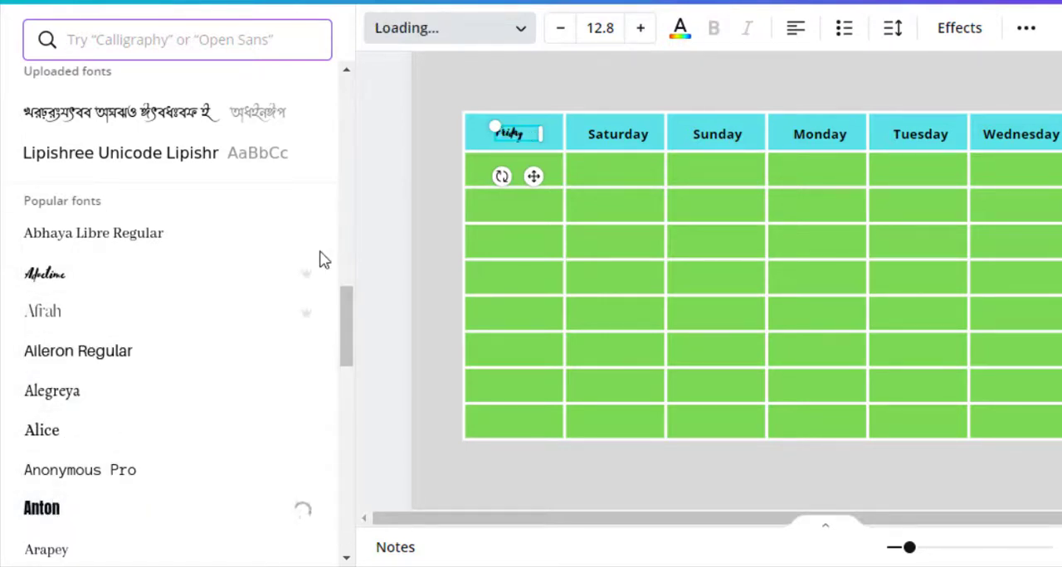
{"action": "left_click", "coordinate": [431, 94]}
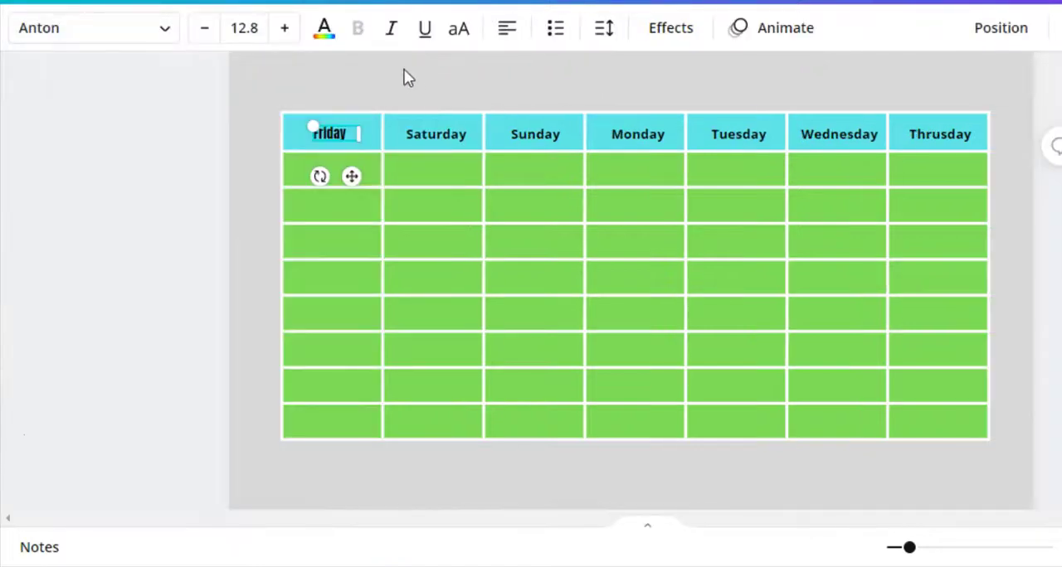
{"action": "left_click", "coordinate": [406, 77]}
Step: Select all the weekday labels, try the Code Pro font on them and settle on Gagalin
{"action": "left_click_drag", "start_coordinate": [354, 99], "coordinate": [1004, 159]}
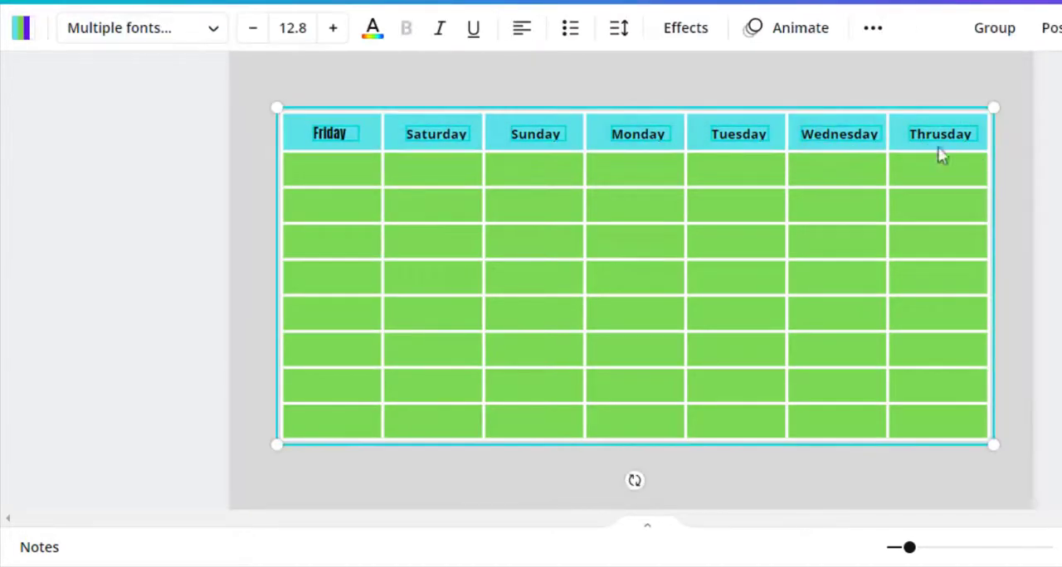
{"action": "left_click", "coordinate": [179, 33]}
{"action": "scroll", "coordinate": [158, 325], "scroll_direction": "down", "scroll_amount": 10}
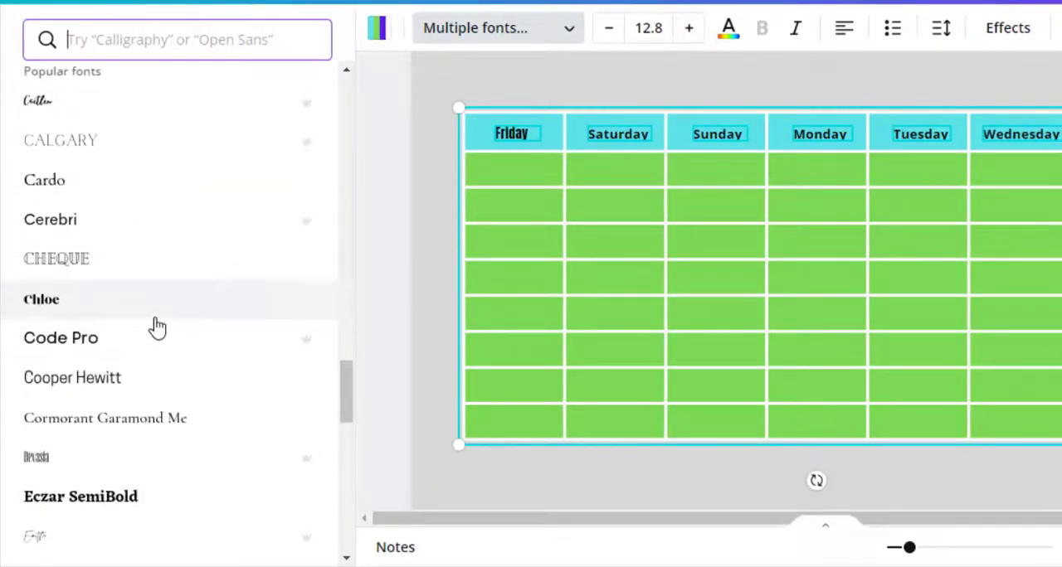
{"action": "left_click", "coordinate": [124, 342]}
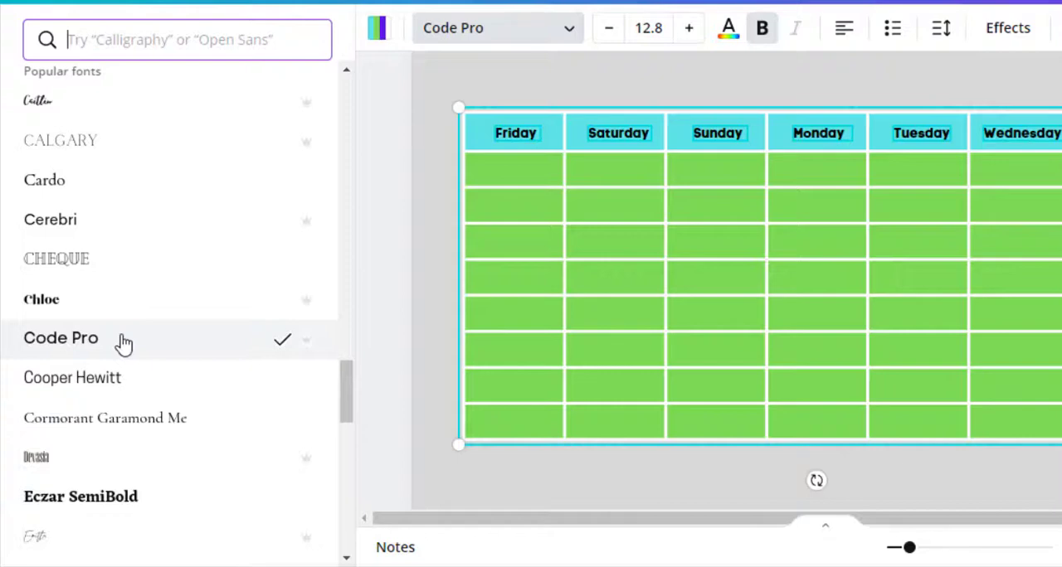
{"action": "scroll", "coordinate": [123, 343], "scroll_direction": "down", "scroll_amount": 6}
{"action": "left_click", "coordinate": [75, 175]}
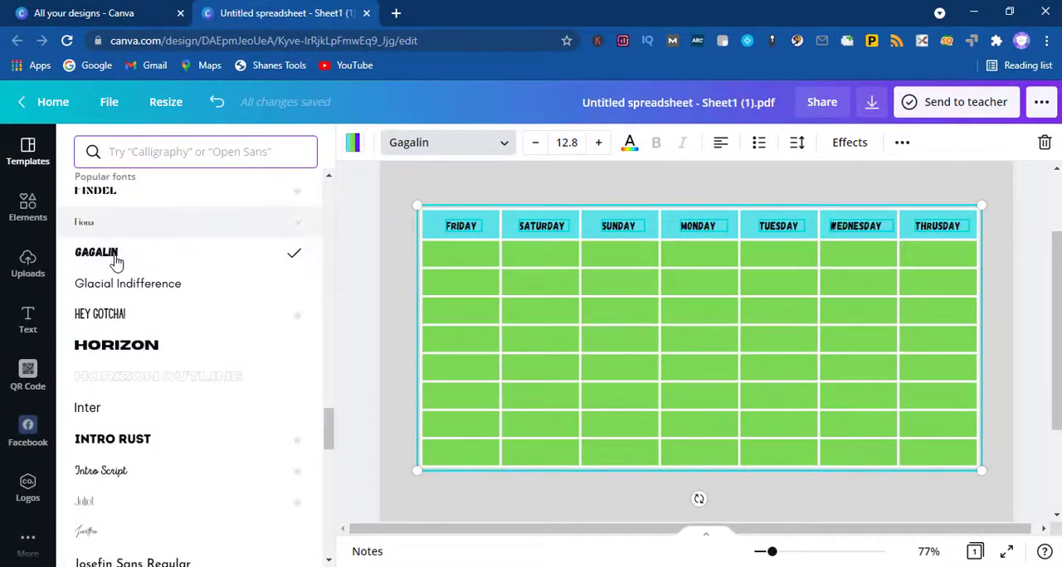
{"action": "left_click", "coordinate": [349, 363]}
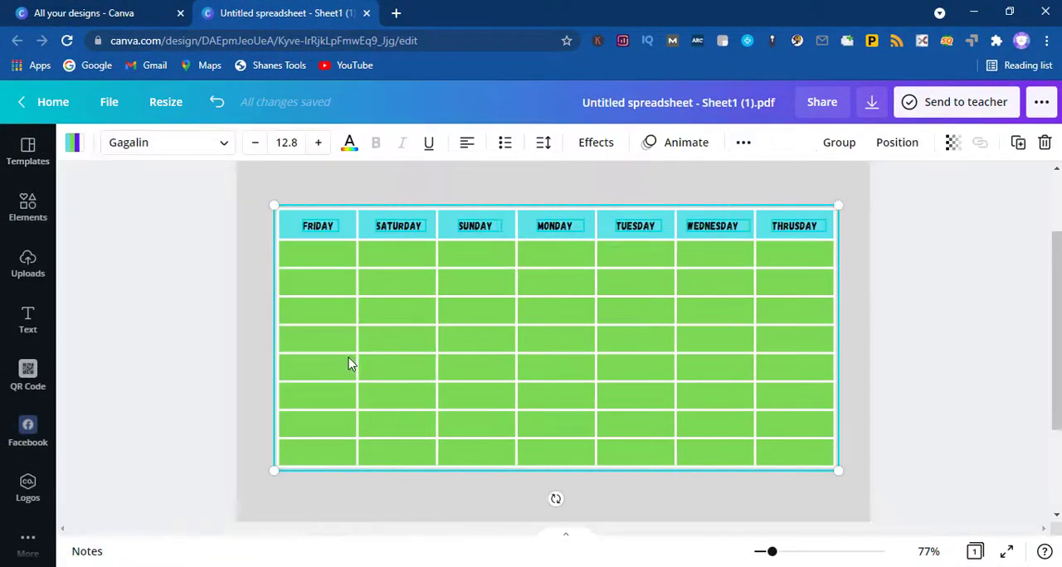
{"action": "left_click", "coordinate": [732, 186]}
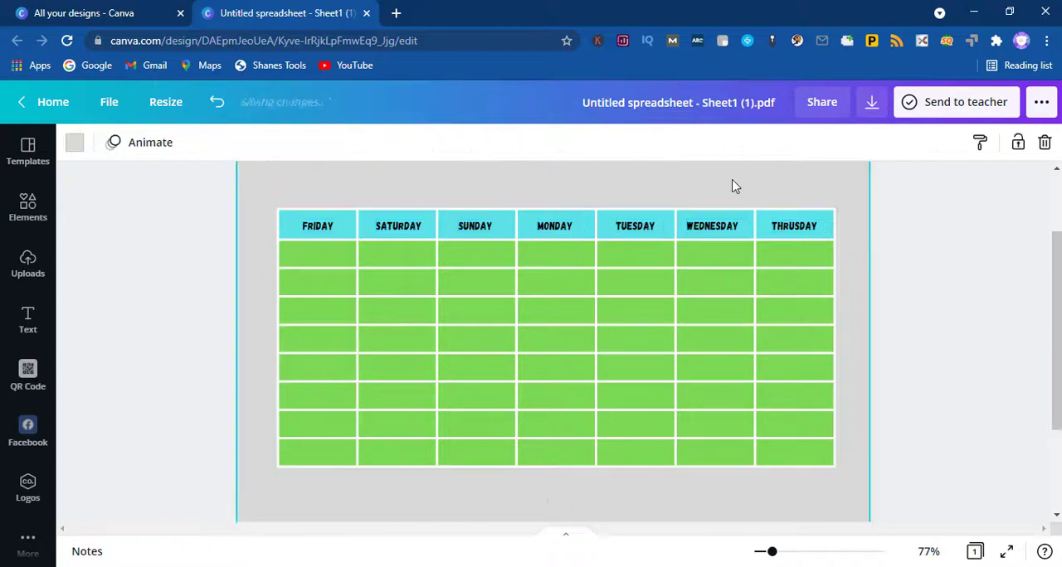
{"action": "scroll", "coordinate": [732, 186], "scroll_direction": "up", "scroll_amount": 2}
{"action": "scroll", "coordinate": [732, 186], "scroll_direction": "down", "scroll_amount": 2}
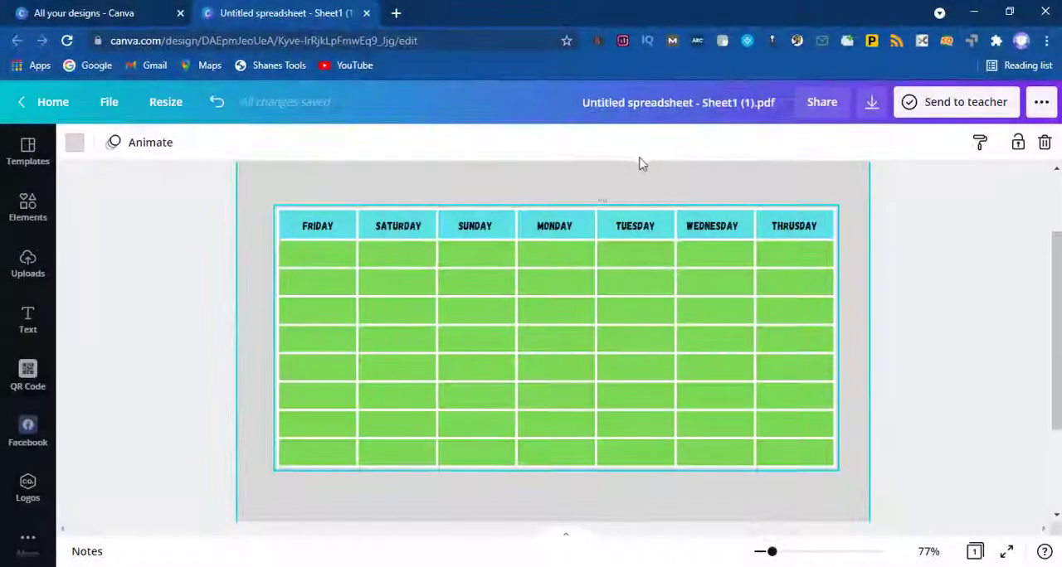
{"action": "left_click", "coordinate": [560, 229]}
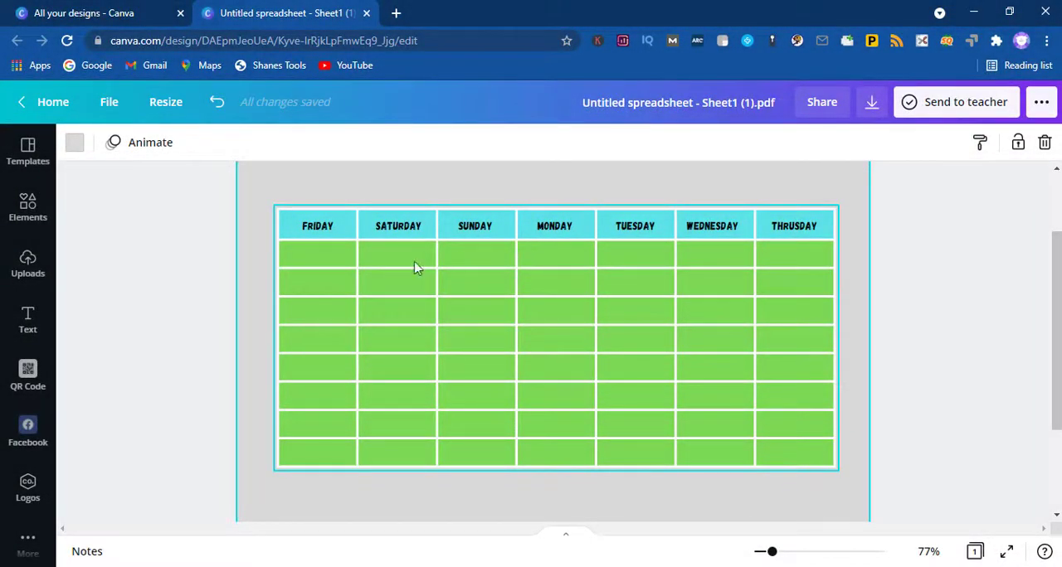
Step: Add a heading text box over the calendar table and narrow its width
{"action": "left_click", "coordinate": [28, 322]}
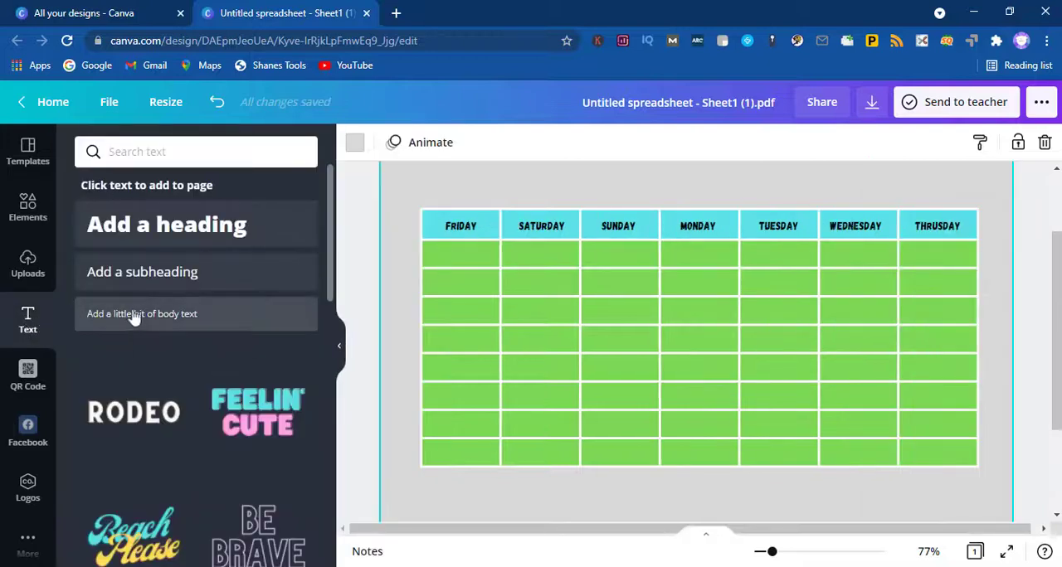
{"action": "left_click", "coordinate": [137, 315]}
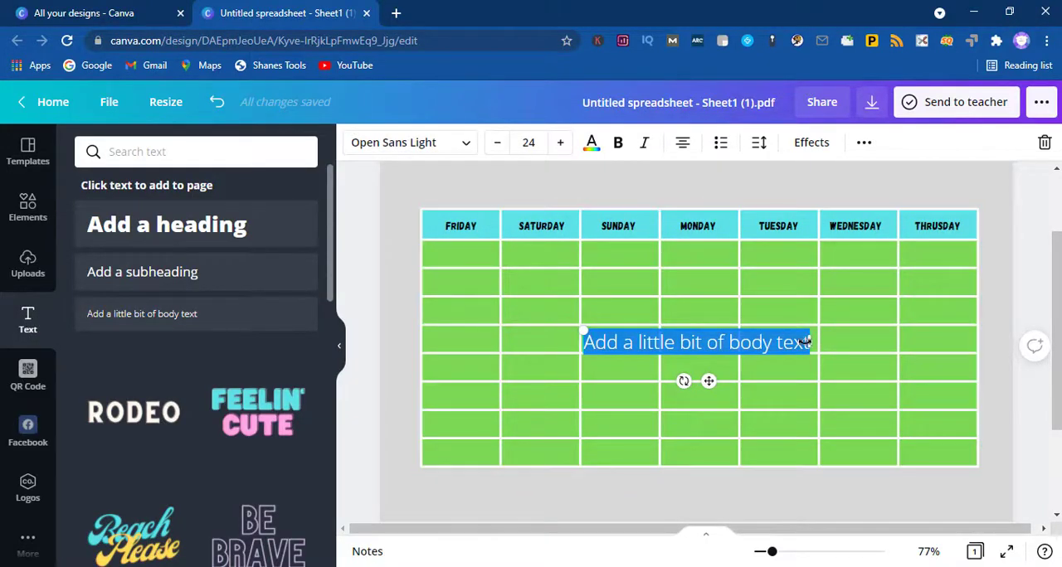
{"action": "left_click", "coordinate": [216, 101]}
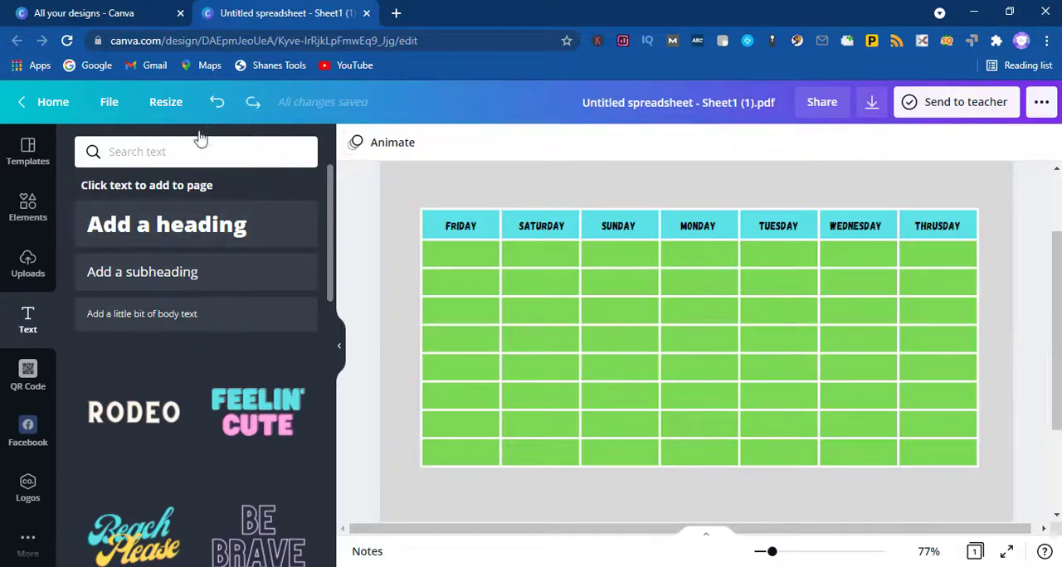
{"action": "left_click", "coordinate": [164, 227]}
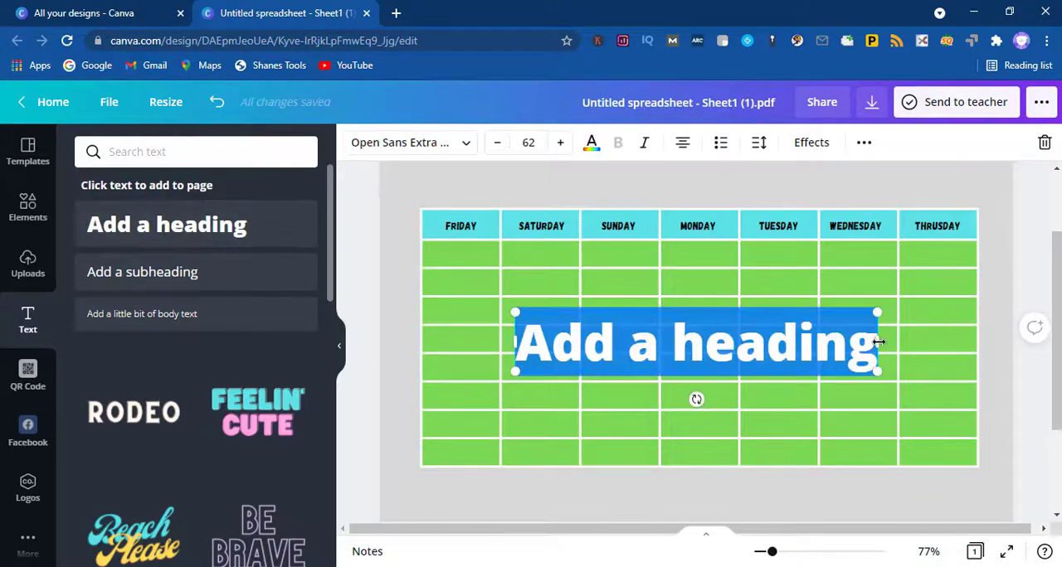
{"action": "left_click_drag", "start_coordinate": [879, 342], "coordinate": [624, 344]}
{"action": "left_click_drag", "start_coordinate": [626, 346], "coordinate": [626, 347]}
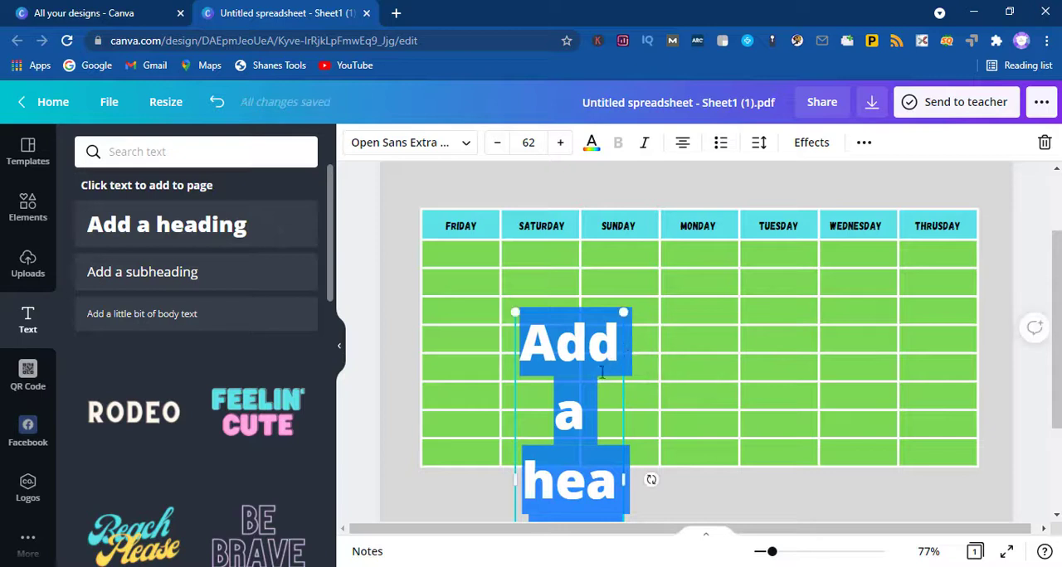
Step: Replace the heading's placeholder text with the number 1
{"action": "double_click", "coordinate": [582, 397]}
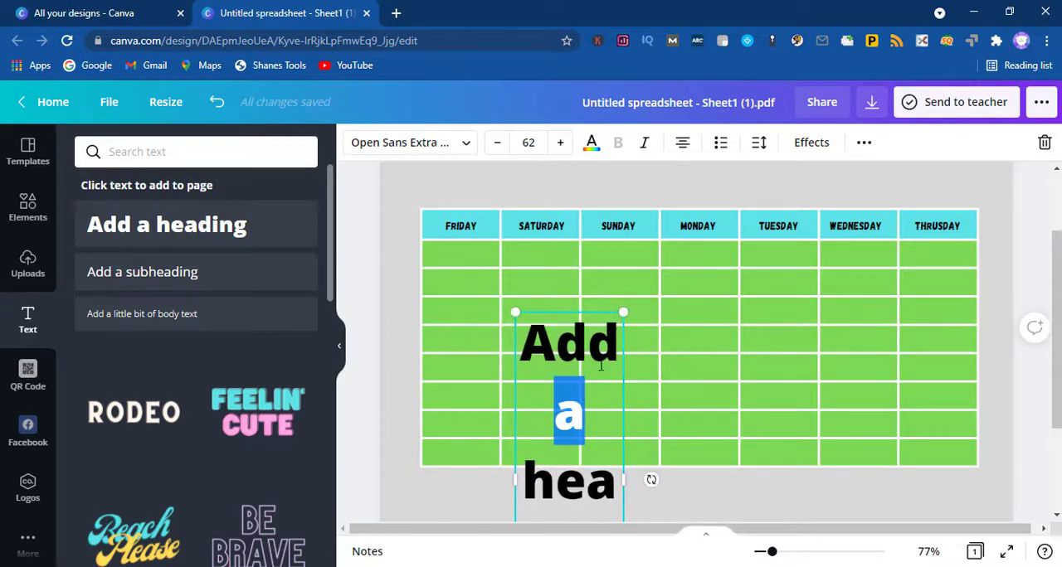
{"action": "key", "text": "BackSpace"}
{"action": "left_click_drag", "start_coordinate": [616, 471], "coordinate": [536, 340]}
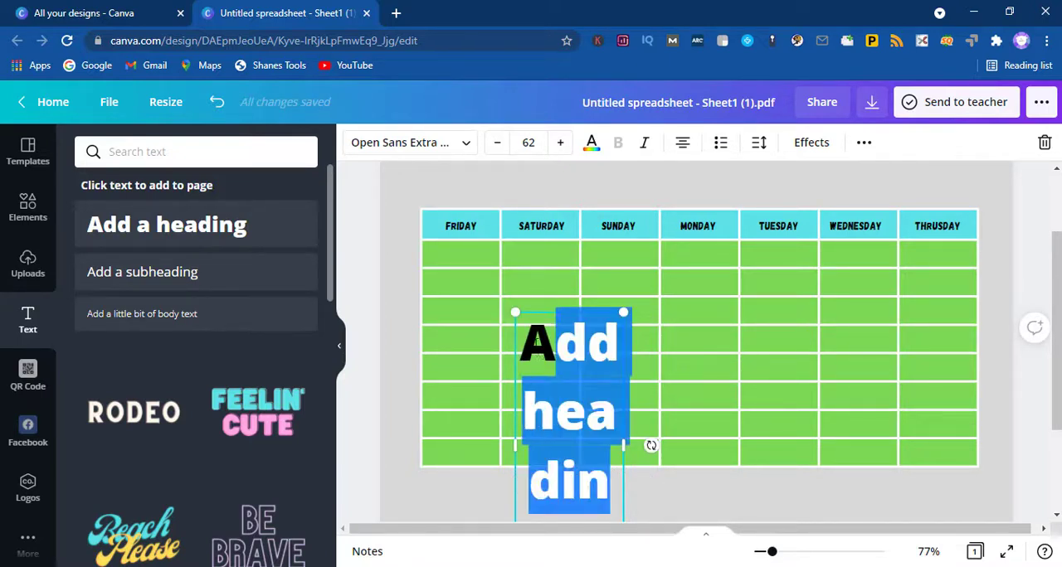
{"action": "key", "text": "BackSpace"}
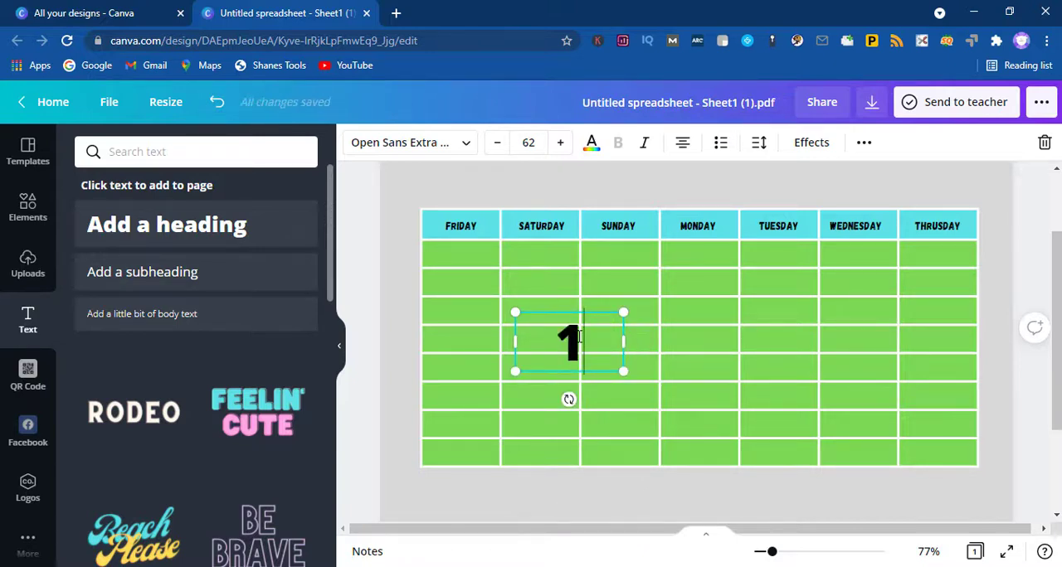
Step: Shrink the 1 to a font size of about 30.9 and place it in the first-row cell under THRUSDAY
{"action": "left_click_drag", "start_coordinate": [621, 312], "coordinate": [562, 335]}
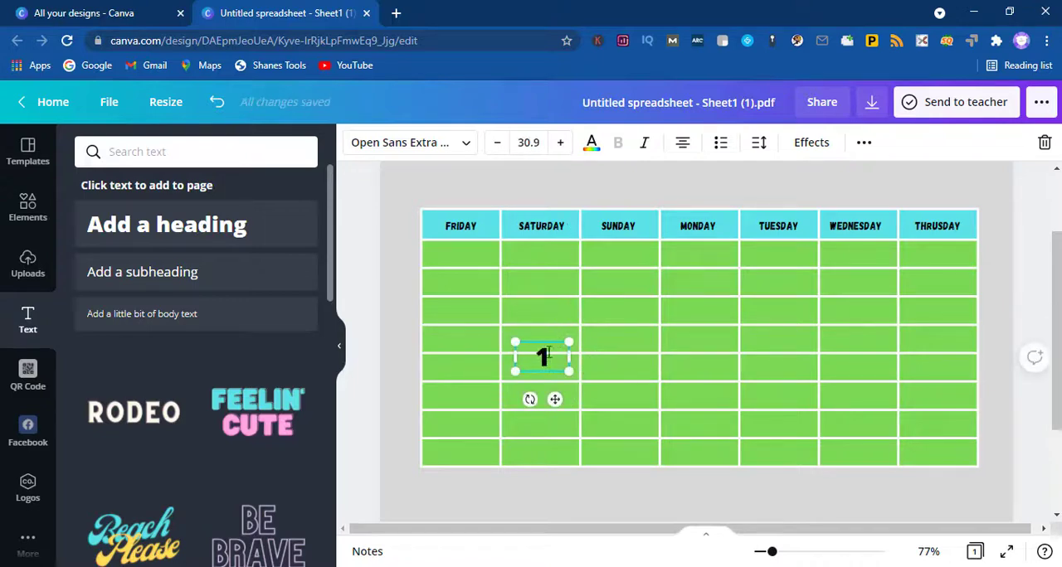
{"action": "left_click_drag", "start_coordinate": [554, 399], "coordinate": [884, 292]}
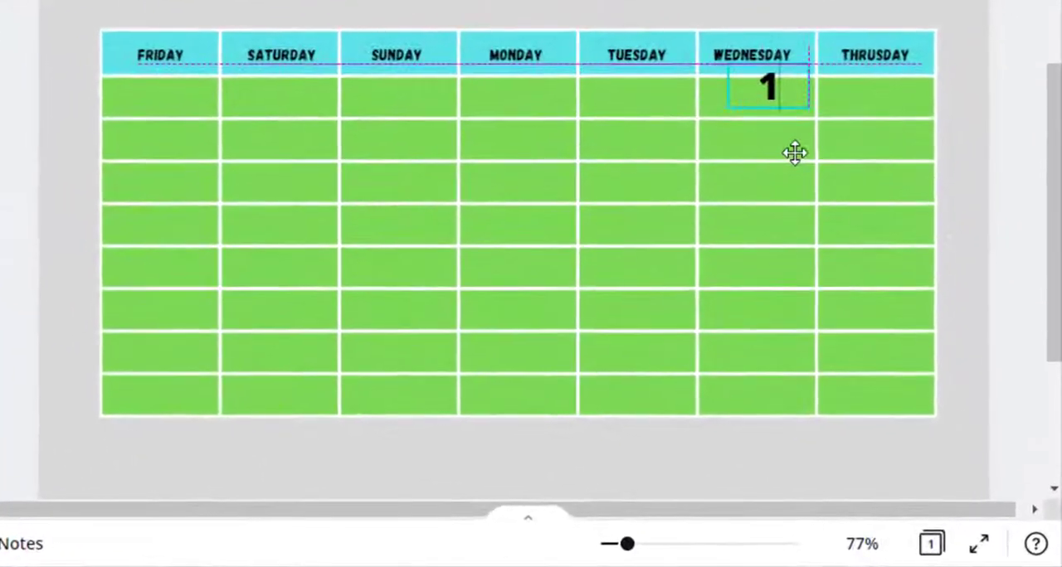
{"action": "left_click_drag", "start_coordinate": [801, 152], "coordinate": [895, 158]}
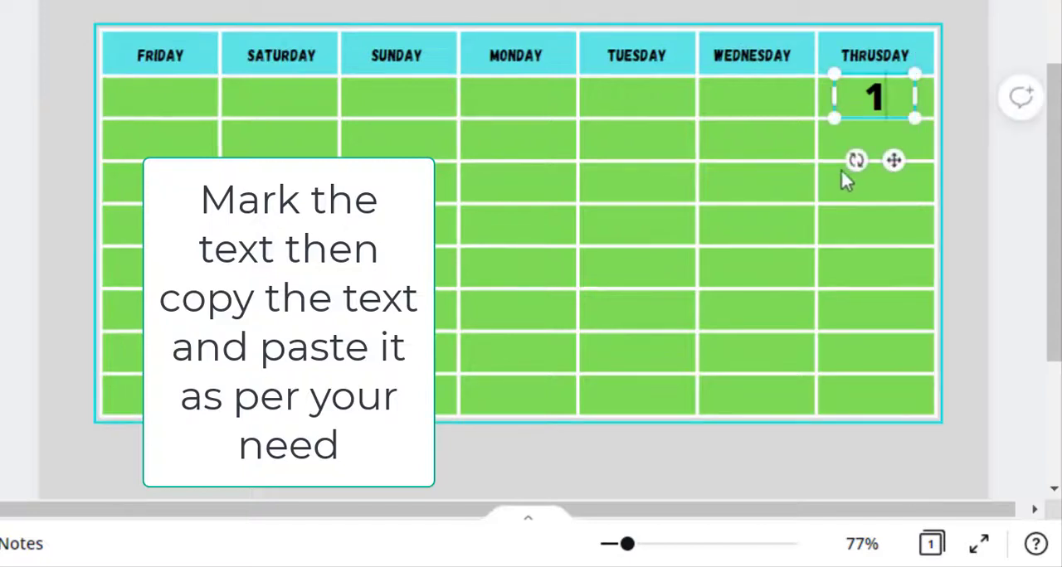
Step: Select the 1 text box and paste five copies of it
{"action": "left_click", "coordinate": [651, 210]}
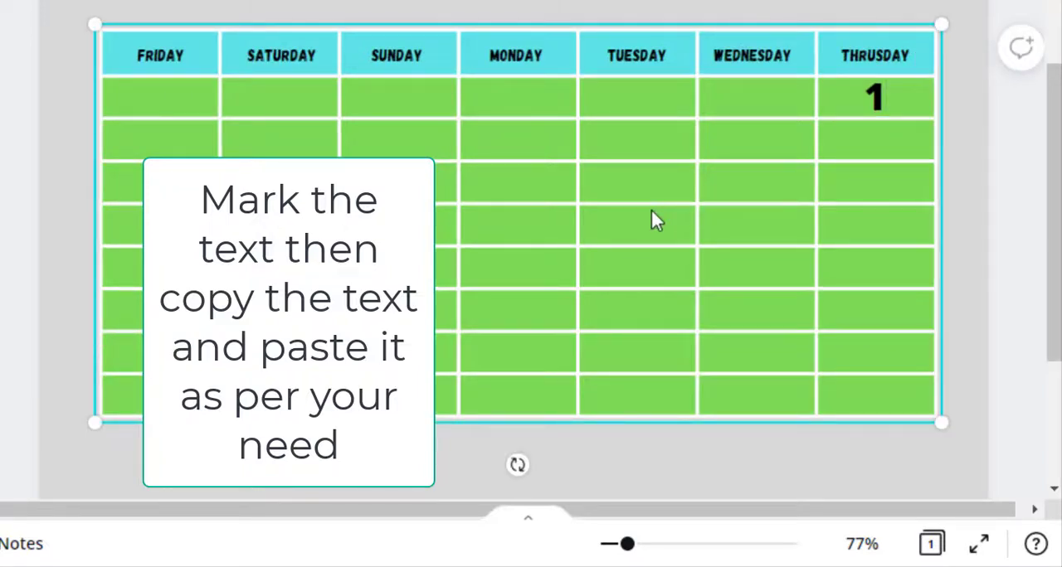
{"action": "left_click", "coordinate": [899, 108]}
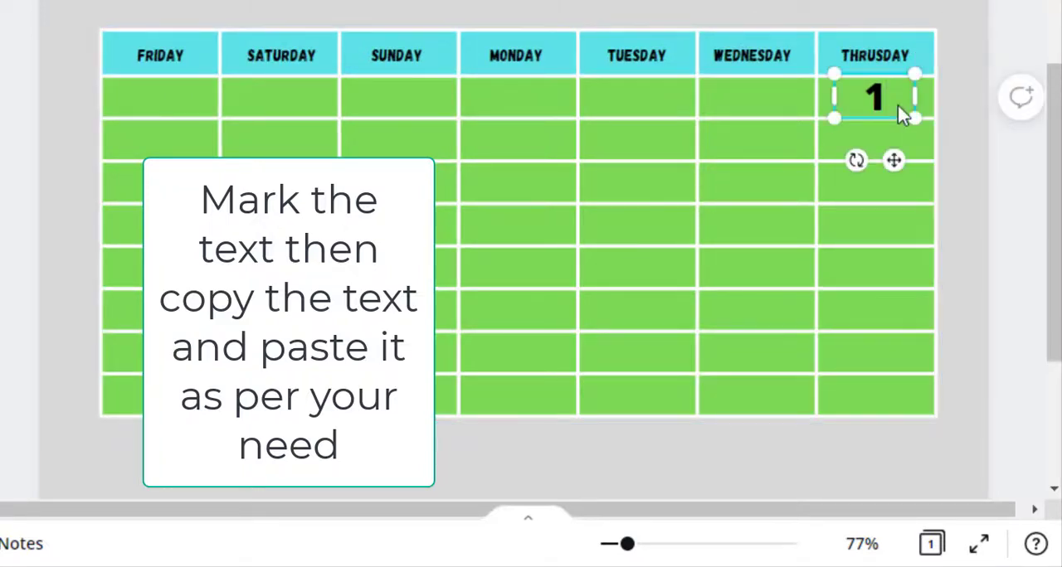
{"action": "key", "text": "ctrl+v"}
{"action": "key", "text": "ctrl+v"}
{"action": "key", "text": "ctrl+v"}
{"action": "key", "text": "ctrl+v"}
{"action": "key", "text": "ctrl+v"}
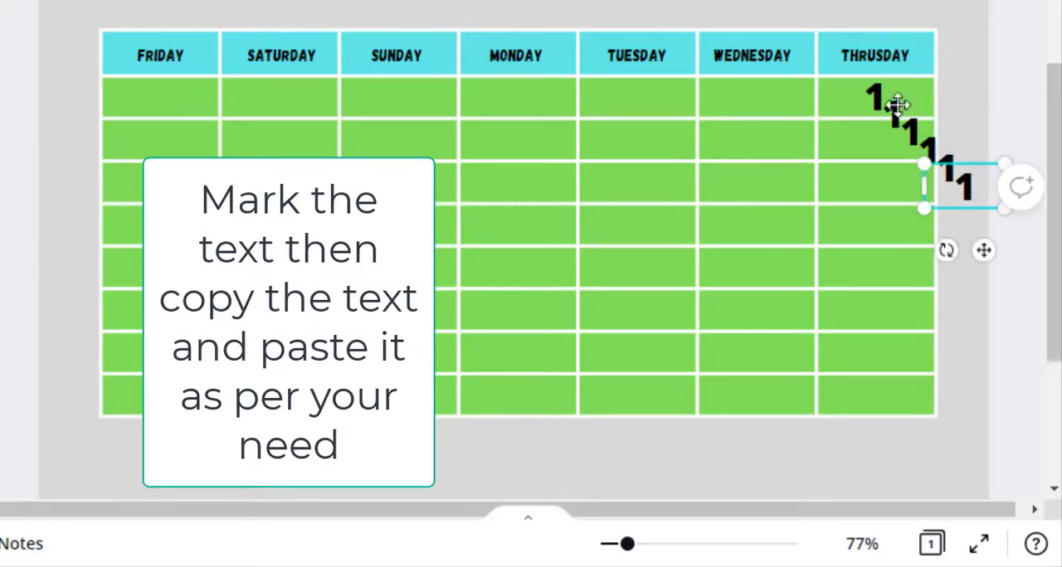
Step: Place four copies of the 1 in the Friday, Saturday, Sunday and Monday cells of the third row
{"action": "left_click_drag", "start_coordinate": [962, 206], "coordinate": [147, 149]}
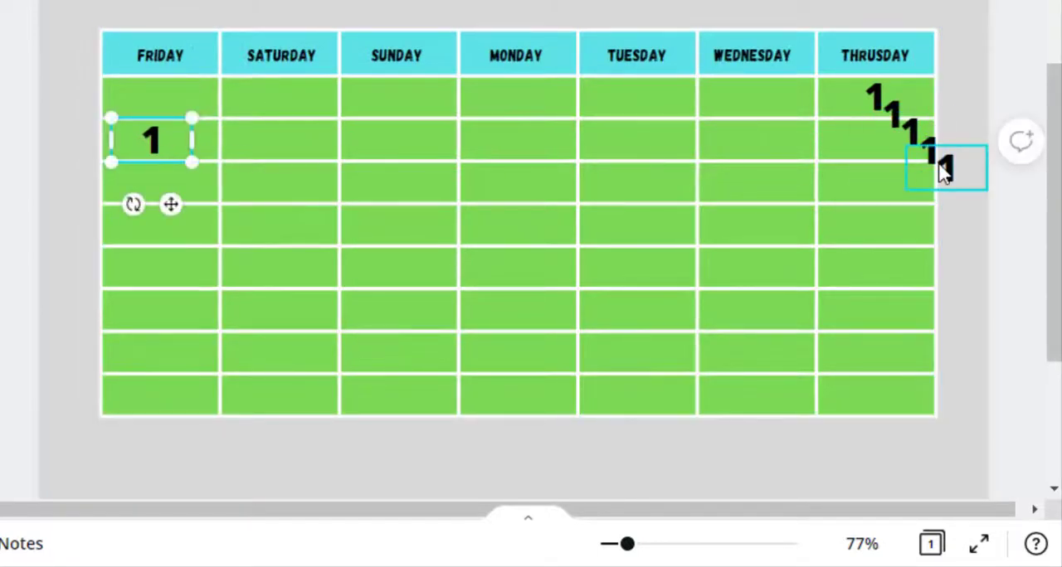
{"action": "left_click_drag", "start_coordinate": [944, 170], "coordinate": [277, 138]}
{"action": "left_click_drag", "start_coordinate": [929, 147], "coordinate": [393, 140]}
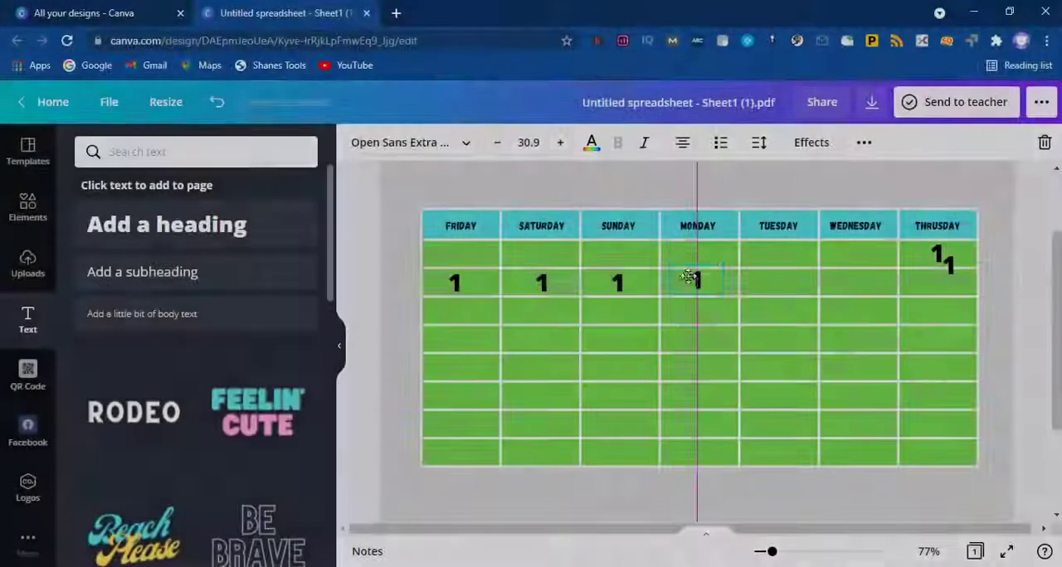
{"action": "left_click_drag", "start_coordinate": [247, 186], "coordinate": [247, 219]}
{"action": "left_click_drag", "start_coordinate": [462, 180], "coordinate": [461, 220]}
{"action": "left_click_drag", "start_coordinate": [615, 308], "coordinate": [614, 309]}
{"action": "left_click_drag", "start_coordinate": [697, 280], "coordinate": [696, 312]}
Step: Place another copy of the 1 in the second row's Friday cell and change it to 2
{"action": "left_click_drag", "start_coordinate": [949, 266], "coordinate": [455, 281]}
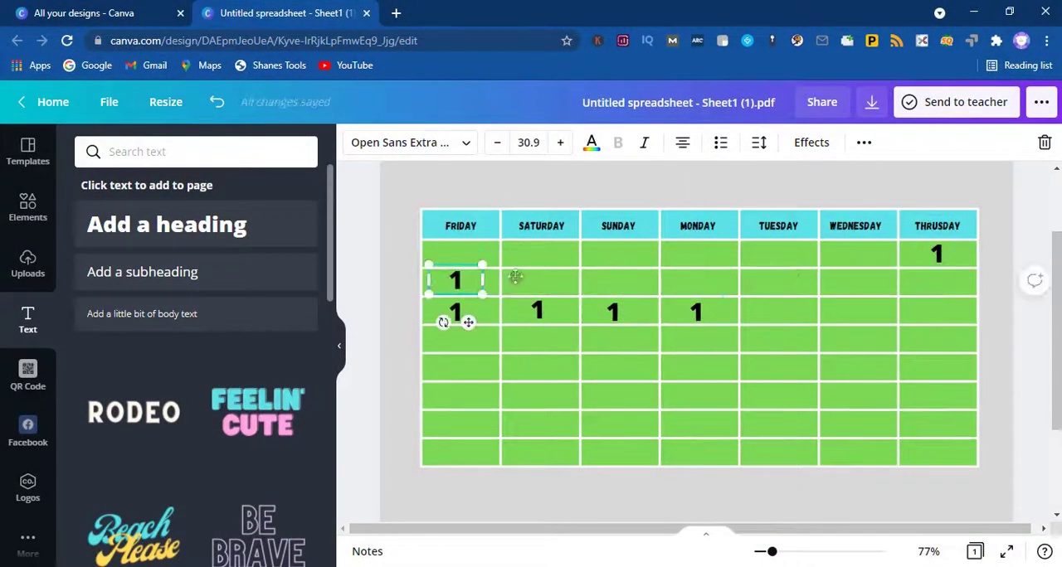
{"action": "double_click", "coordinate": [455, 280]}
{"action": "type", "text": "2"}
Step: Paste more copies of the 1 and place them in the second-row cells from Saturday to Thrusday
{"action": "left_click", "coordinate": [685, 318]}
{"action": "key", "text": "ctrl+v"}
{"action": "key", "text": "ctrl+v"}
{"action": "key", "text": "ctrl+v"}
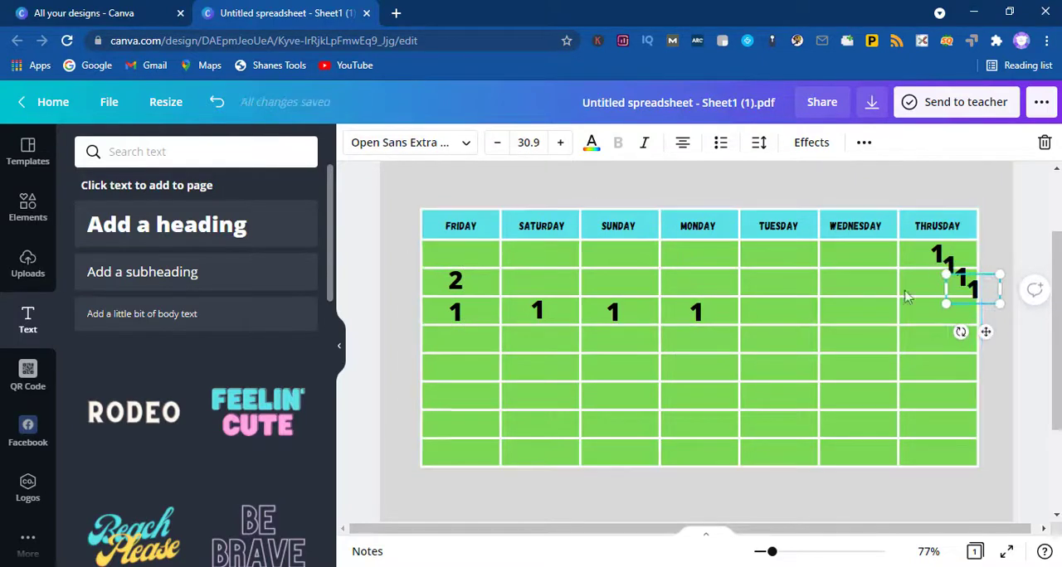
{"action": "left_click_drag", "start_coordinate": [973, 289], "coordinate": [613, 282]}
{"action": "left_click_drag", "start_coordinate": [947, 267], "coordinate": [695, 282]}
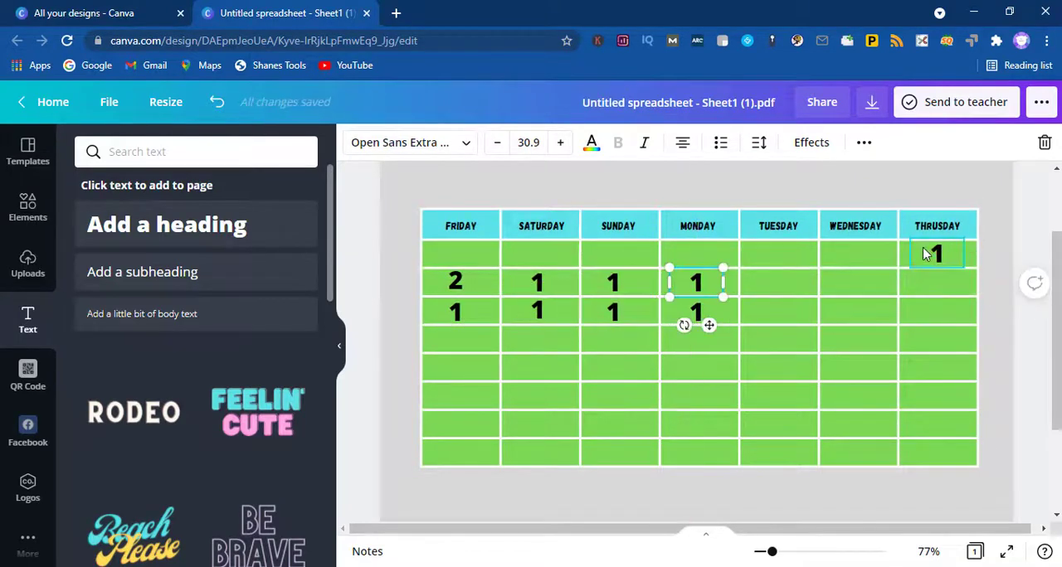
{"action": "left_click_drag", "start_coordinate": [947, 267], "coordinate": [778, 282]}
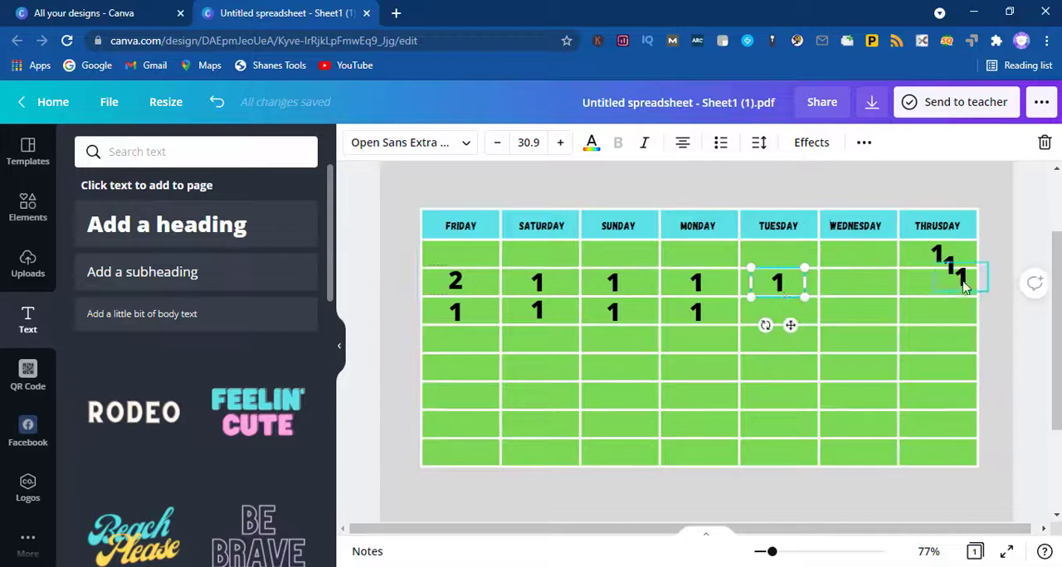
{"action": "left_click_drag", "start_coordinate": [959, 278], "coordinate": [927, 287]}
Step: Renumber the second row from Saturday to Thrusday as 3 to 8
{"action": "double_click", "coordinate": [538, 282]}
{"action": "type", "text": "3"}
{"action": "double_click", "coordinate": [616, 280]}
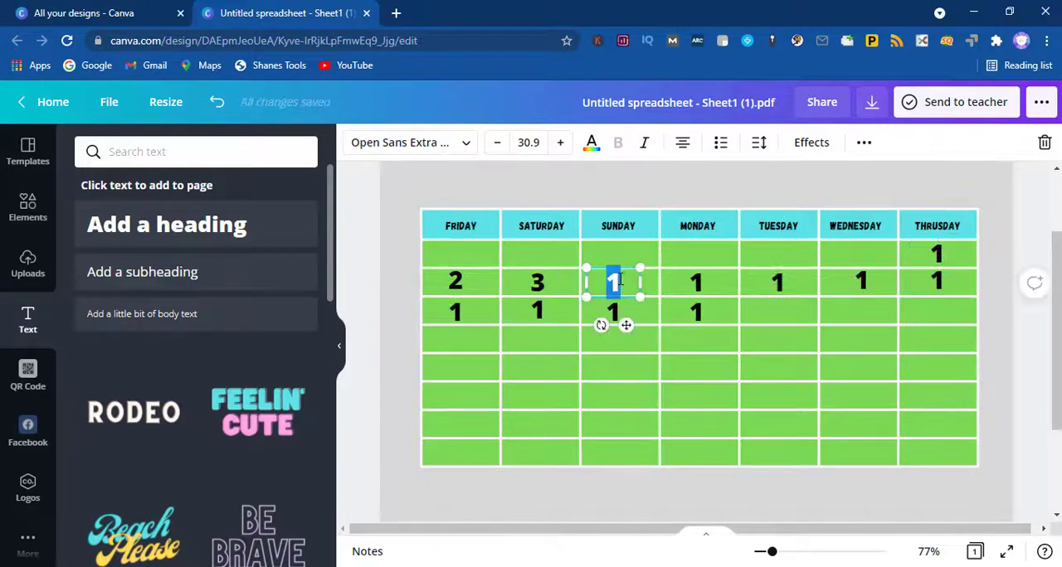
{"action": "double_click", "coordinate": [777, 282]}
{"action": "type", "text": "6"}
{"action": "double_click", "coordinate": [861, 282]}
{"action": "type", "text": "7"}
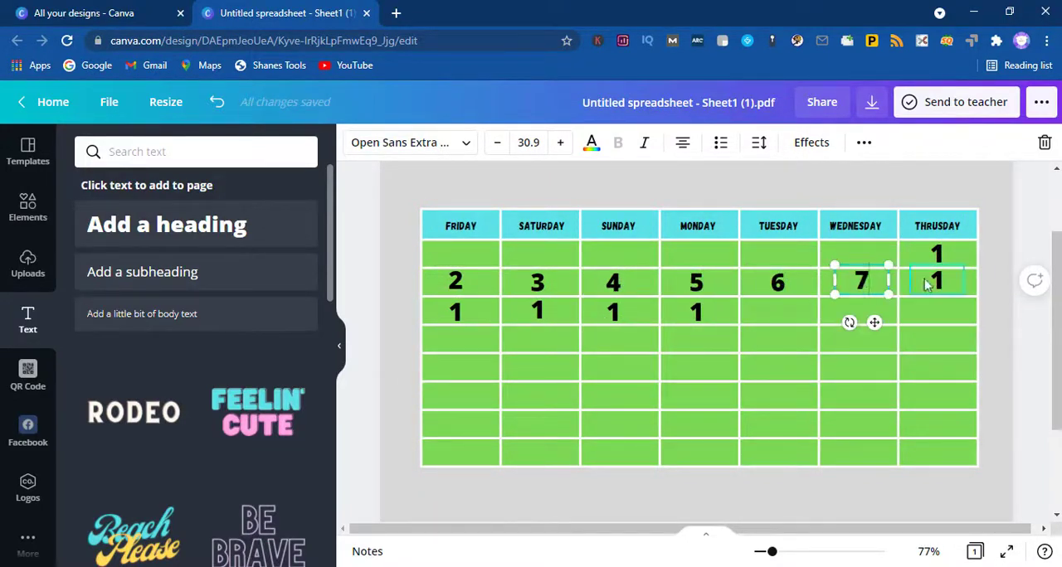
Step: Renumber the third row from Friday to Monday as 9, 10, 11 and 12
{"action": "double_click", "coordinate": [454, 311]}
{"action": "type", "text": "9"}
{"action": "left_click", "coordinate": [552, 313]}
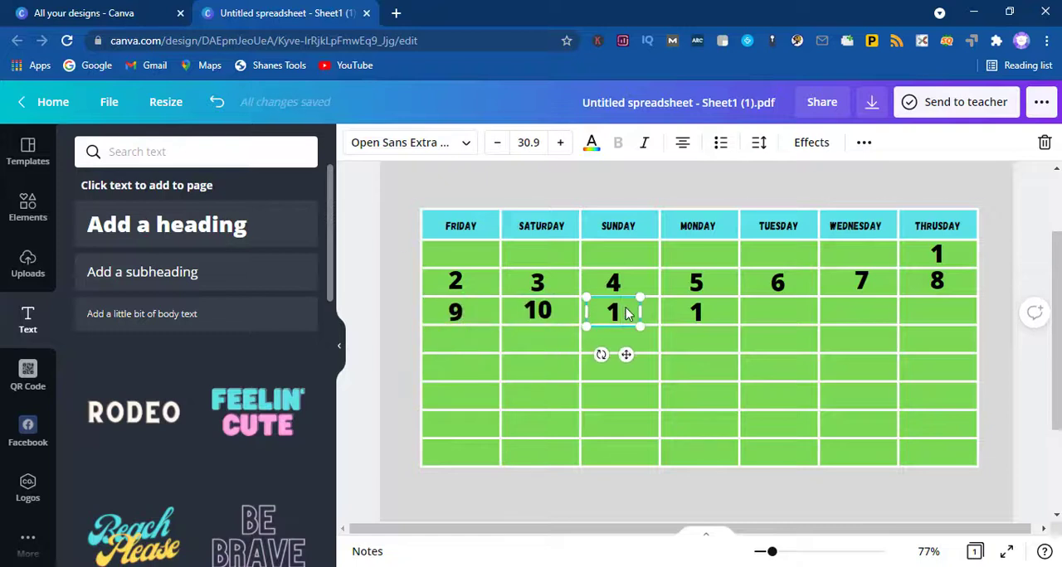
{"action": "double_click", "coordinate": [698, 314]}
{"action": "type", "text": "12"}
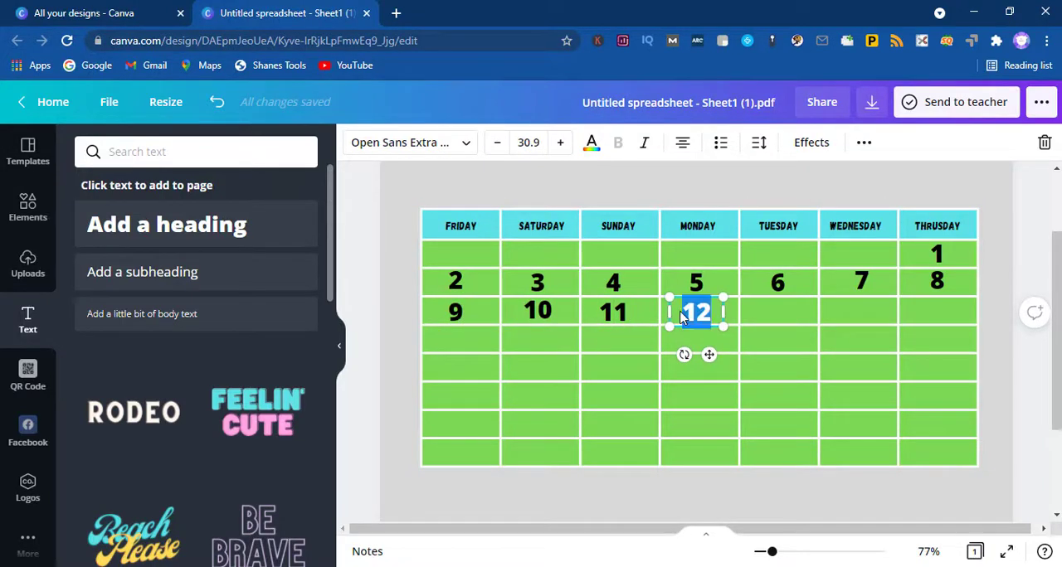
{"action": "key", "text": "ctrl+c"}
{"action": "key", "text": "ctrl+v"}
{"action": "key", "text": "ctrl+v"}
{"action": "left_click", "coordinate": [217, 102]}
Step: Copy the whole 12 text box and paste enough copies of it to fill the following dates
{"action": "left_click", "coordinate": [737, 334]}
{"action": "left_click", "coordinate": [704, 316]}
{"action": "key", "text": "ctrl+c"}
{"action": "key", "text": "ctrl+v"}
{"action": "key", "text": "ctrl+v"}
{"action": "key", "text": "ctrl+v"}
{"action": "key", "text": "ctrl+v"}
{"action": "key", "text": "ctrl+v"}
{"action": "key", "text": "ctrl+v"}
{"action": "key", "text": "ctrl+v"}
{"action": "key", "text": "ctrl+v"}
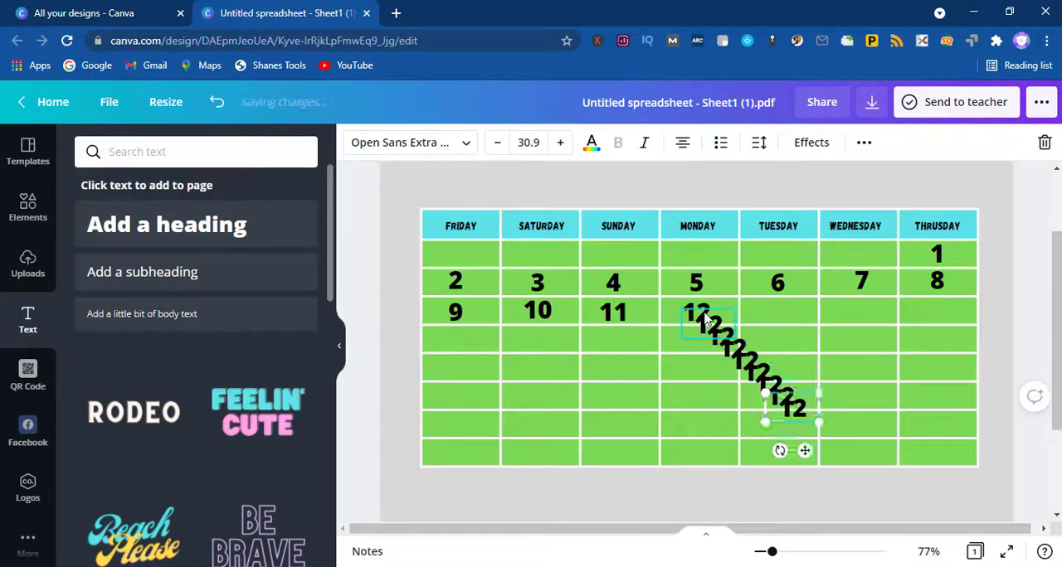
{"action": "key", "text": "ctrl+v"}
{"action": "key", "text": "ctrl+v"}
{"action": "key", "text": "ctrl+v"}
{"action": "key", "text": "ctrl+v"}
Step: Place the copies of 12 in the third row's Tuesday to Thrusday cells, across the fourth row and in the fifth row's Friday cell
{"action": "left_click", "coordinate": [711, 325]}
{"action": "left_click_drag", "start_coordinate": [847, 455], "coordinate": [863, 314]}
{"action": "left_click_drag", "start_coordinate": [821, 435], "coordinate": [783, 315]}
{"action": "left_click_drag", "start_coordinate": [720, 338], "coordinate": [528, 348]}
{"action": "left_click_drag", "start_coordinate": [730, 349], "coordinate": [694, 339]}
{"action": "left_click_drag", "start_coordinate": [759, 369], "coordinate": [782, 336]}
{"action": "left_click_drag", "start_coordinate": [768, 386], "coordinate": [937, 338]}
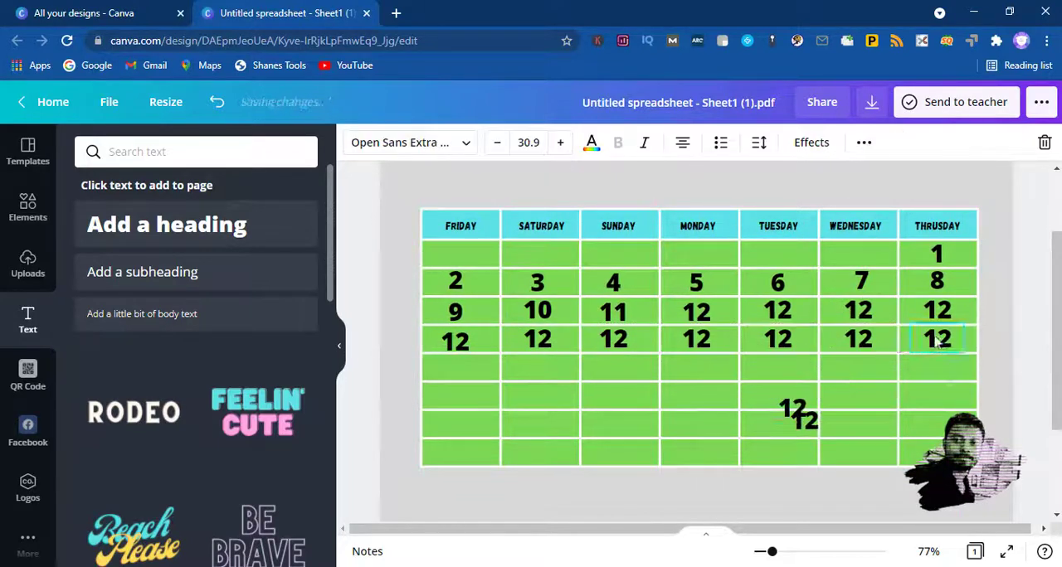
{"action": "left_click_drag", "start_coordinate": [798, 410], "coordinate": [463, 371]}
Step: Renumber the third row's Tuesday, Wednesday and Thrusday cells as 13, 14 and 15, and nudge the Friday number below into line
{"action": "left_click", "coordinate": [787, 320]}
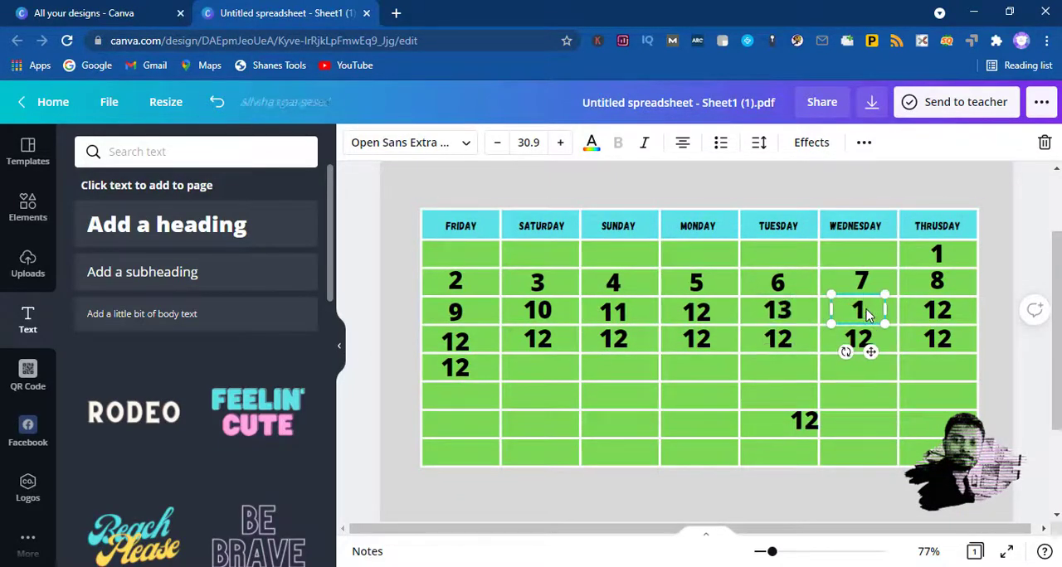
{"action": "double_click", "coordinate": [948, 314]}
{"action": "type", "text": "15"}
{"action": "left_click_drag", "start_coordinate": [470, 346], "coordinate": [468, 343]}
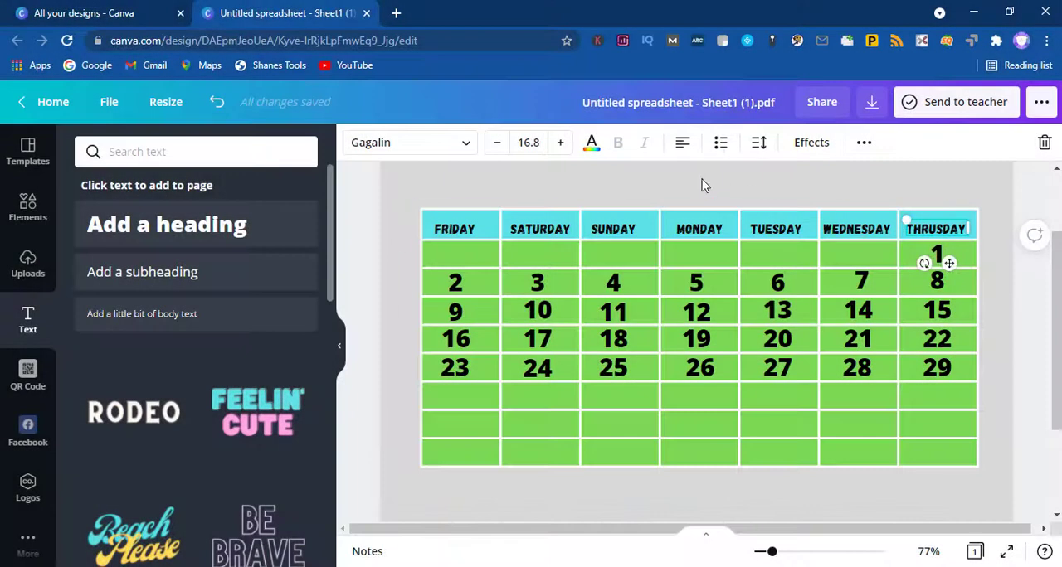
Step: Try the Shadow, Lift and Hollow effects on the 29, then apply Glitch with the Curve shape
{"action": "left_click", "coordinate": [606, 407]}
{"action": "left_click", "coordinate": [940, 369]}
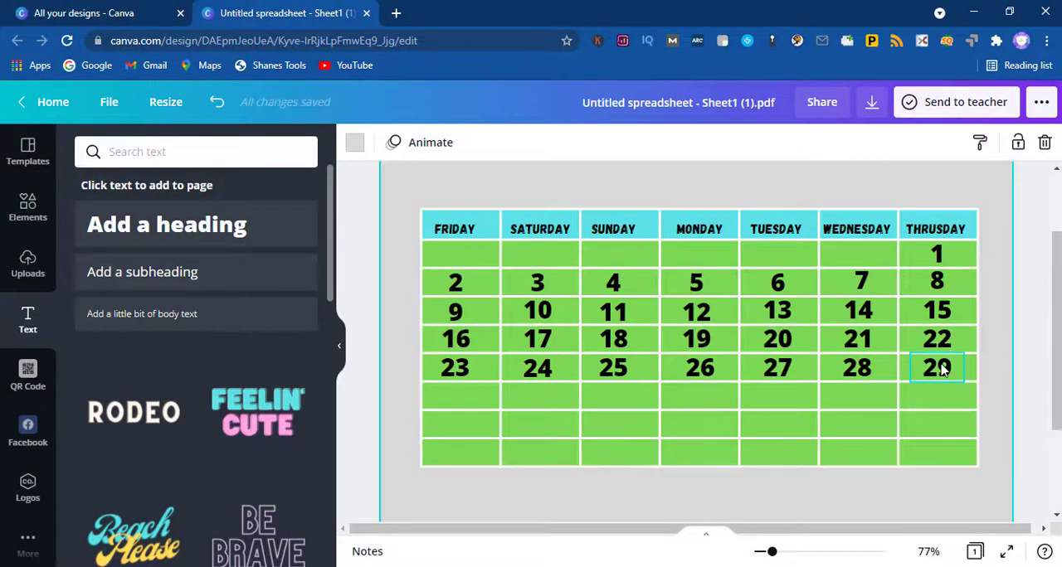
{"action": "left_click", "coordinate": [811, 142]}
{"action": "left_click", "coordinate": [188, 274]}
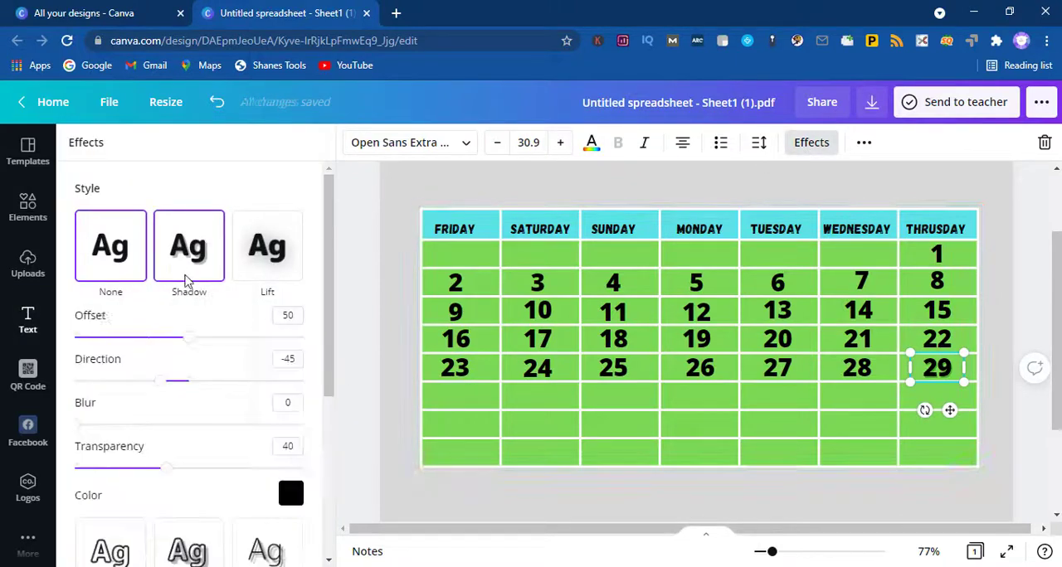
{"action": "left_click", "coordinate": [257, 265]}
{"action": "left_click", "coordinate": [119, 415]}
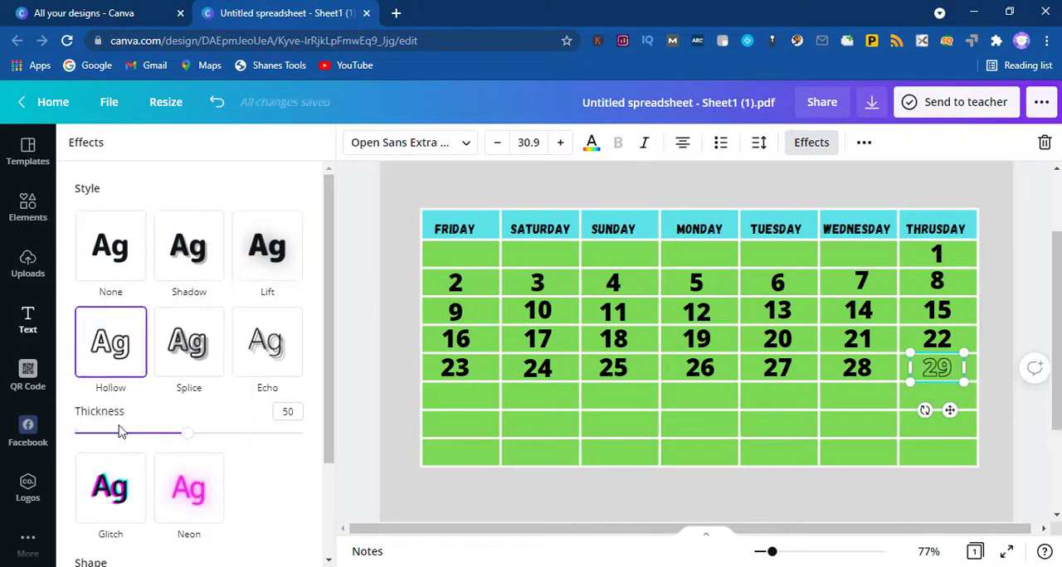
{"action": "left_click", "coordinate": [124, 481]}
{"action": "scroll", "coordinate": [245, 460], "scroll_direction": "down", "scroll_amount": 3}
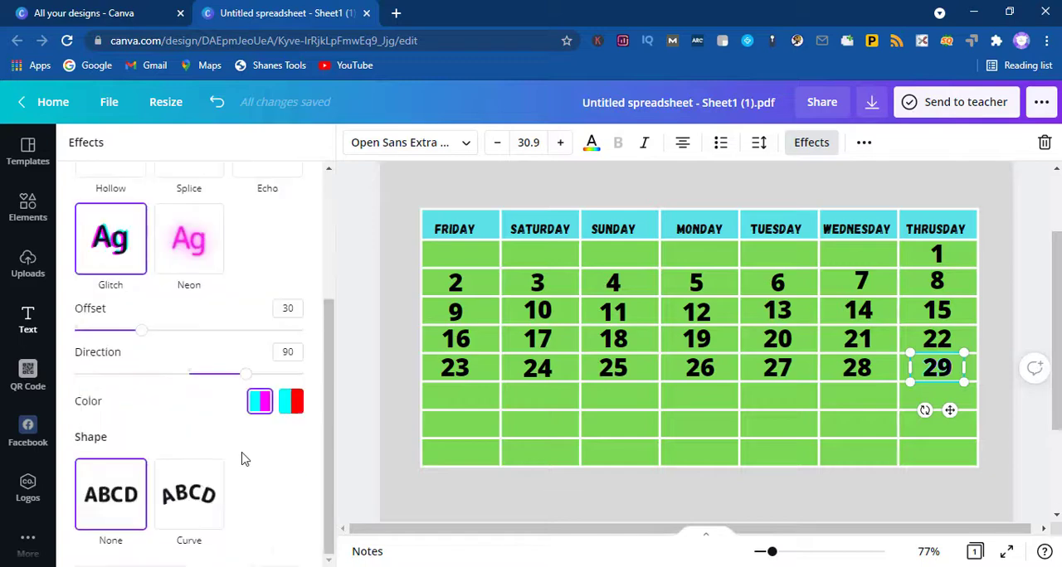
{"action": "left_click", "coordinate": [203, 480]}
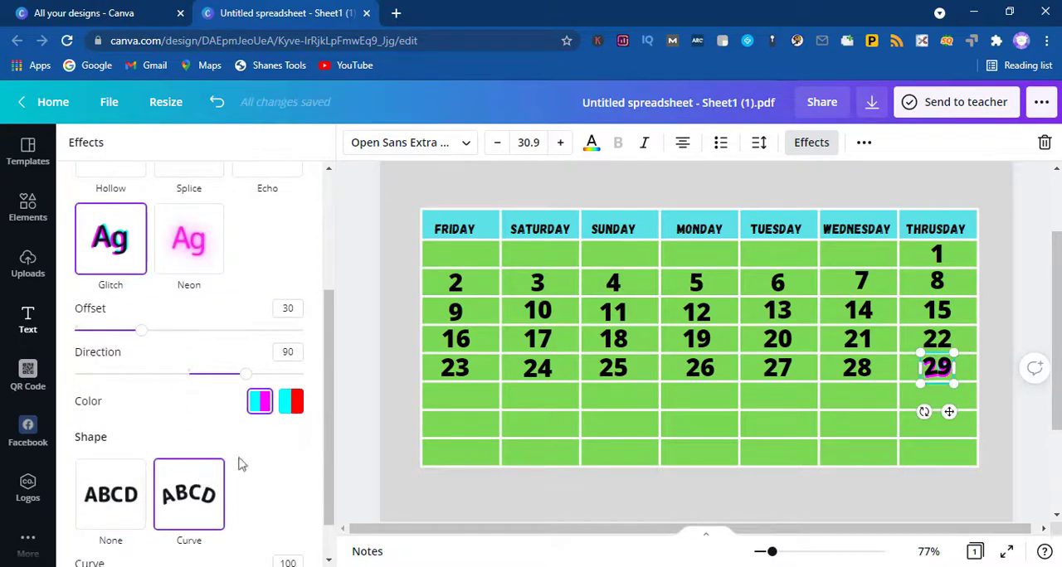
Step: Try the Tumble animation on the calendar table, then apply the Bounce text animation to the 29
{"action": "scroll", "coordinate": [350, 417], "scroll_direction": "down", "scroll_amount": 3}
{"action": "left_click", "coordinate": [651, 304]}
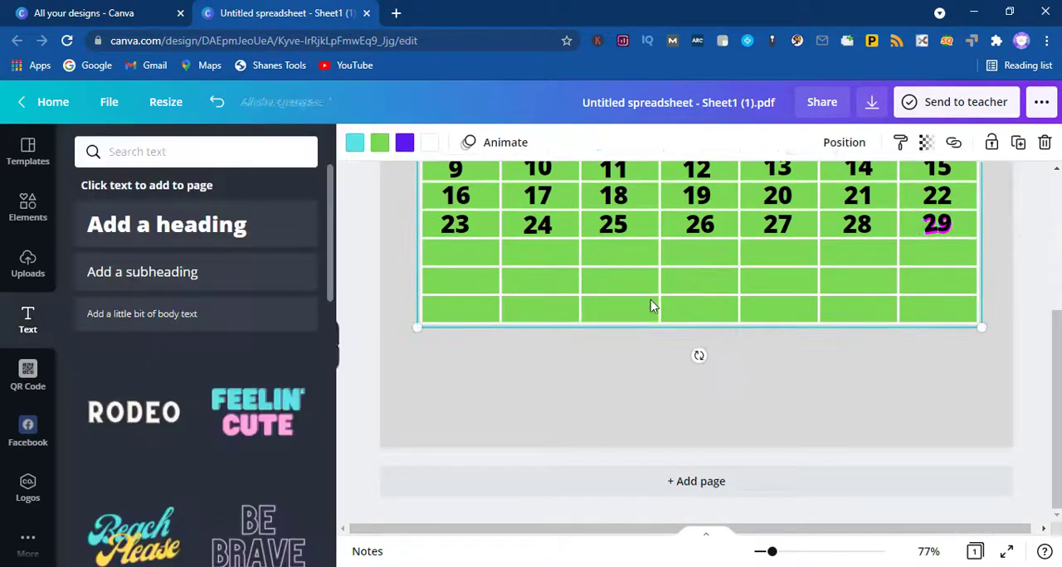
{"action": "scroll", "coordinate": [652, 304], "scroll_direction": "up", "scroll_amount": 2}
{"action": "left_click", "coordinate": [503, 142]}
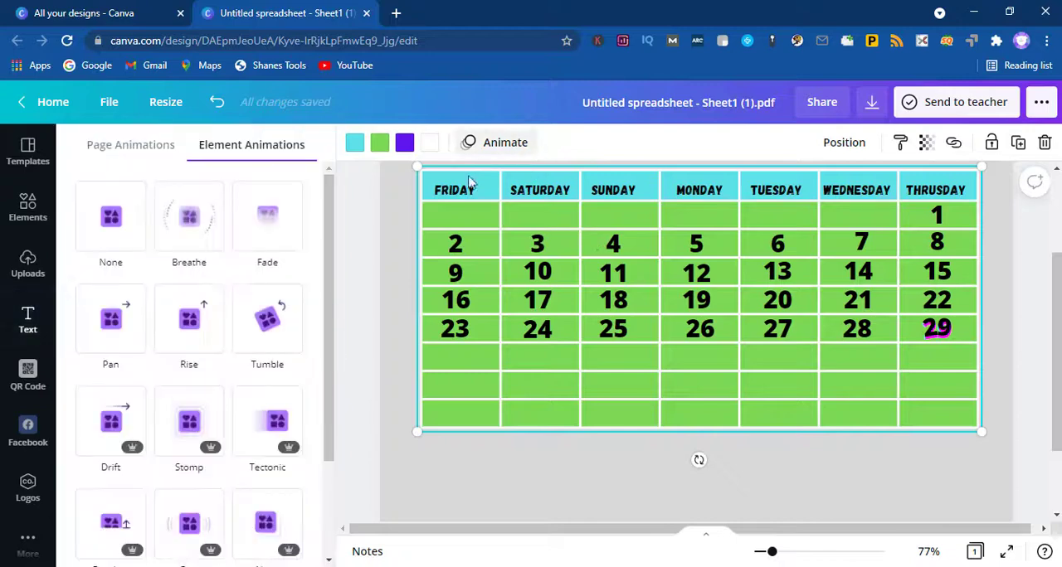
{"action": "left_click", "coordinate": [271, 327]}
{"action": "left_click", "coordinate": [937, 330]}
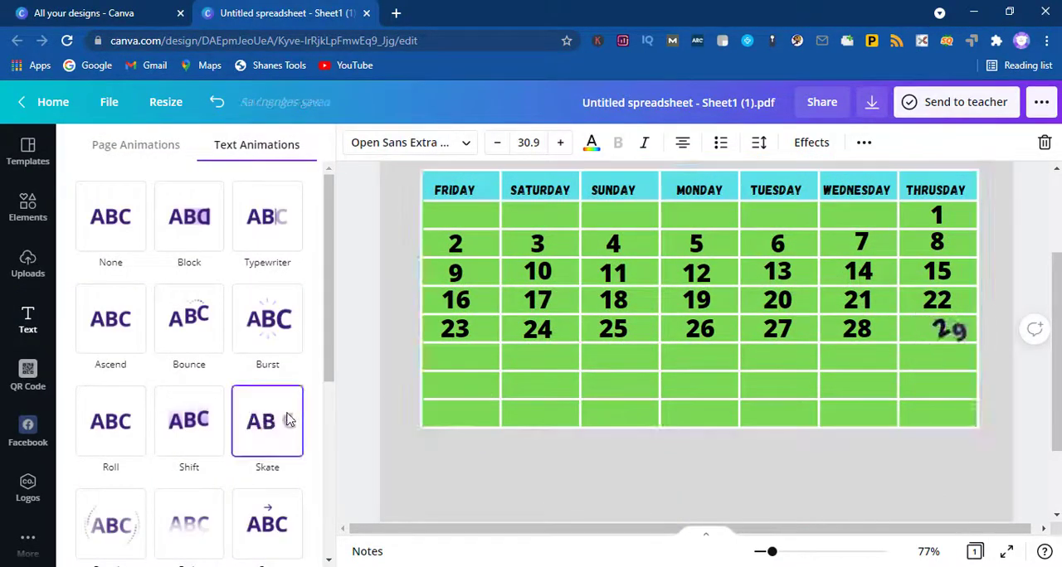
{"action": "left_click", "coordinate": [178, 329]}
{"action": "left_click", "coordinate": [591, 369]}
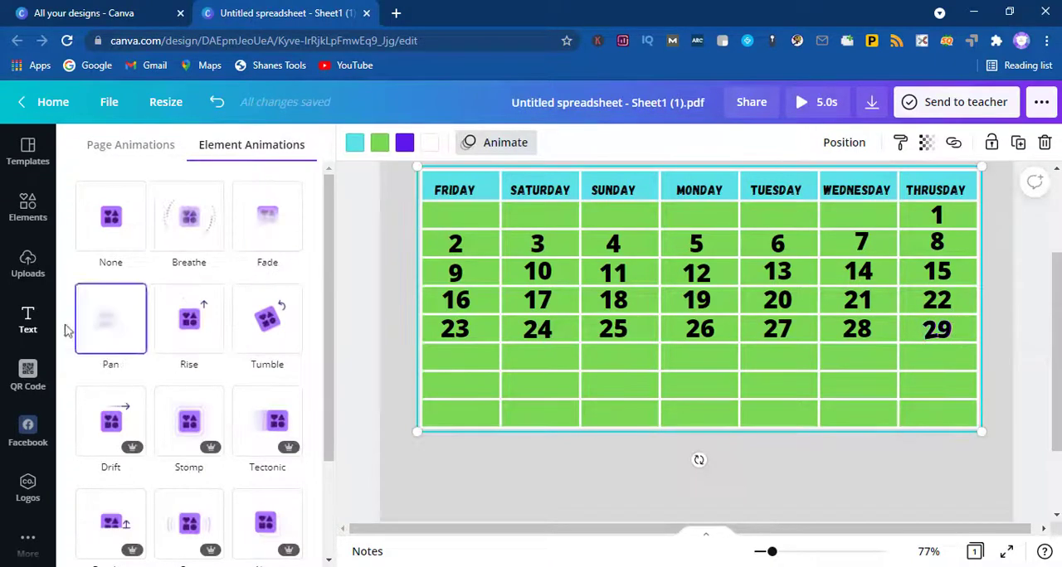
Step: Add a heading reading "Happy Leap Year" below the calendar table
{"action": "left_click", "coordinate": [27, 320]}
{"action": "left_click", "coordinate": [225, 230]}
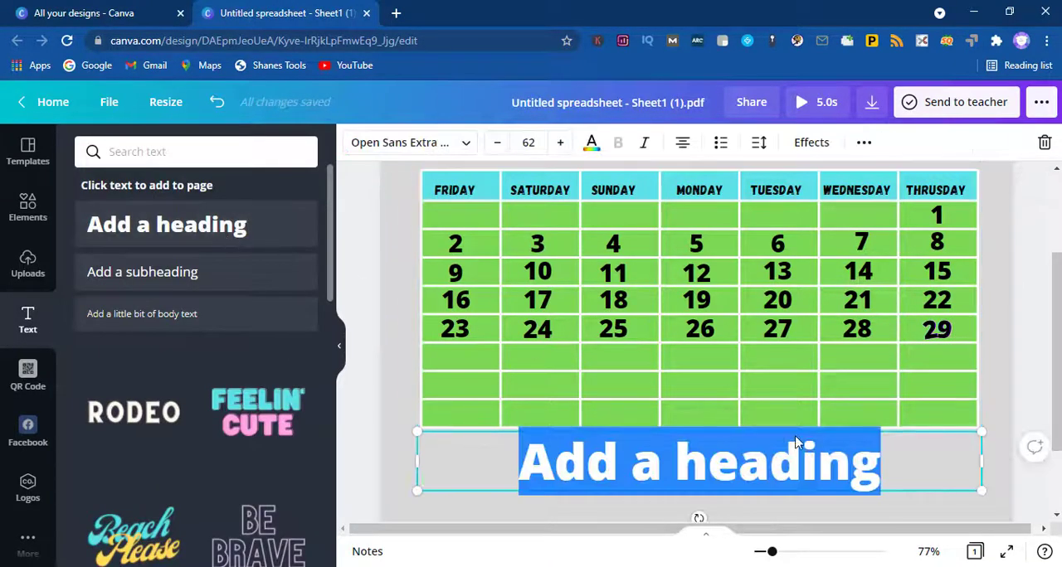
{"action": "type", "text": "L"}
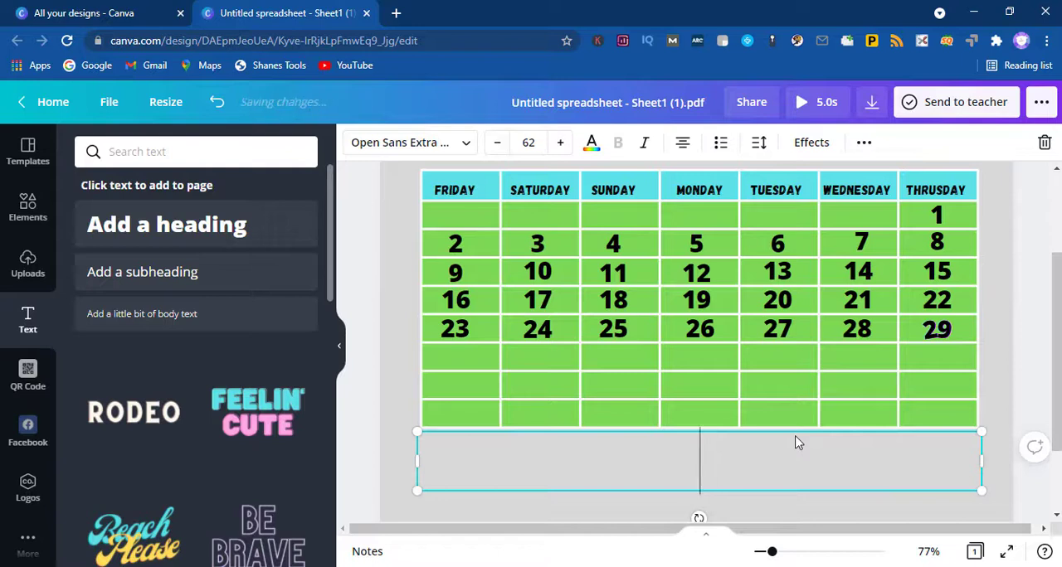
{"action": "type", "text": "appy L"}
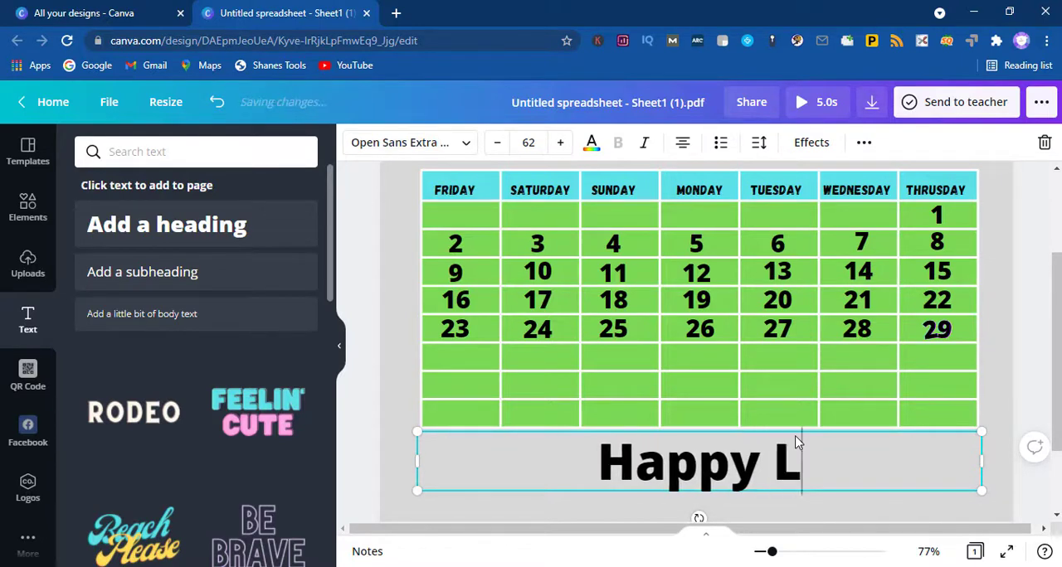
{"action": "type", "text": "eap Year"}
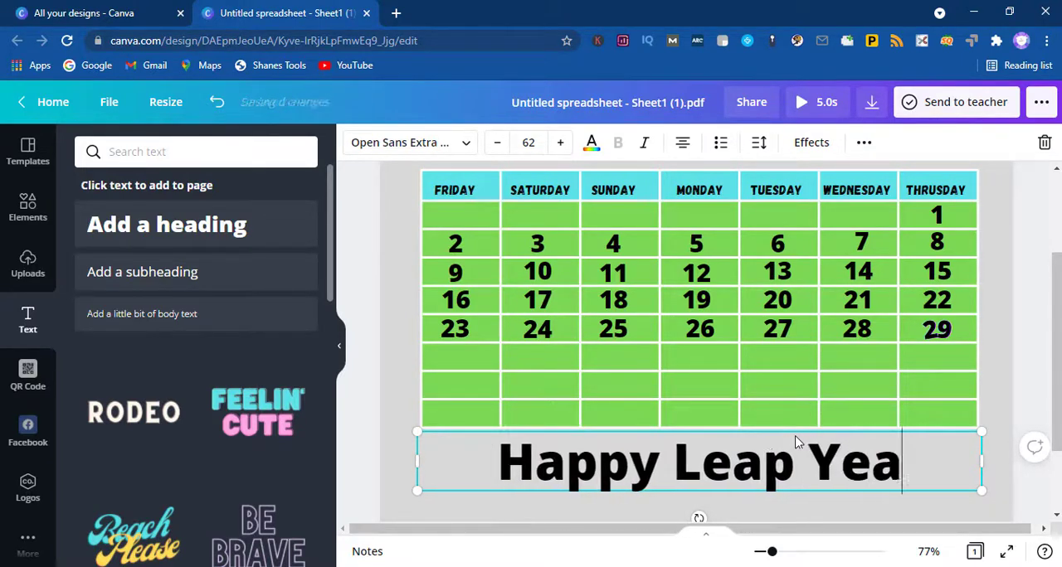
{"action": "left_click", "coordinate": [803, 515]}
{"action": "left_click", "coordinate": [738, 485]}
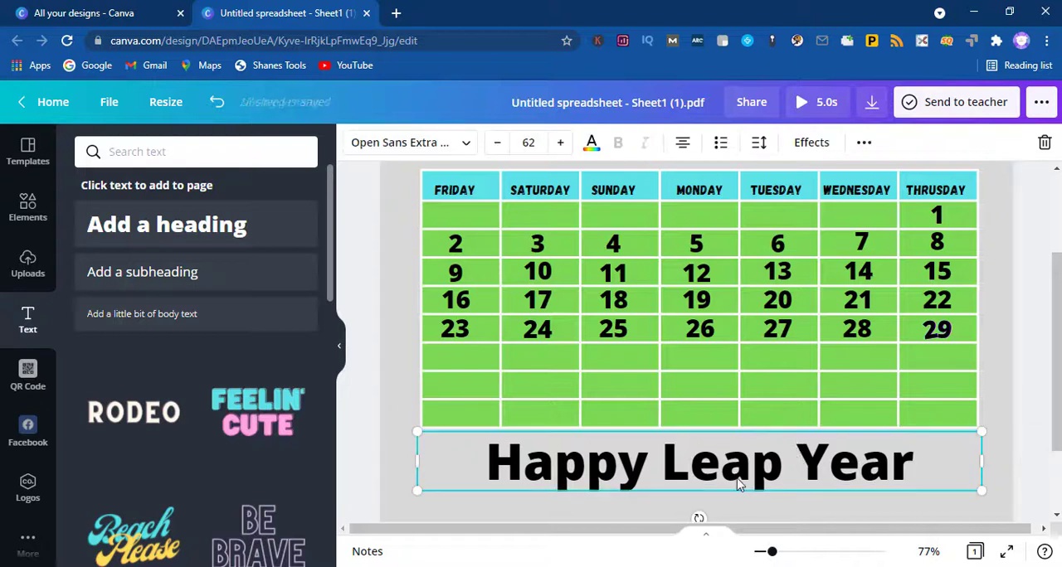
Step: Change the Happy Leap Year heading's font to Fiona and move it over the table's empty lower rows
{"action": "double_click", "coordinate": [703, 481]}
{"action": "left_click", "coordinate": [426, 143]}
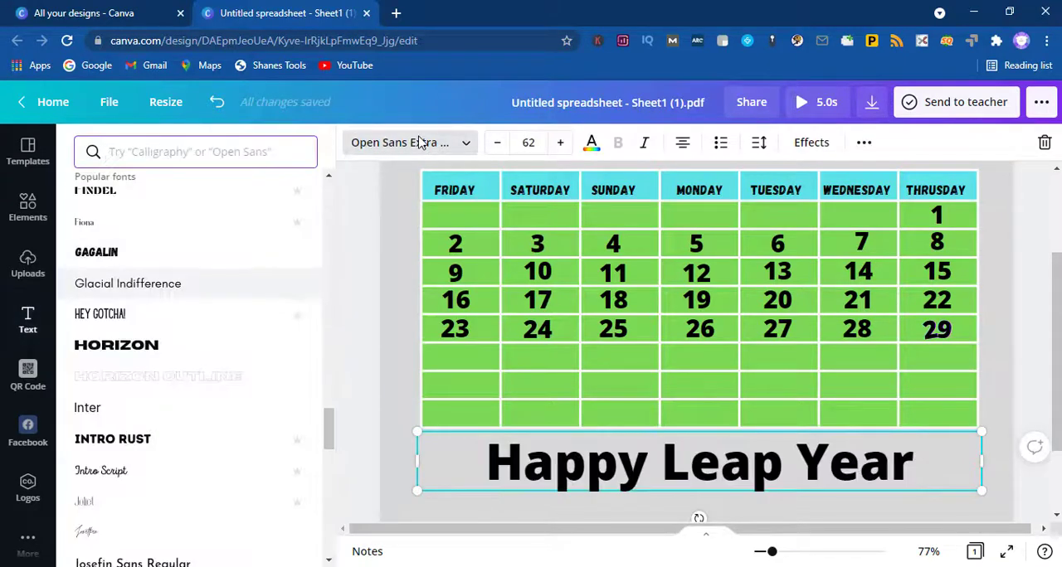
{"action": "left_click", "coordinate": [139, 219]}
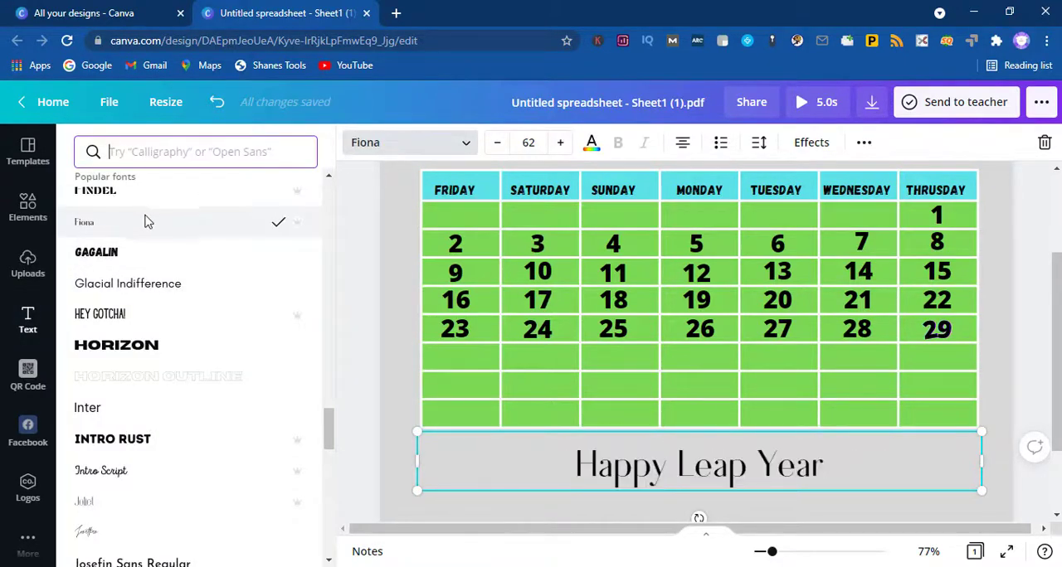
{"action": "left_click", "coordinate": [660, 471]}
{"action": "left_click", "coordinate": [603, 410]}
{"action": "left_click", "coordinate": [668, 480]}
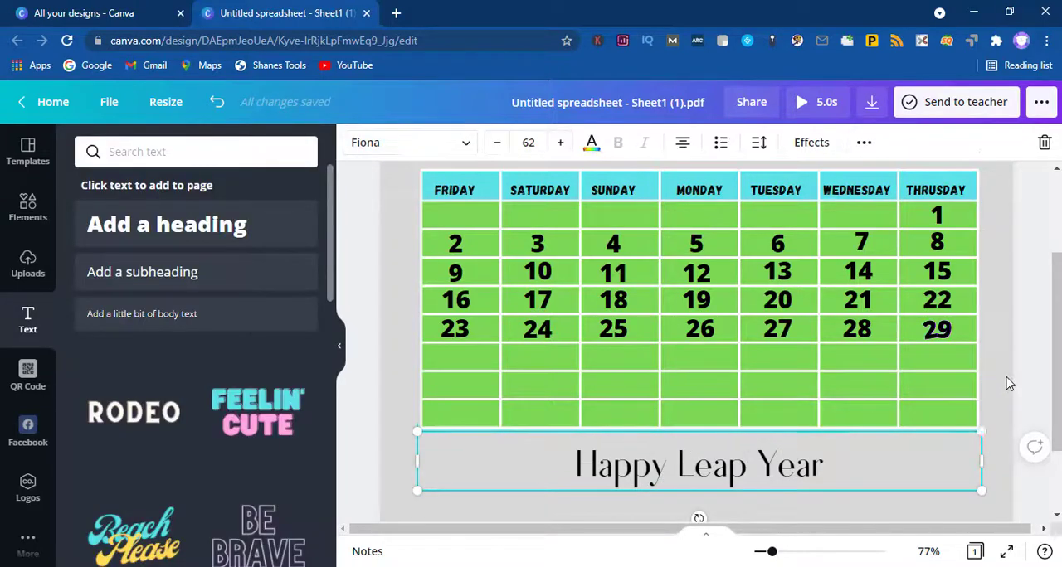
{"action": "left_click_drag", "start_coordinate": [754, 472], "coordinate": [682, 397]}
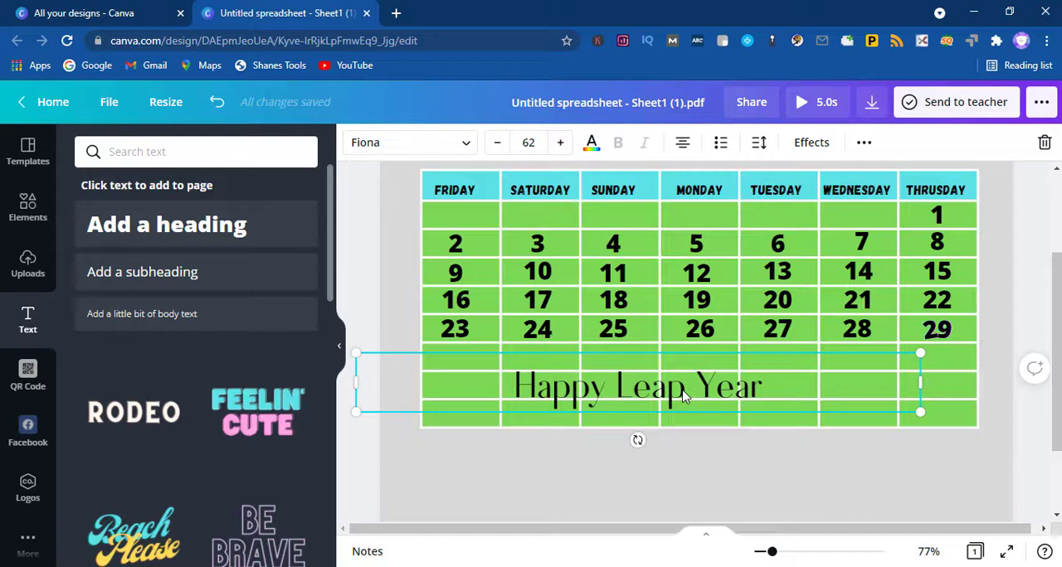
Step: Try white and purple as the Happy Leap Year text colour, then set it back to black
{"action": "left_click", "coordinate": [591, 142]}
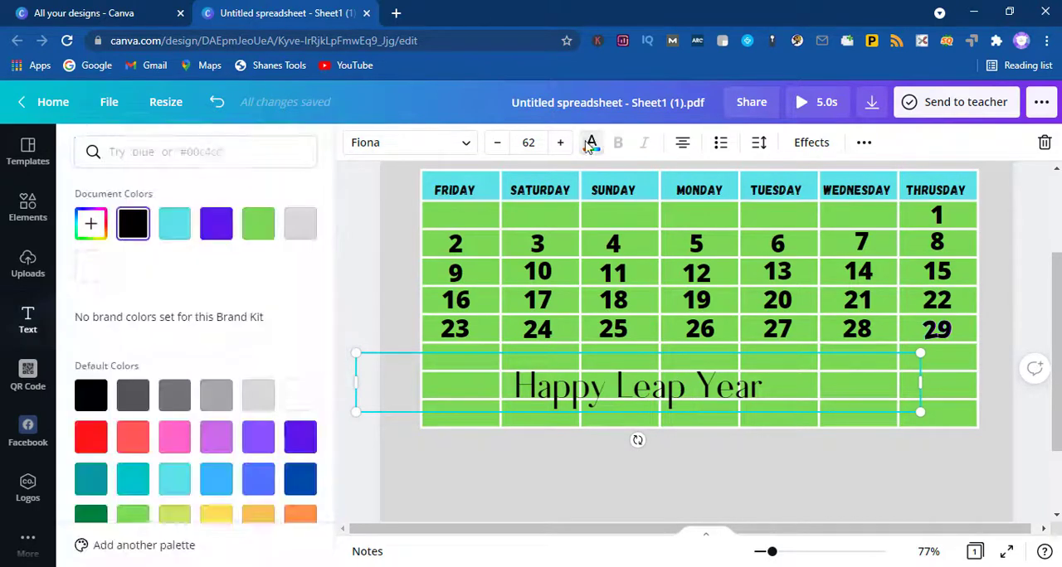
{"action": "left_click", "coordinate": [300, 396]}
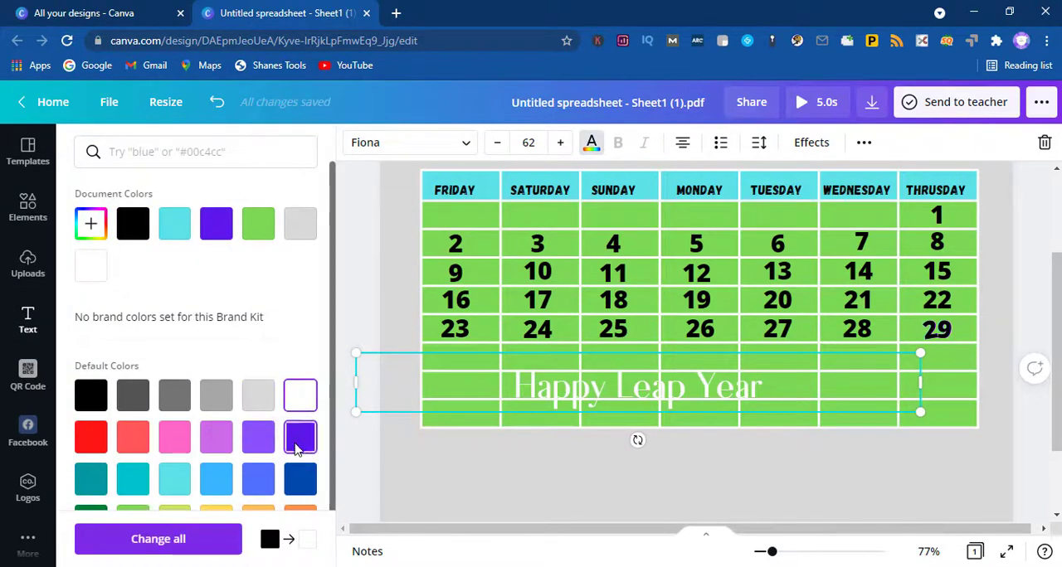
{"action": "left_click", "coordinate": [90, 395]}
{"action": "left_click", "coordinate": [301, 442]}
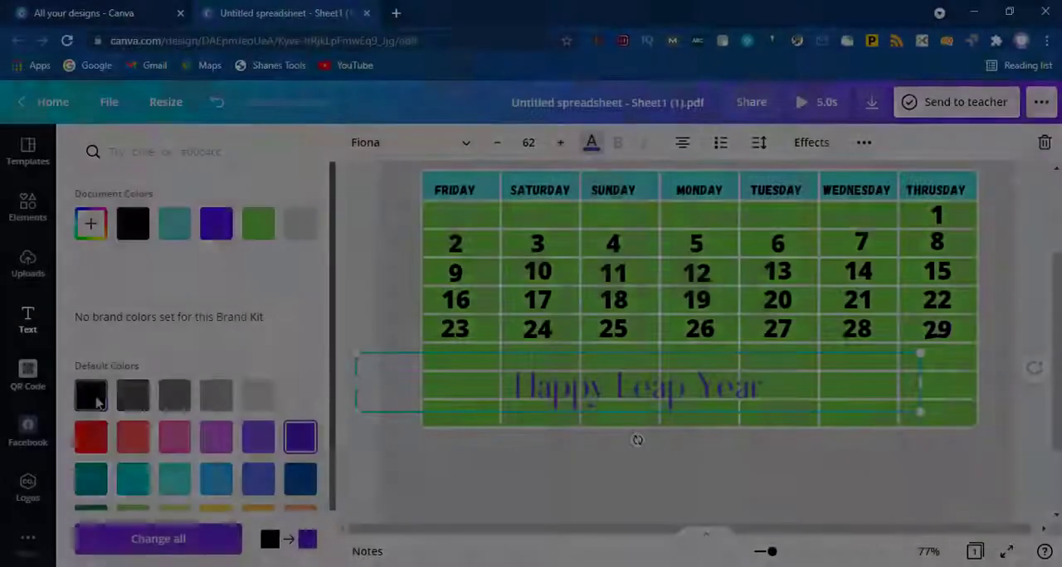
{"action": "left_click", "coordinate": [95, 401]}
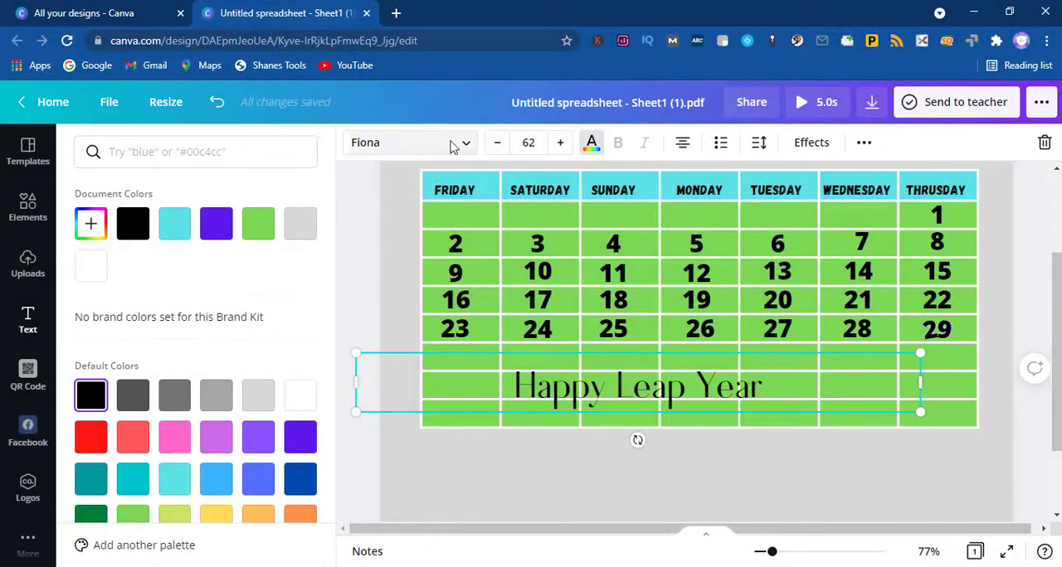
Step: Try Horizon on the Happy Leap Year heading, settle on Gagalin, and narrow and reposition its box from the Friday to the Wednesday column
{"action": "left_click", "coordinate": [409, 142]}
{"action": "left_click", "coordinate": [154, 375]}
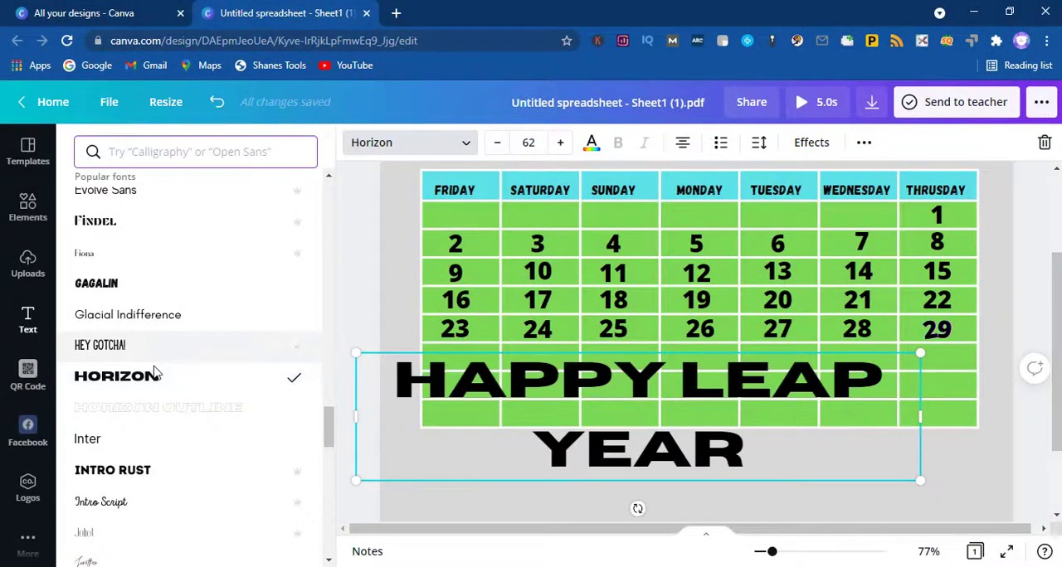
{"action": "left_click", "coordinate": [144, 288]}
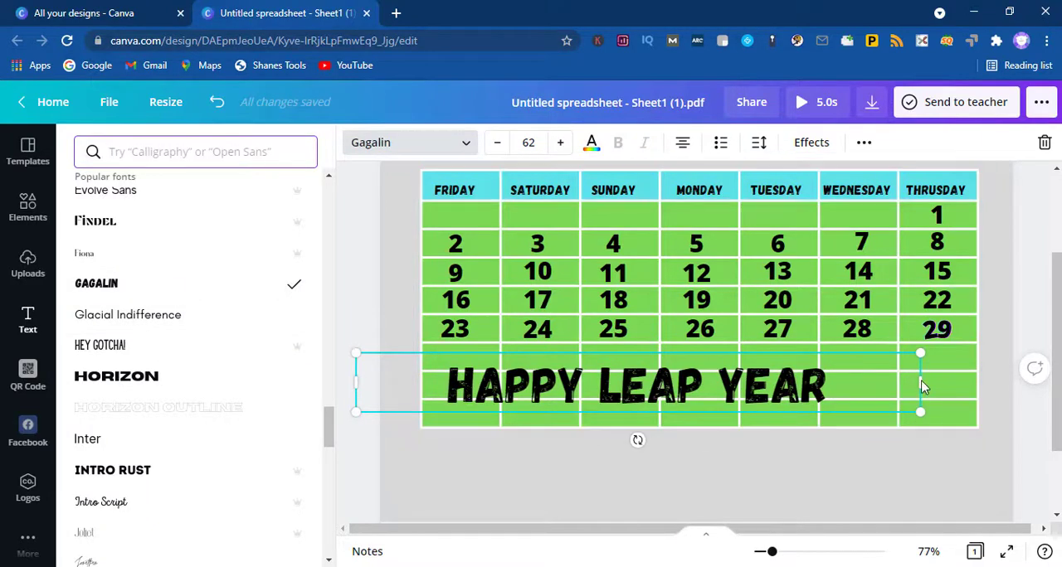
{"action": "left_click_drag", "start_coordinate": [923, 386], "coordinate": [759, 388]}
{"action": "left_click_drag", "start_coordinate": [552, 398], "coordinate": [622, 389]}
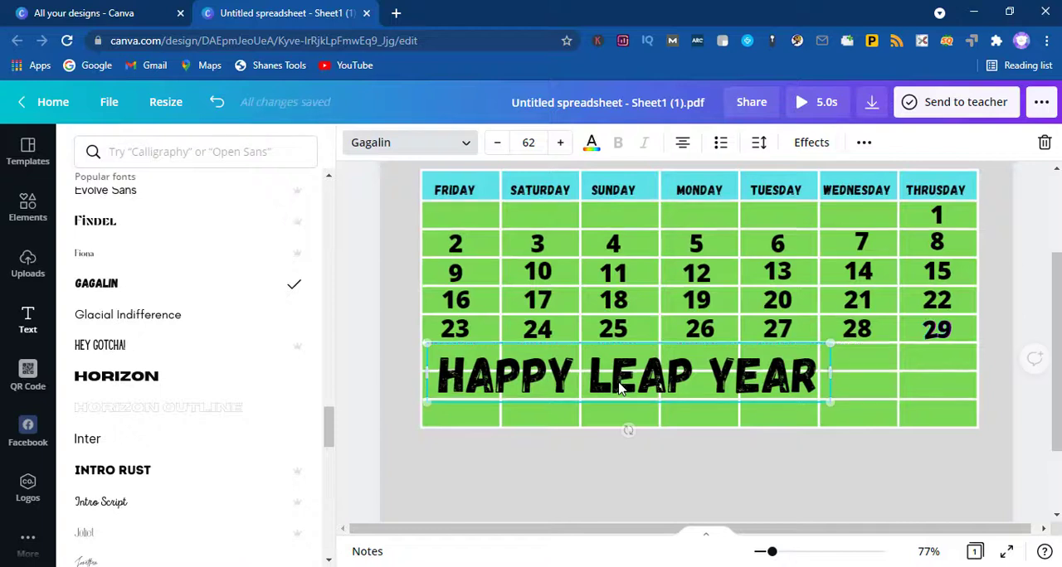
Step: Add a second heading reading "2022" below the table and set its font to Gagalin
{"action": "left_click", "coordinate": [889, 380]}
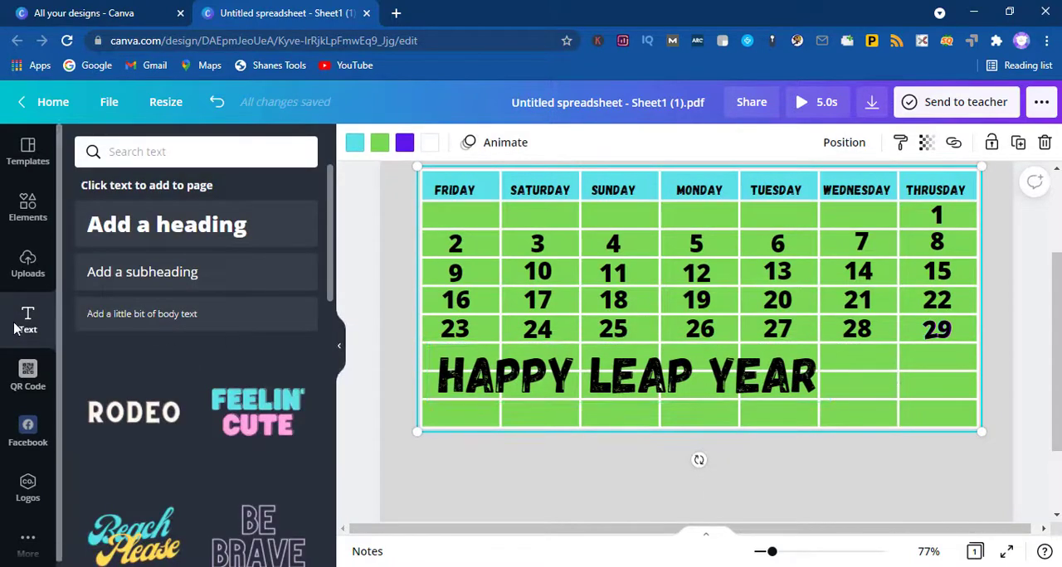
{"action": "left_click", "coordinate": [161, 237]}
{"action": "type", "text": "2"}
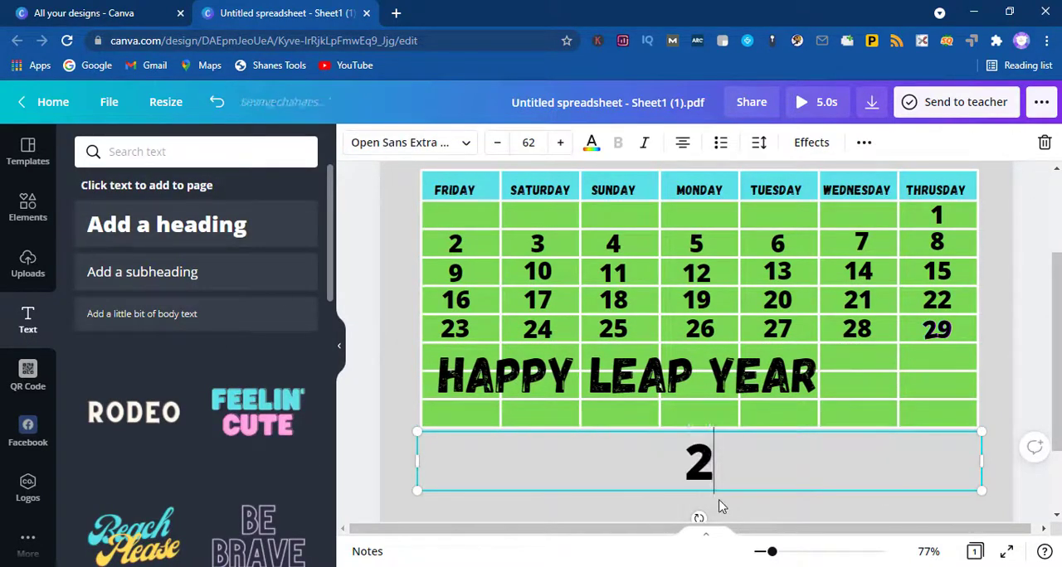
{"action": "type", "text": "021"}
{"action": "key", "text": "BackSpace"}
{"action": "type", "text": "2"}
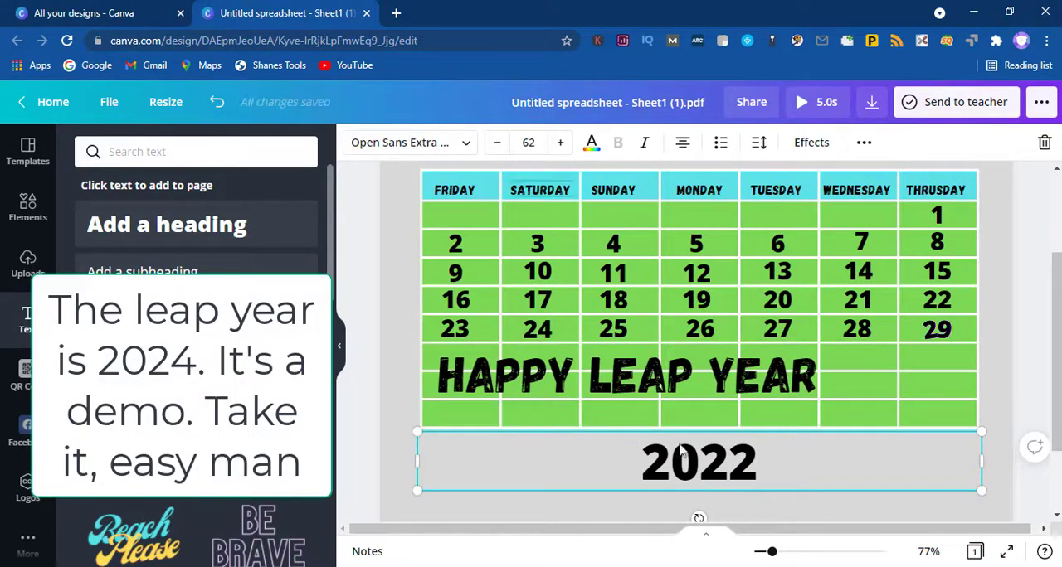
{"action": "left_click", "coordinate": [461, 152]}
{"action": "left_click", "coordinate": [232, 315]}
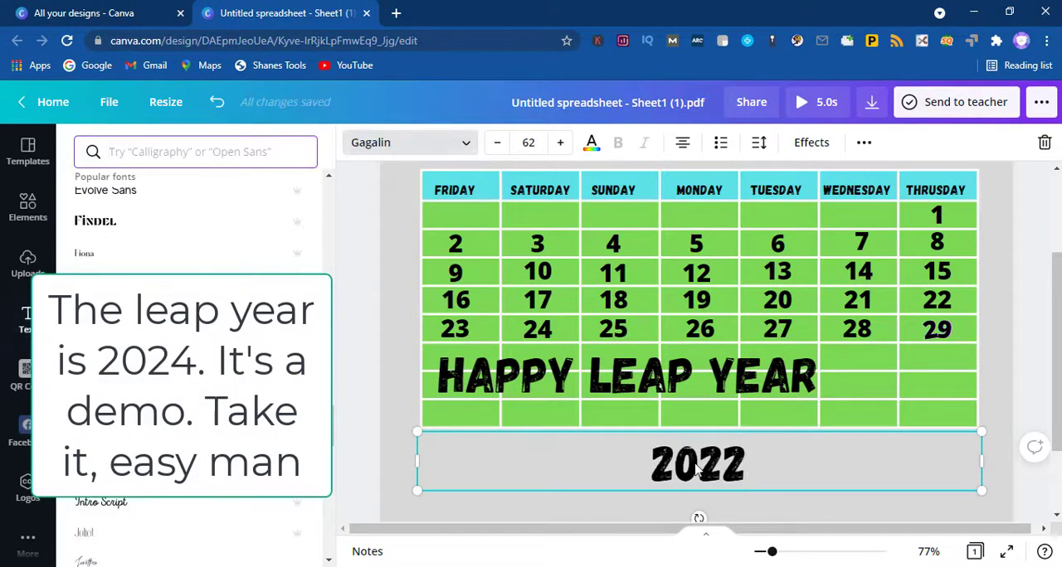
Step: Move the 2022 heading into the lower rows, directly after Happy Leap Year on the same line
{"action": "left_click", "coordinate": [707, 488]}
{"action": "left_click_drag", "start_coordinate": [708, 487], "coordinate": [765, 476]}
{"action": "left_click", "coordinate": [819, 508]}
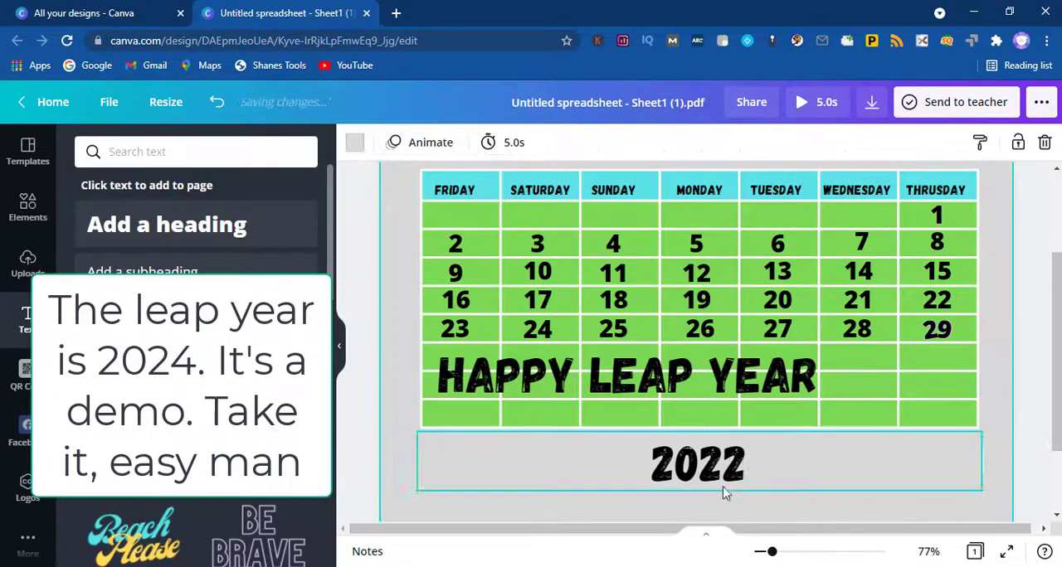
{"action": "left_click_drag", "start_coordinate": [697, 481], "coordinate": [884, 398]}
{"action": "left_click", "coordinate": [767, 488]}
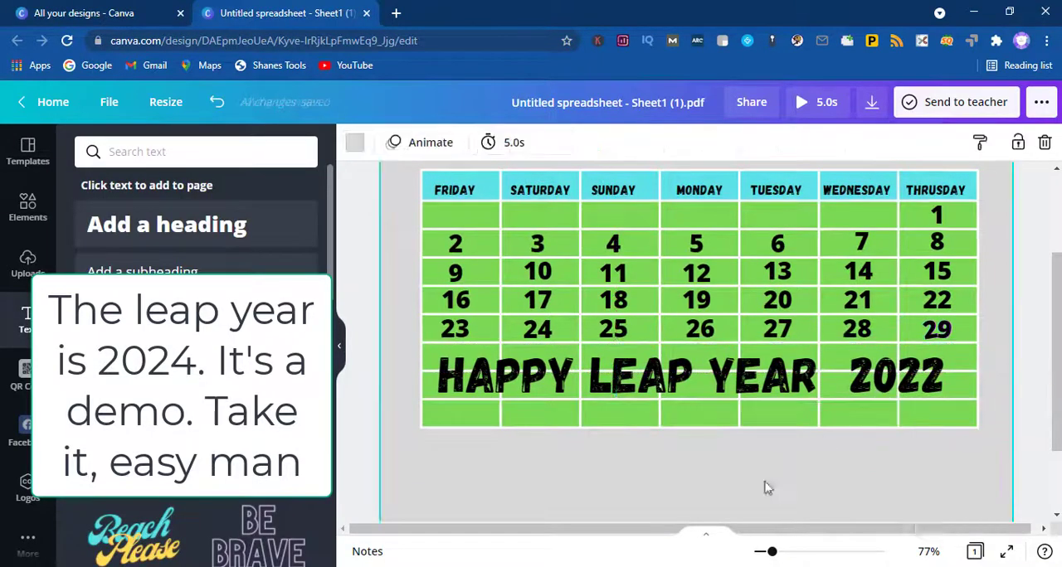
Step: Add a heading reading "February 2022" and place it centred just above the weekday row
{"action": "scroll", "coordinate": [705, 498], "scroll_direction": "up", "scroll_amount": 2}
{"action": "scroll", "coordinate": [724, 488], "scroll_direction": "down", "scroll_amount": 1}
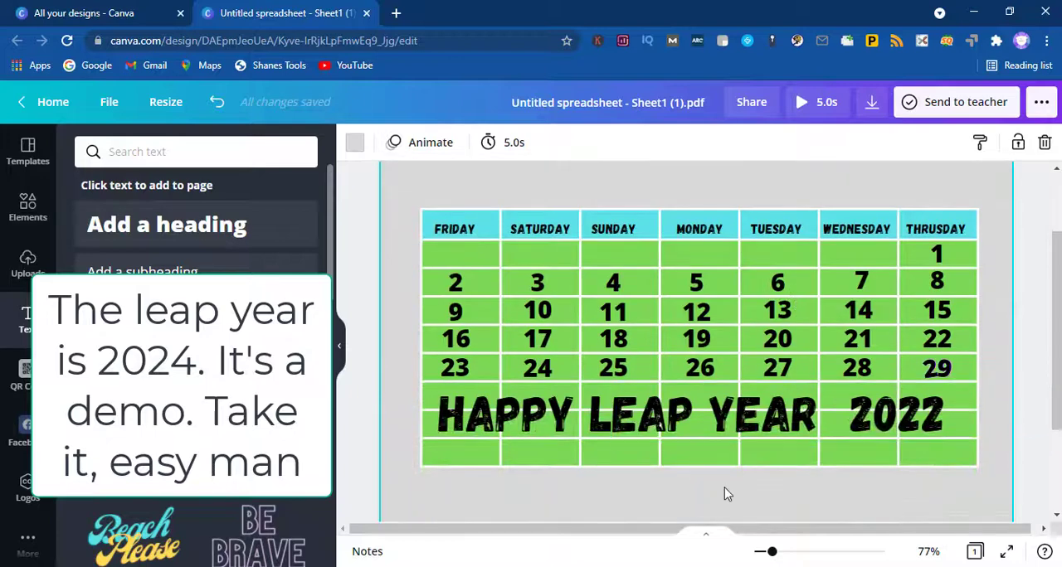
{"action": "scroll", "coordinate": [618, 208], "scroll_direction": "up", "scroll_amount": 2}
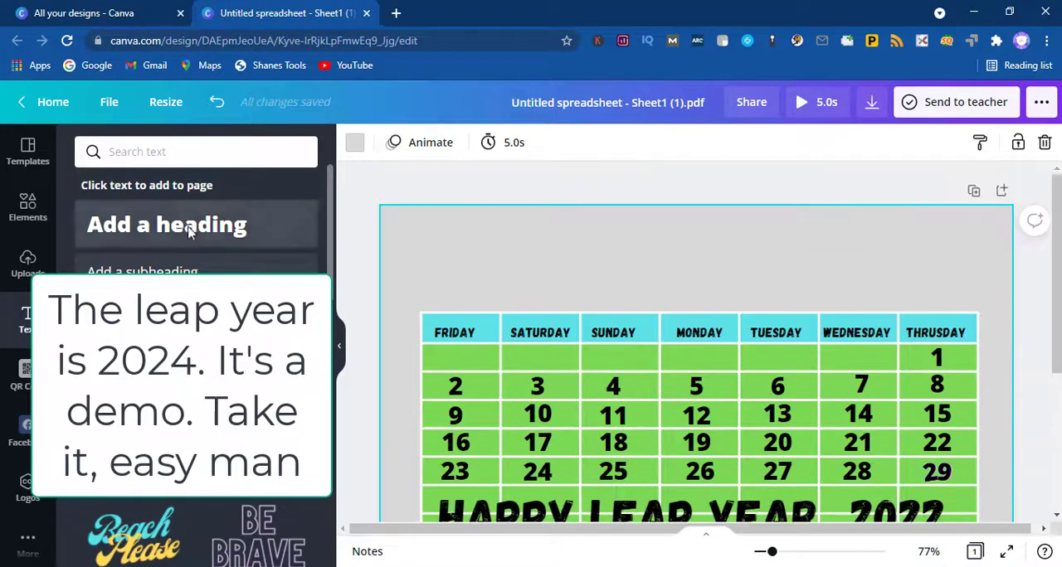
{"action": "left_click", "coordinate": [190, 226]}
{"action": "left_click", "coordinate": [668, 271]}
{"action": "double_click", "coordinate": [666, 334]}
{"action": "left_click", "coordinate": [652, 296]}
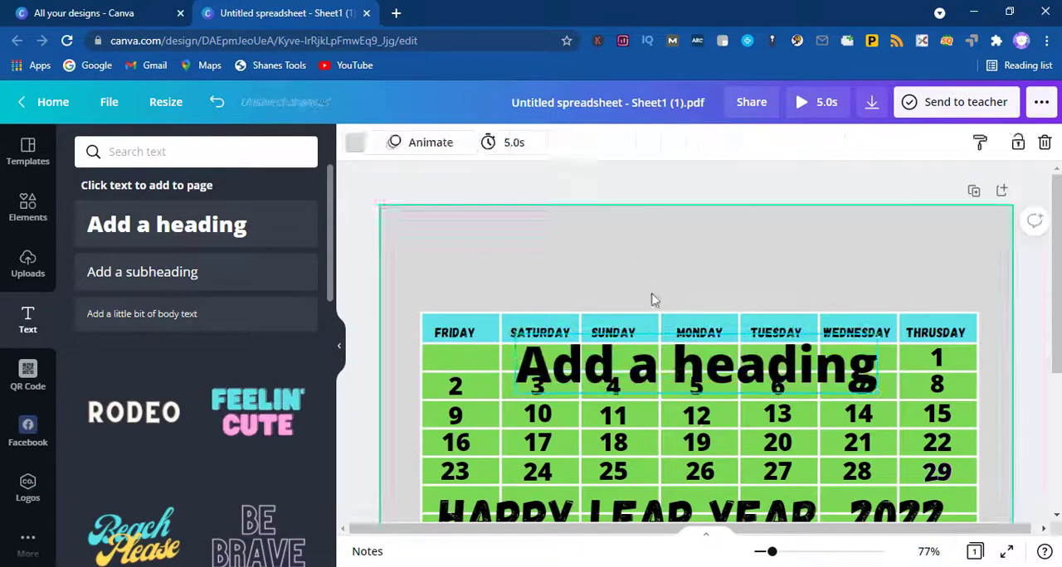
{"action": "left_click", "coordinate": [680, 365]}
{"action": "left_click_drag", "start_coordinate": [680, 365], "coordinate": [676, 287]}
{"action": "left_click", "coordinate": [676, 286]}
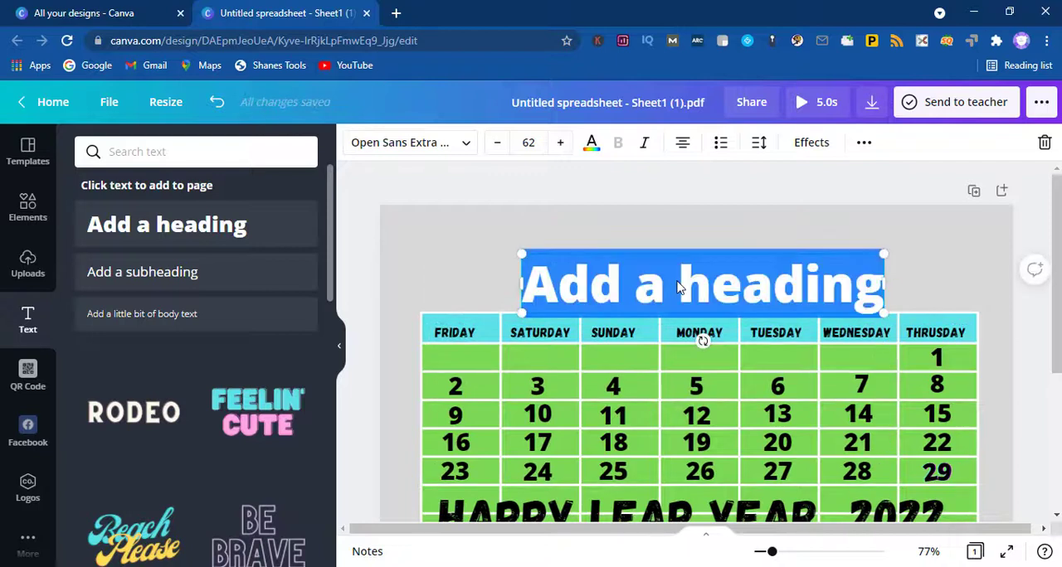
{"action": "type", "text": "Februa"}
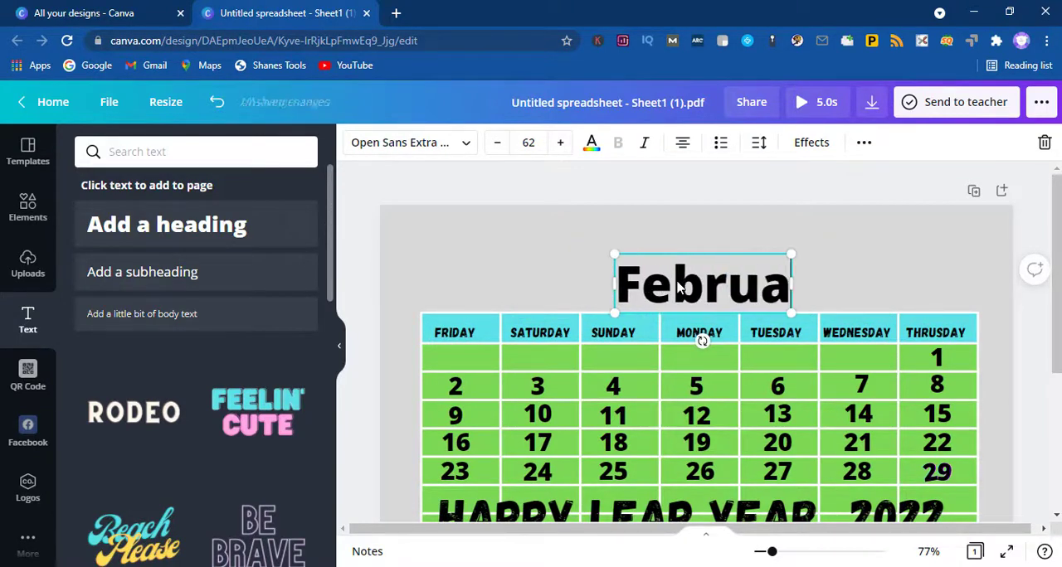
{"action": "type", "text": "ry 2022"}
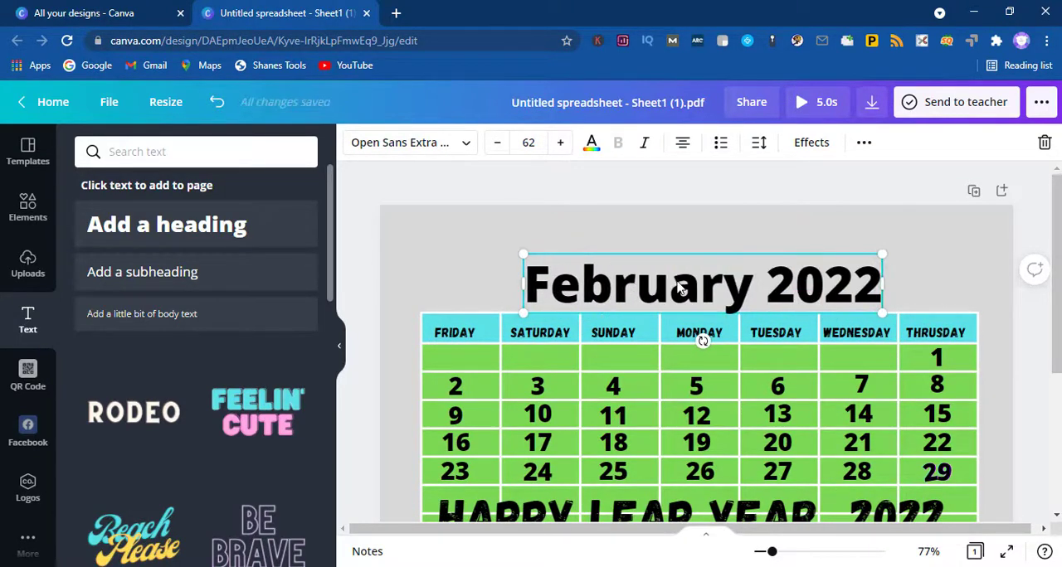
Step: Try Fiona, Gagalin and Kare on the February 2022 heading, then choose League Spartan
{"action": "left_click", "coordinate": [398, 142]}
{"action": "left_click", "coordinate": [131, 262]}
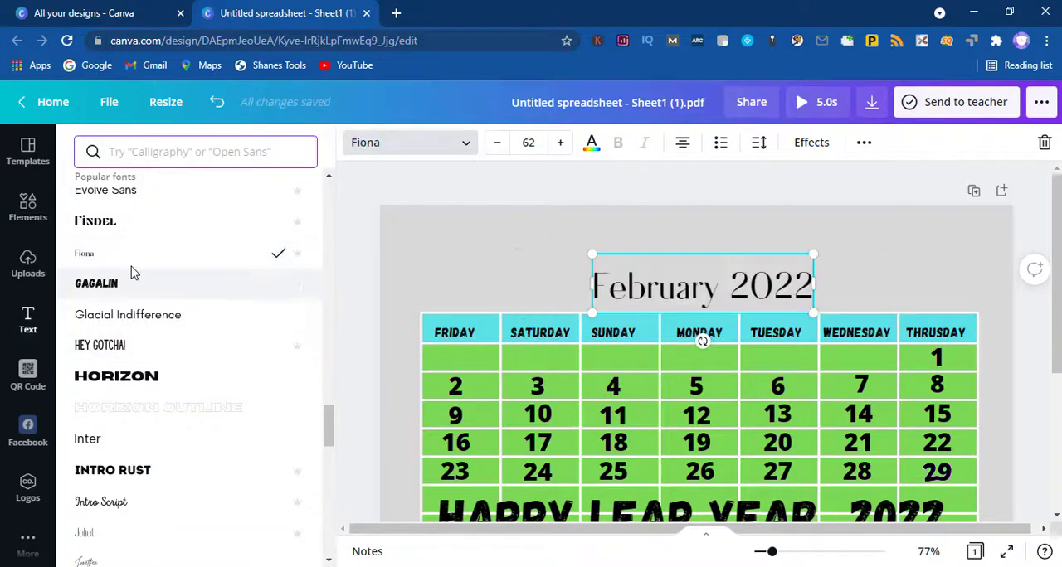
{"action": "left_click", "coordinate": [127, 284]}
{"action": "scroll", "coordinate": [132, 348], "scroll_direction": "down", "scroll_amount": 3}
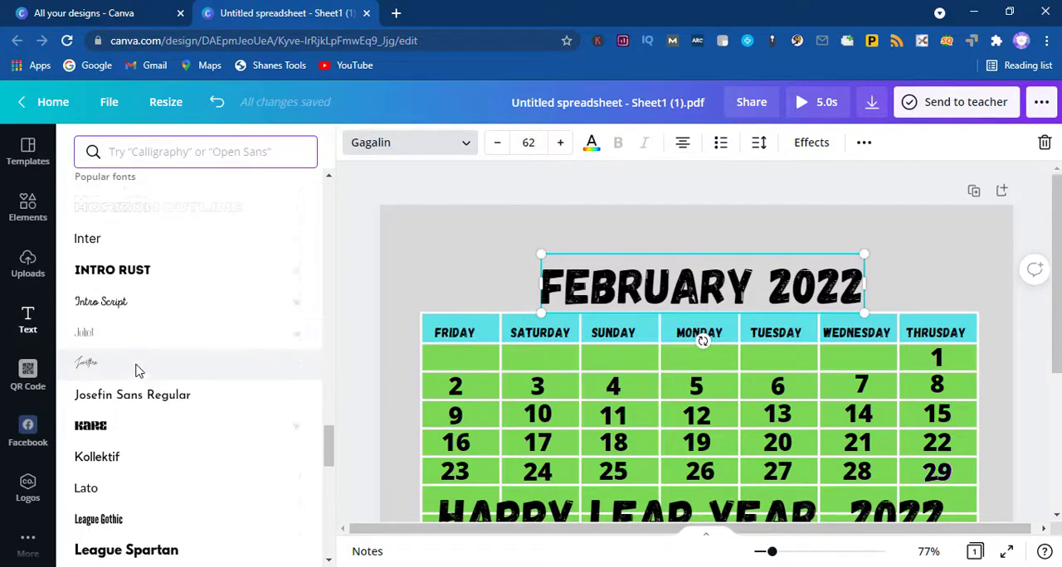
{"action": "left_click", "coordinate": [132, 418]}
{"action": "scroll", "coordinate": [158, 435], "scroll_direction": "down", "scroll_amount": 2}
{"action": "left_click", "coordinate": [169, 442]}
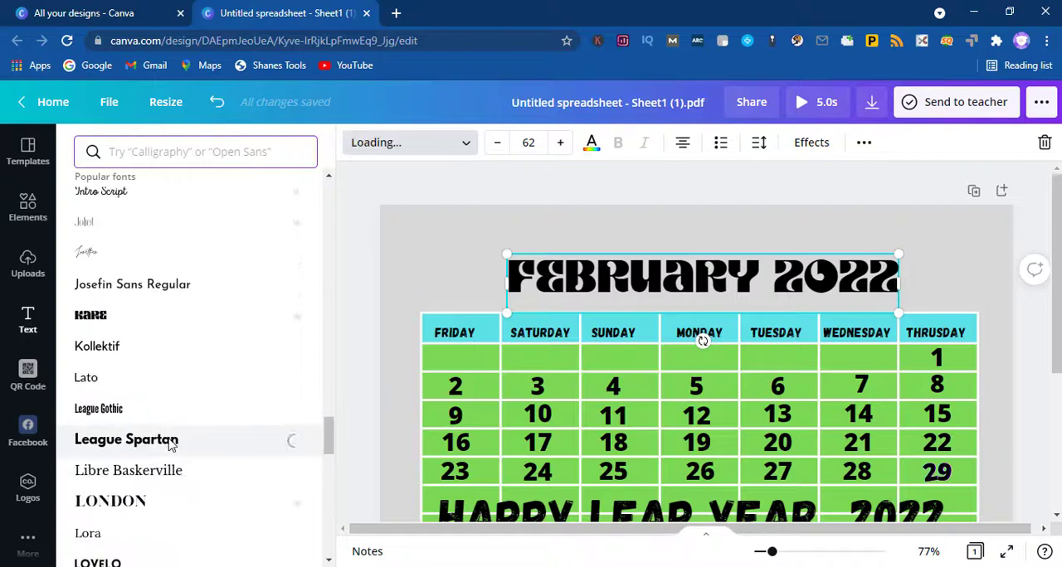
Step: Set the February 2022 heading's font to Norwester, then play the design preview and close it
{"action": "scroll", "coordinate": [147, 492], "scroll_direction": "down", "scroll_amount": 6}
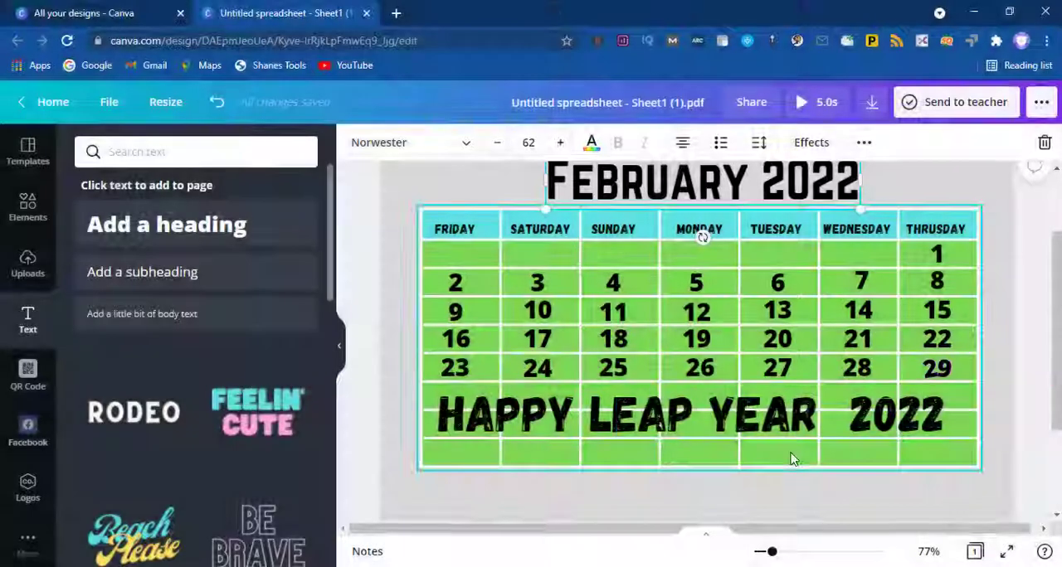
{"action": "left_click", "coordinate": [824, 498]}
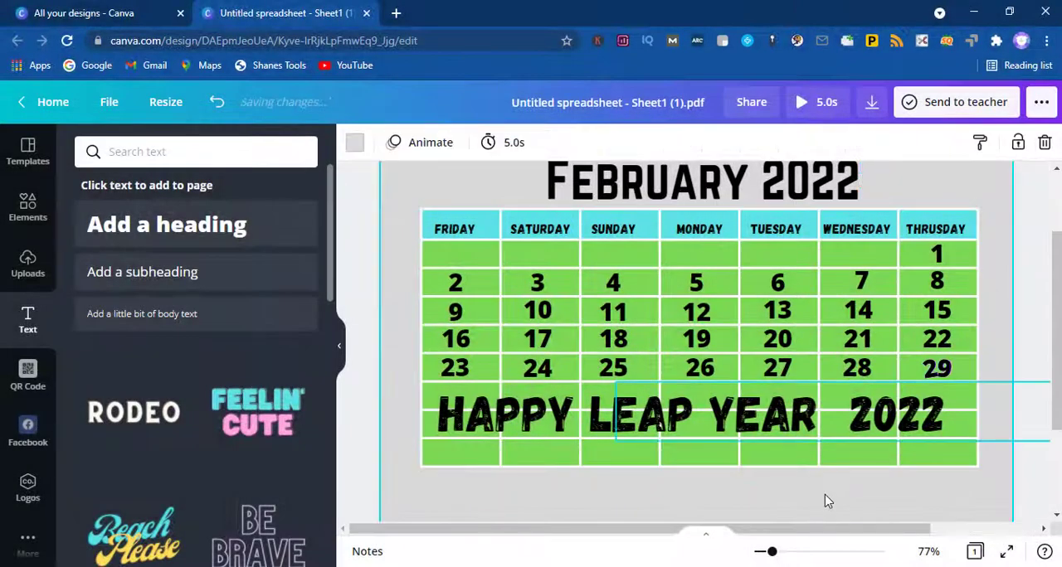
{"action": "left_click", "coordinate": [806, 103]}
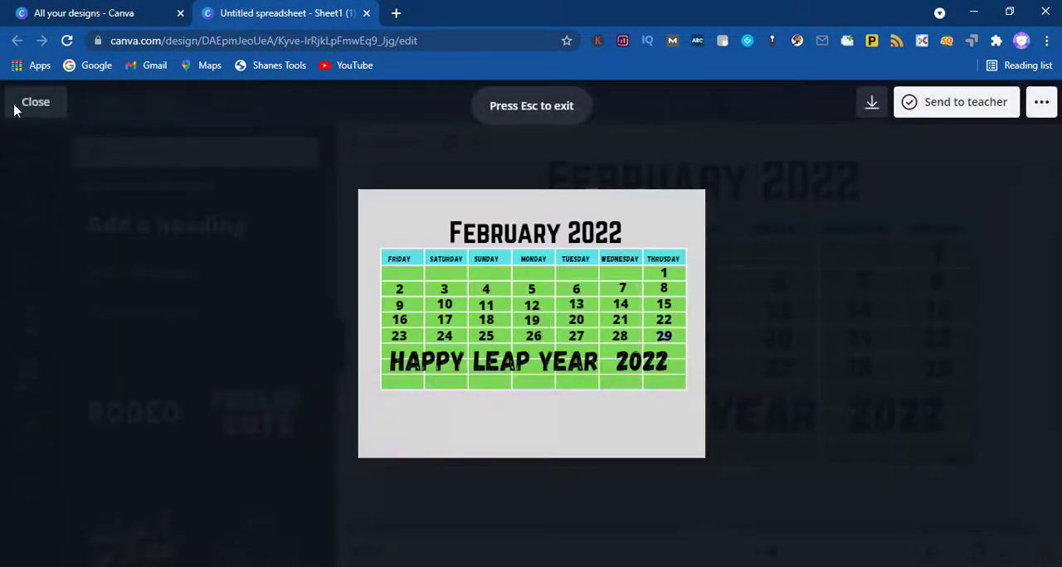
{"action": "left_click", "coordinate": [19, 105]}
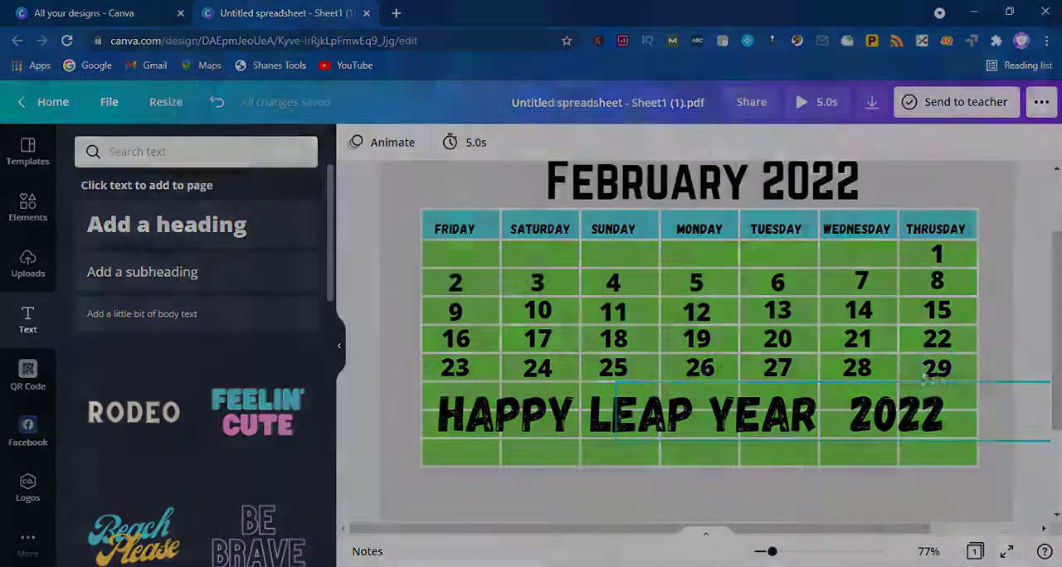
Step: Try the Stomp text animation on the date 29
{"action": "left_click", "coordinate": [929, 373]}
{"action": "left_click", "coordinate": [861, 145]}
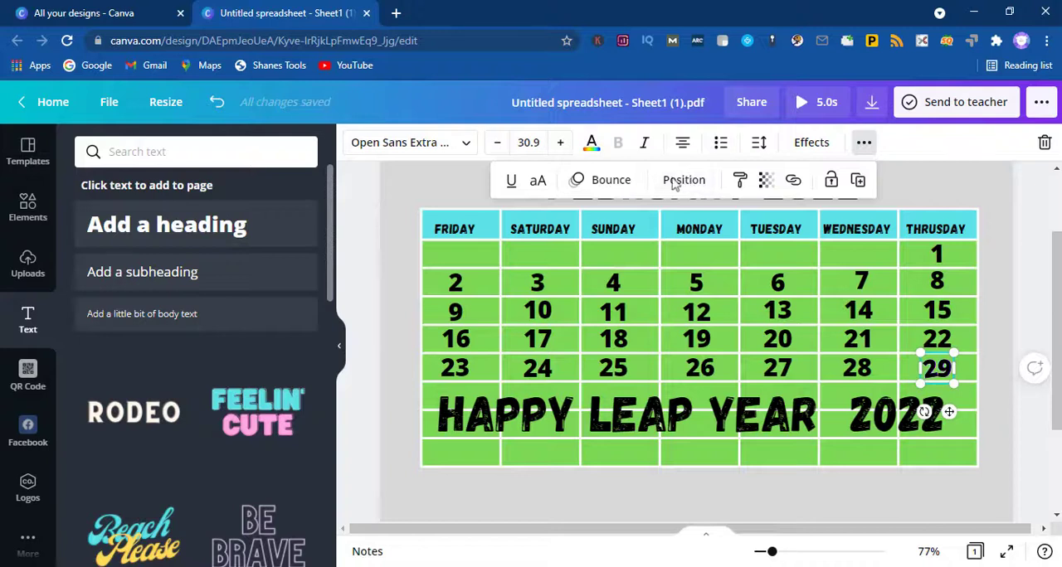
{"action": "left_click", "coordinate": [610, 180]}
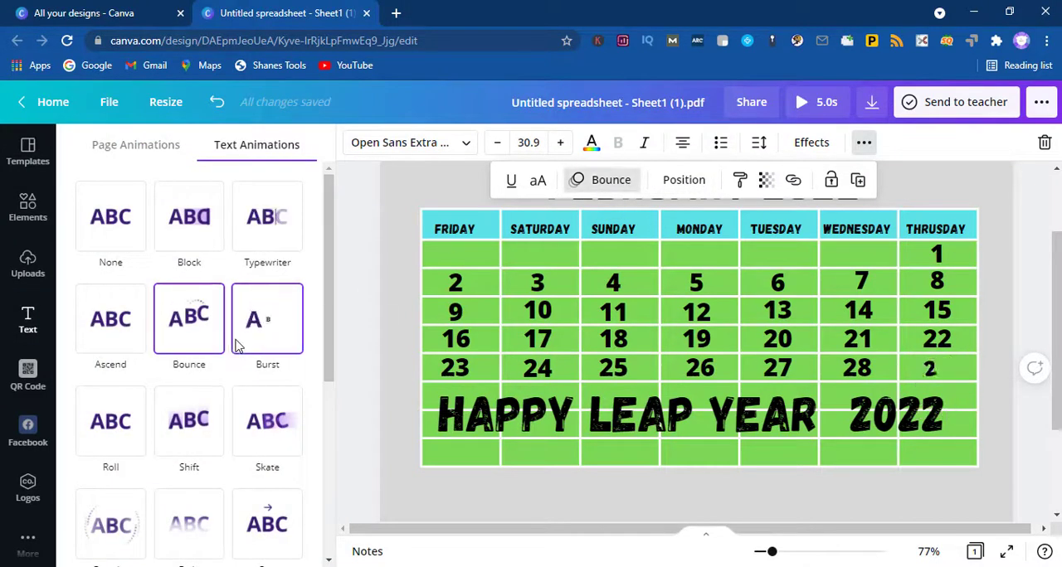
{"action": "scroll", "coordinate": [234, 463], "scroll_direction": "down", "scroll_amount": 4}
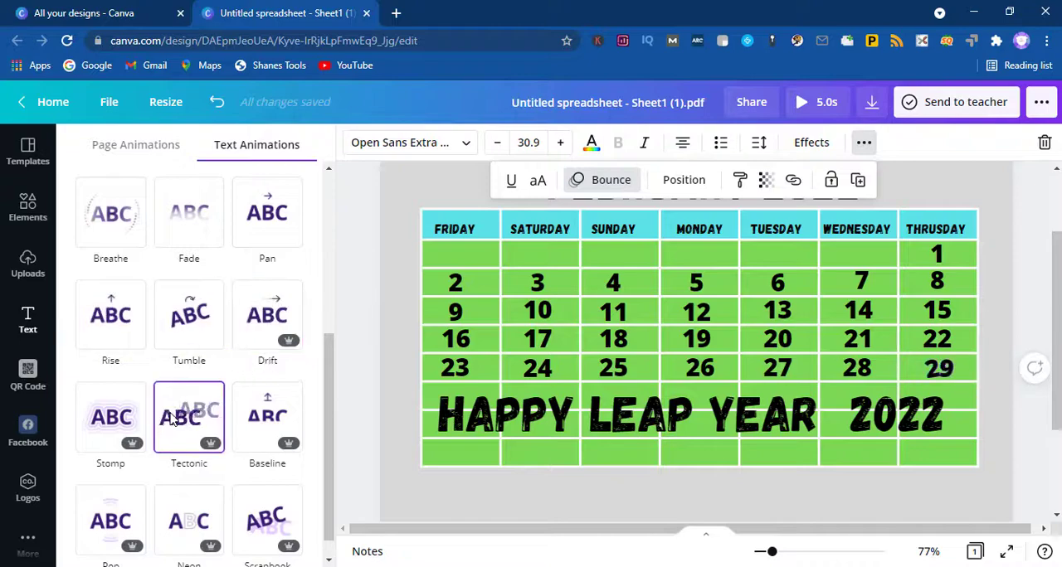
{"action": "left_click", "coordinate": [107, 419]}
Step: Try the Pan text animation on the Happy Leap Year heading and play the design preview
{"action": "left_click", "coordinate": [565, 421]}
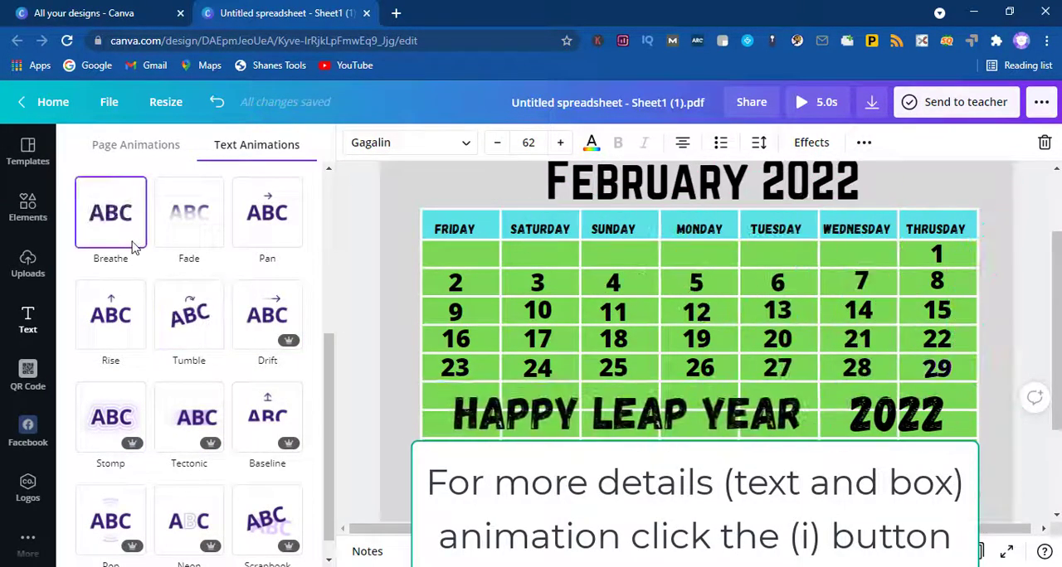
{"action": "left_click", "coordinate": [261, 223]}
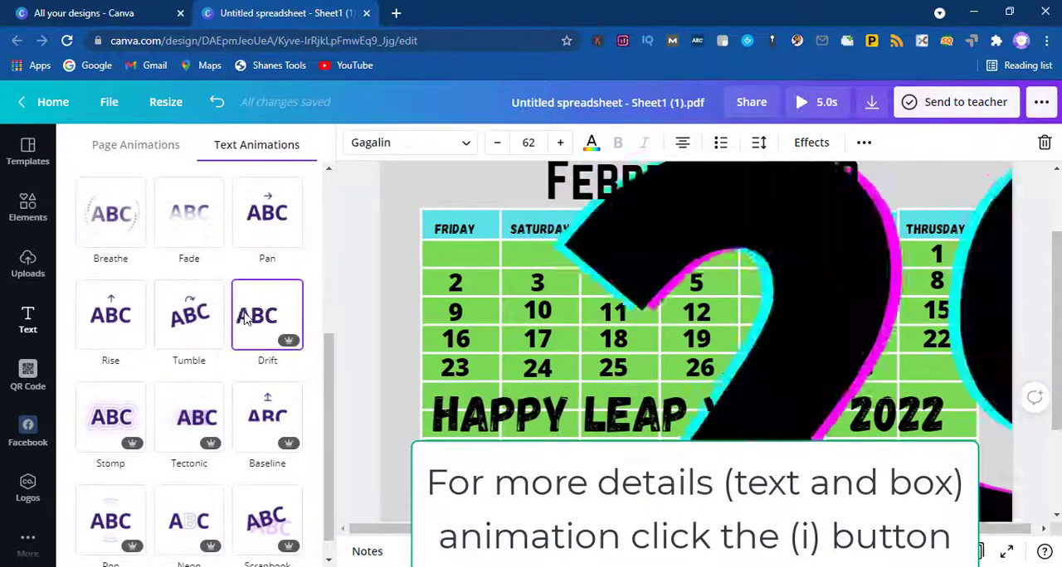
{"action": "scroll", "coordinate": [232, 483], "scroll_direction": "down", "scroll_amount": 1}
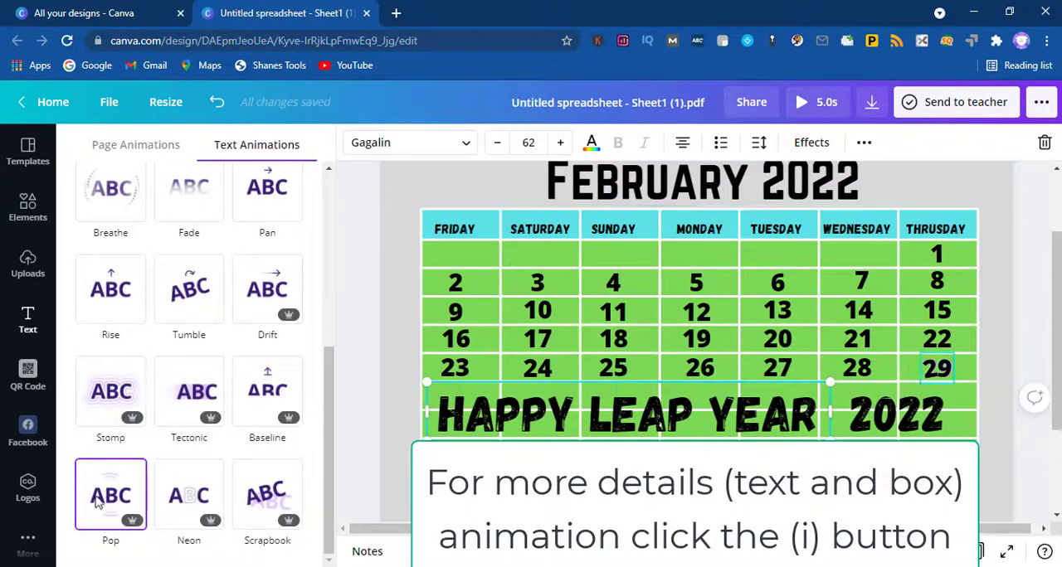
{"action": "left_click", "coordinate": [821, 102]}
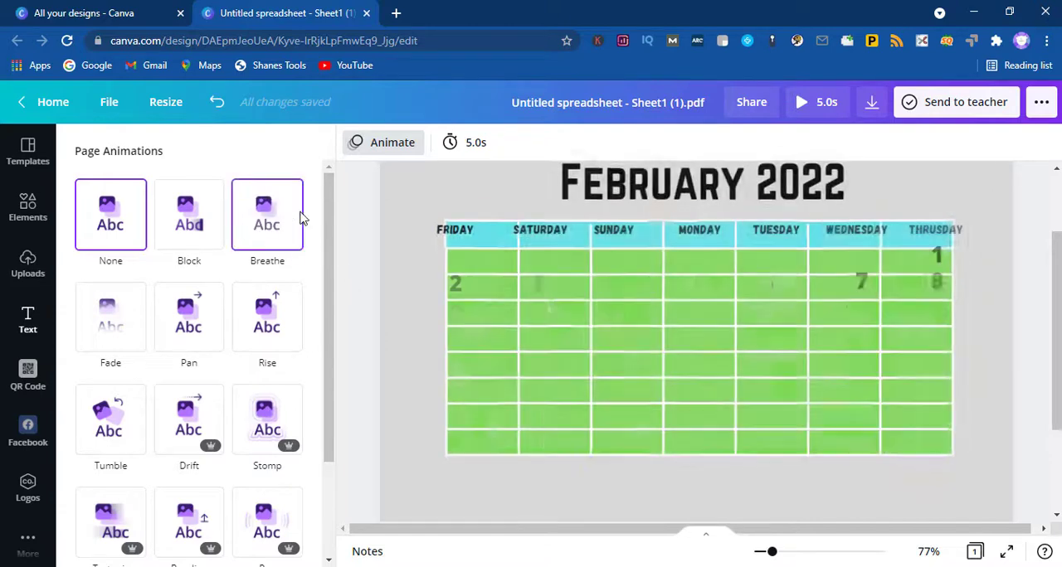
{"action": "left_click", "coordinate": [404, 190]}
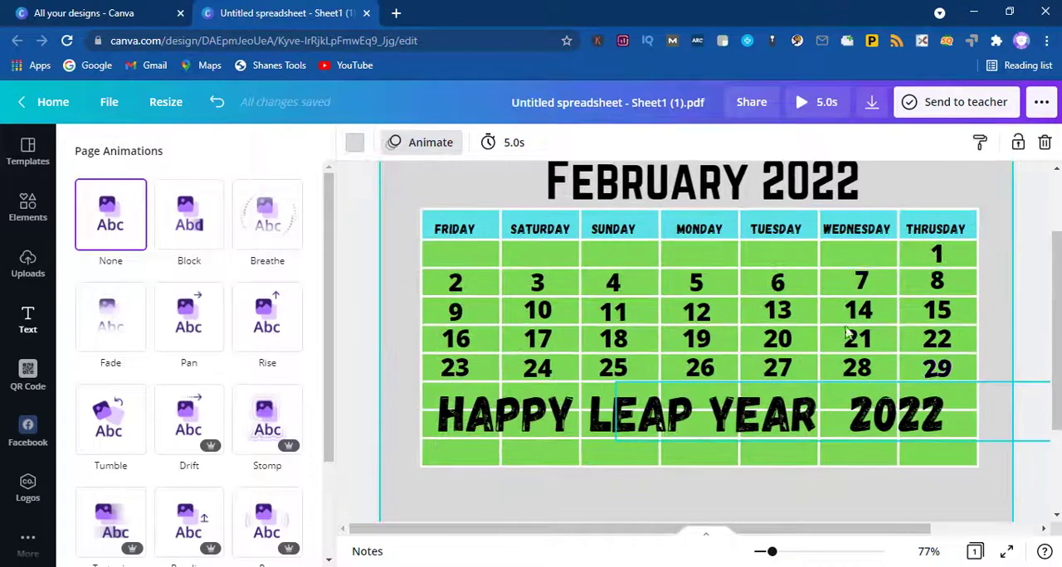
Step: Try the Ascend text animation on the date 29 and preview the design
{"action": "left_click", "coordinate": [937, 368]}
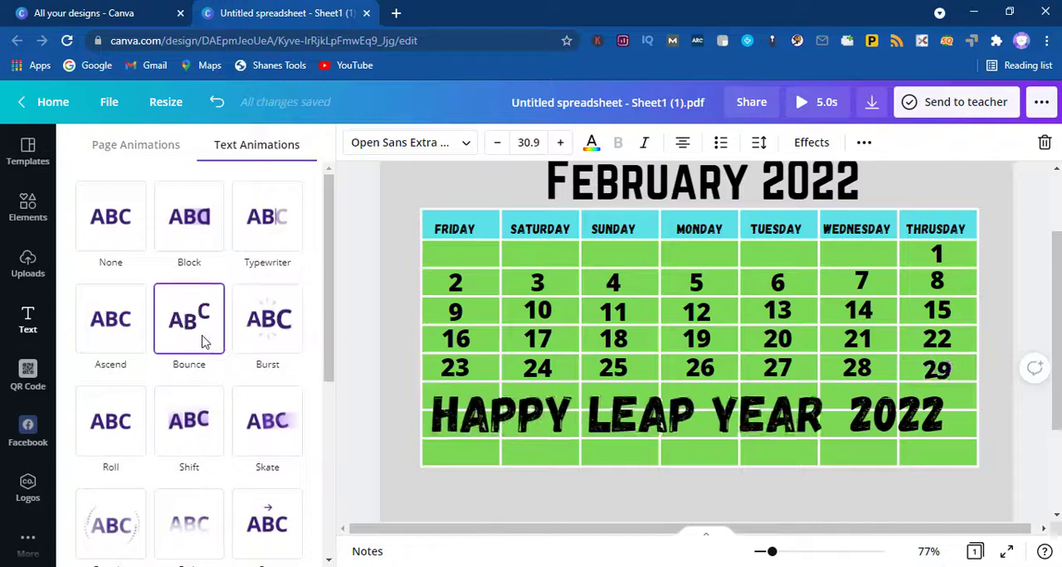
{"action": "left_click", "coordinate": [128, 346]}
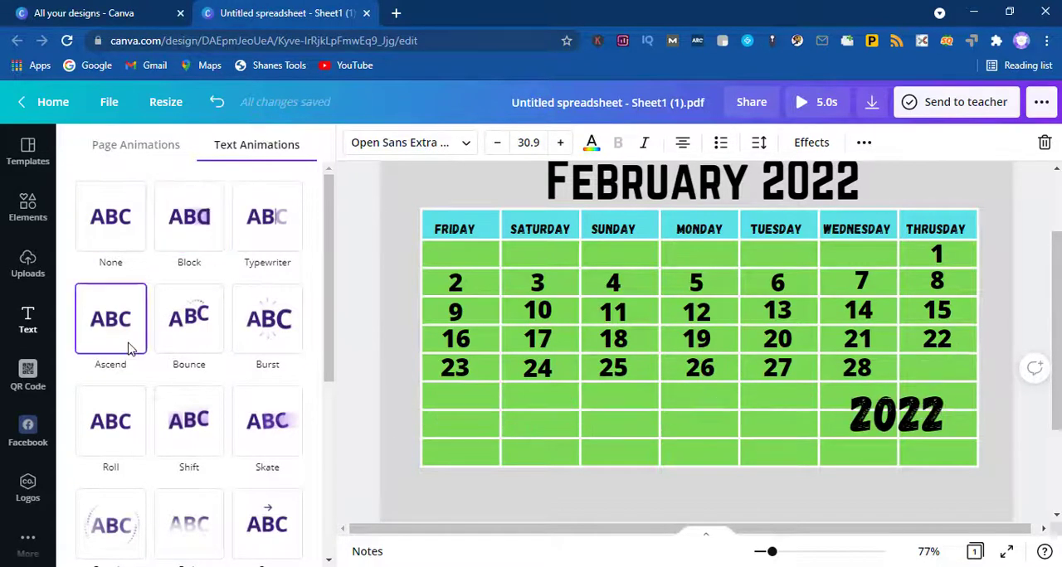
{"action": "left_click", "coordinate": [809, 103]}
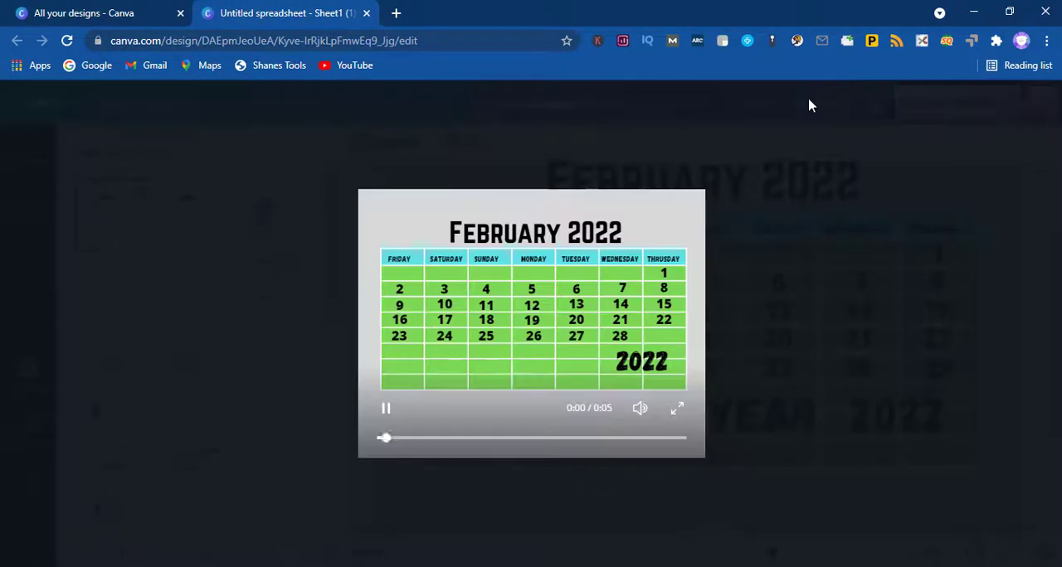
{"action": "left_click", "coordinate": [17, 104]}
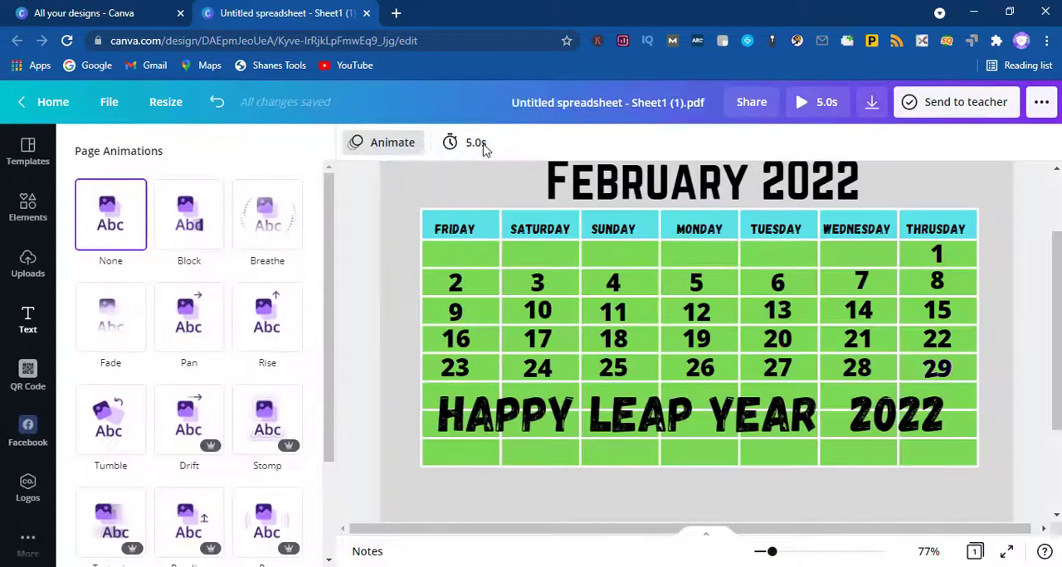
Step: Set the page timing to 6.5 seconds and preview the animated calendar
{"action": "left_click", "coordinate": [469, 142]}
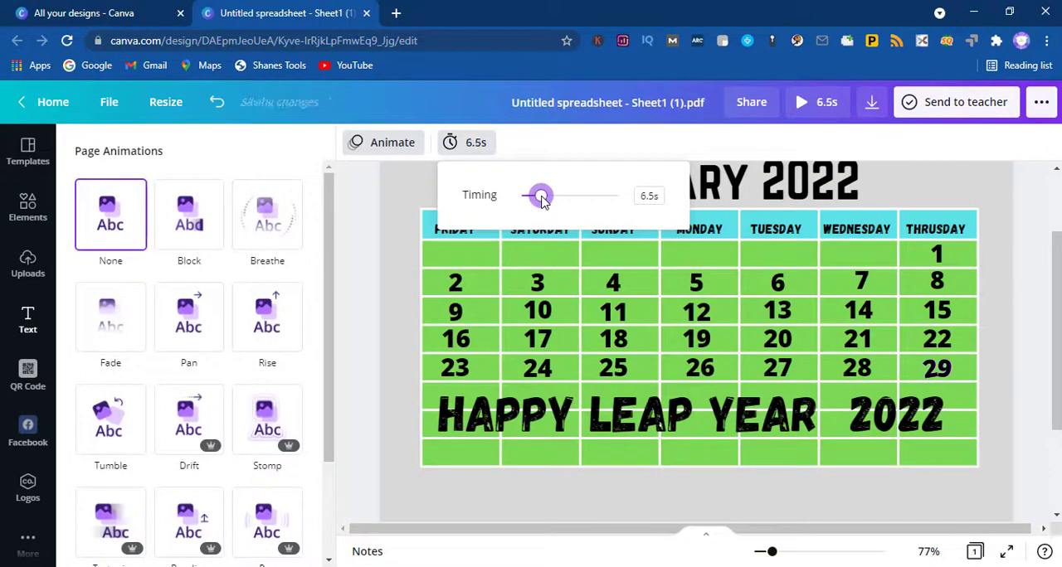
{"action": "left_click", "coordinate": [828, 103]}
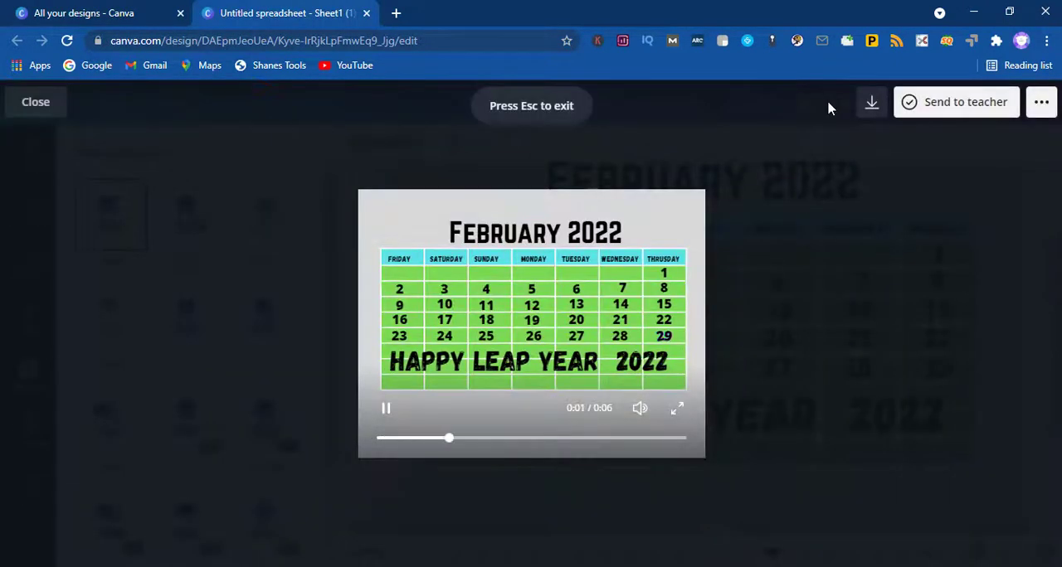
{"action": "left_click", "coordinate": [36, 102]}
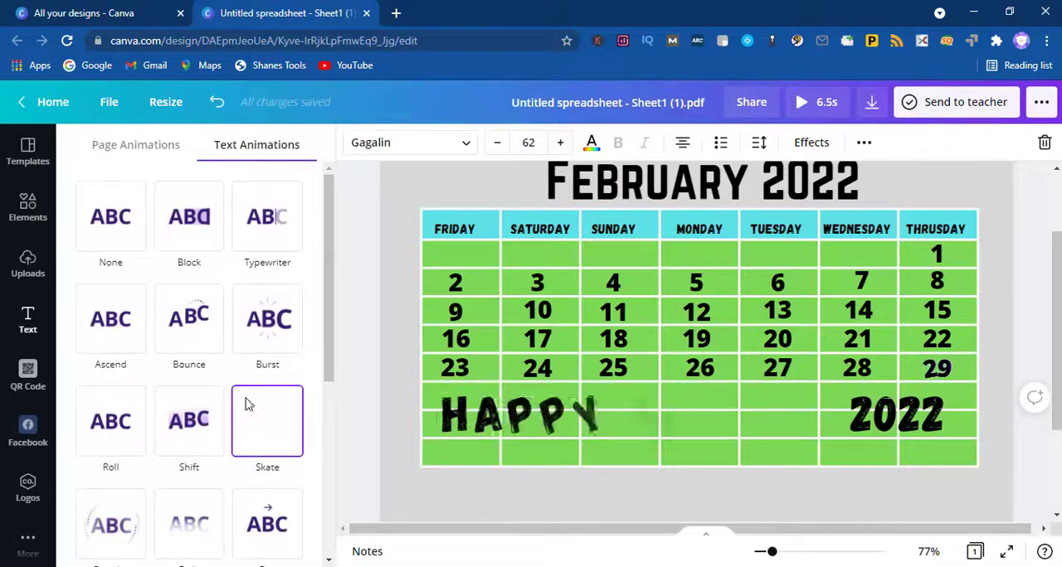
Step: Apply the Burst text animation to the 2022 heading beside Happy Leap Year and preview the design
{"action": "left_click", "coordinate": [846, 425]}
{"action": "left_click", "coordinate": [280, 332]}
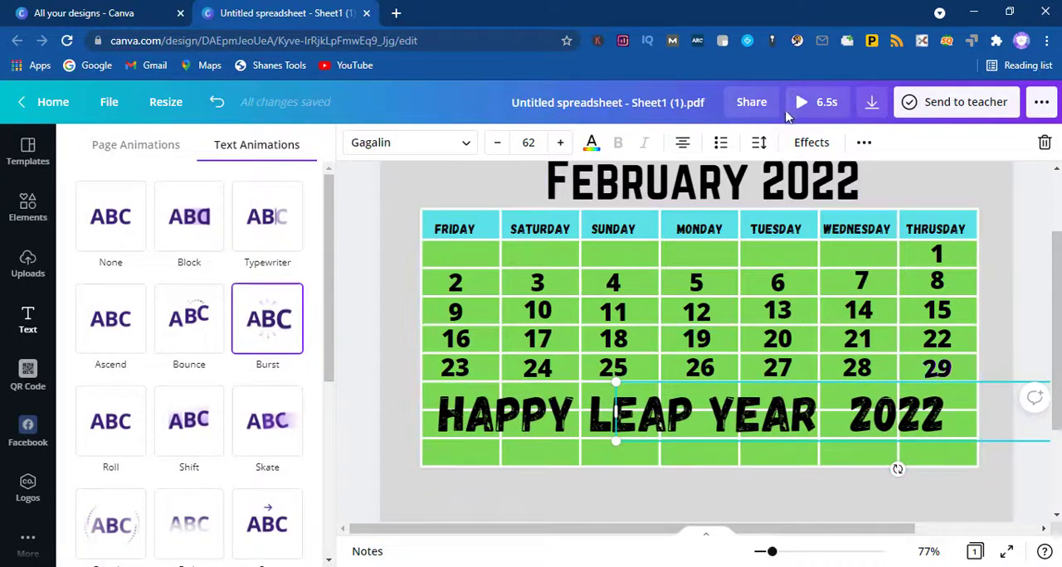
{"action": "left_click", "coordinate": [801, 102]}
{"action": "key", "text": "Escape"}
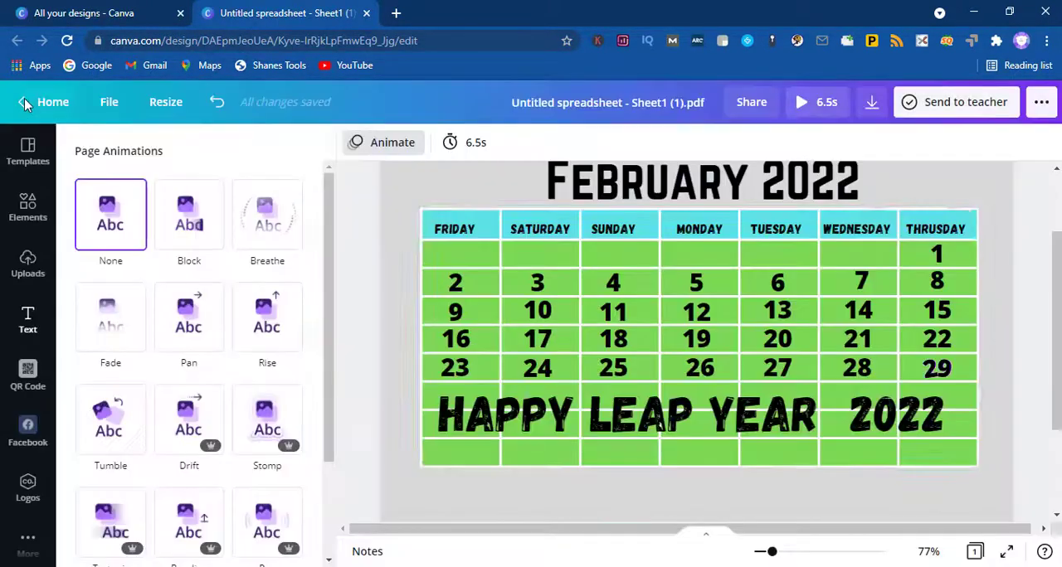
Step: Apply the Roll text animation to the date 29 and preview the calendar
{"action": "left_click", "coordinate": [939, 408]}
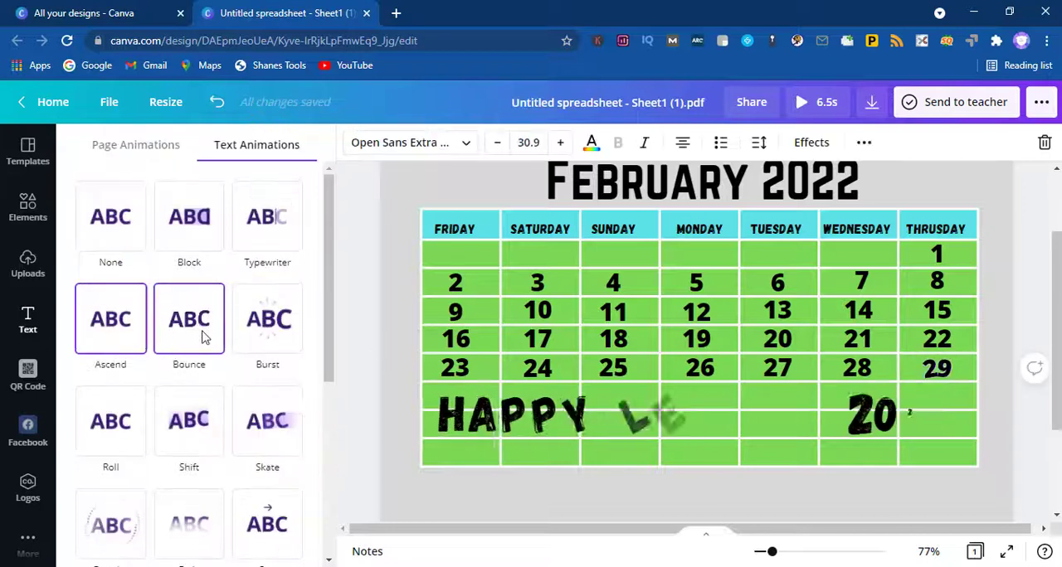
{"action": "left_click", "coordinate": [136, 430]}
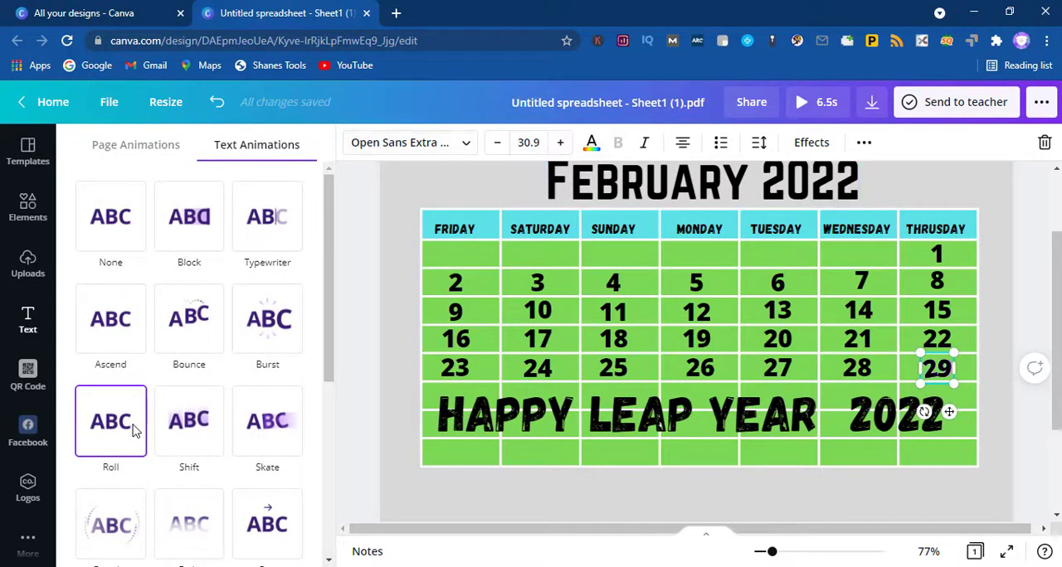
{"action": "left_click", "coordinate": [834, 111]}
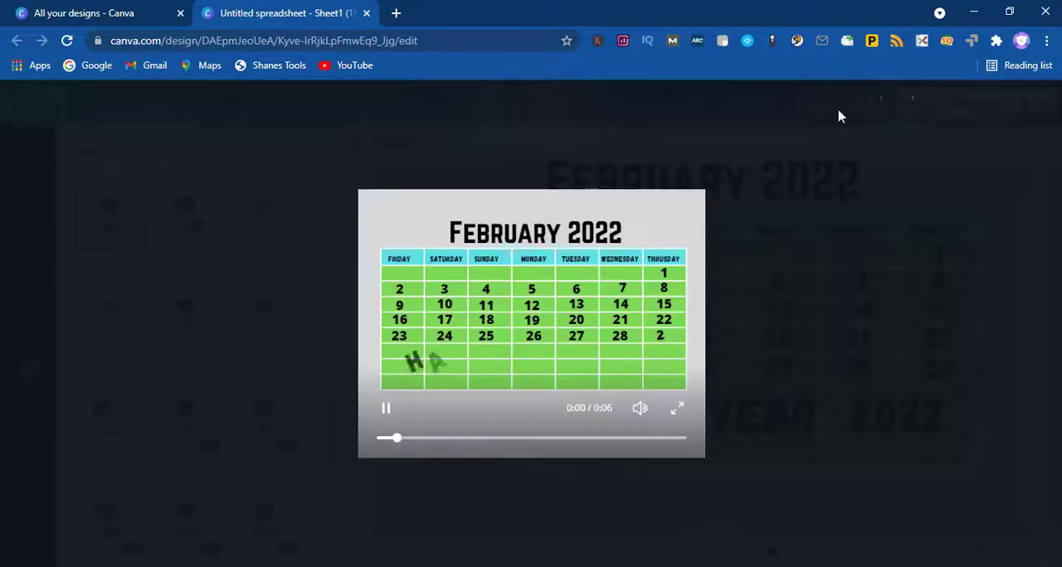
{"action": "left_click", "coordinate": [21, 106]}
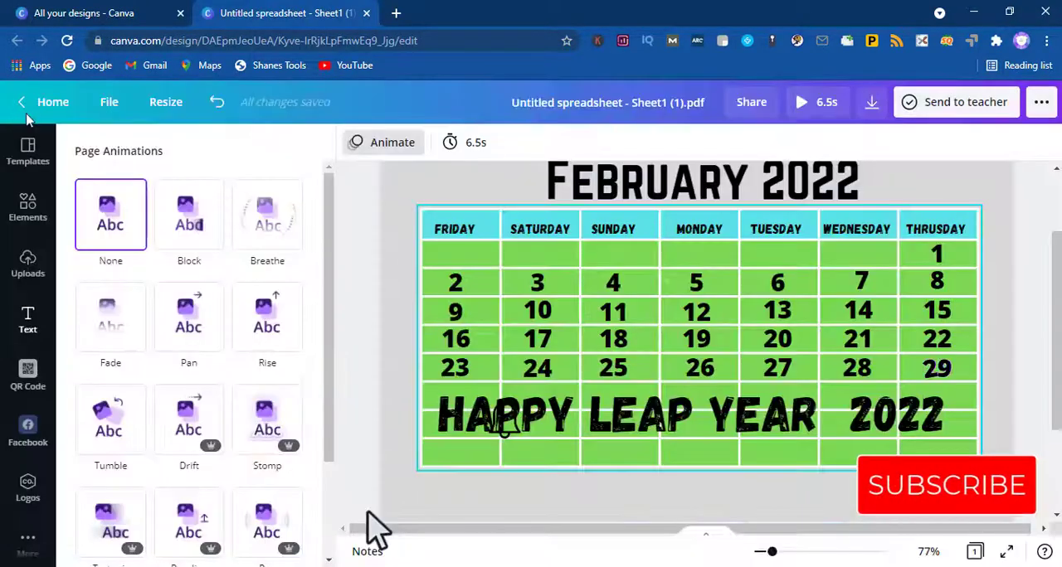
Step: Set the page timing to 3 seconds and play the preview of the calendar
{"action": "left_click", "coordinate": [373, 342]}
{"action": "left_click", "coordinate": [338, 347]}
{"action": "left_click", "coordinate": [194, 145]}
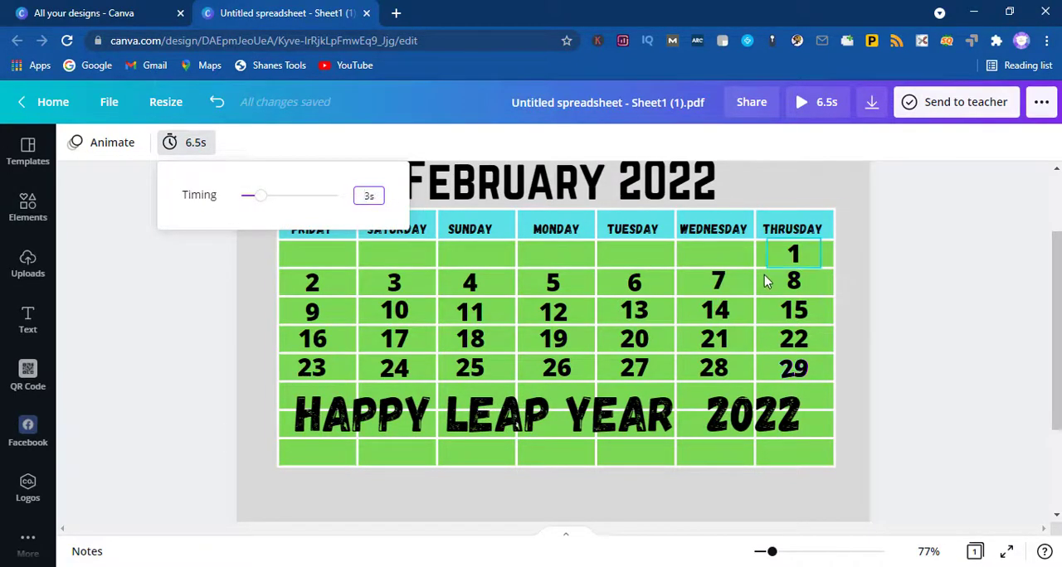
{"action": "left_click", "coordinate": [1001, 216]}
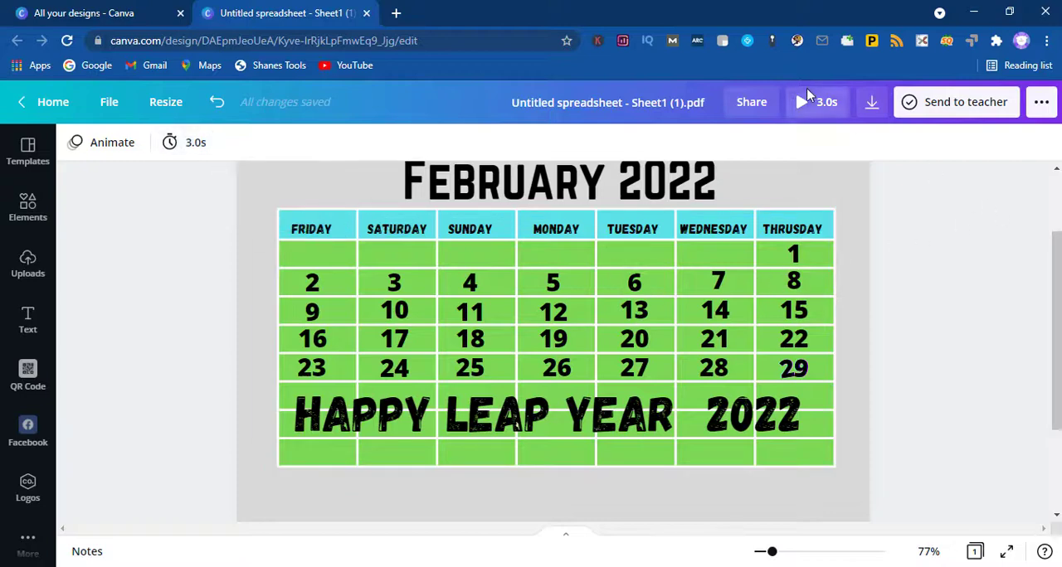
{"action": "left_click", "coordinate": [808, 99]}
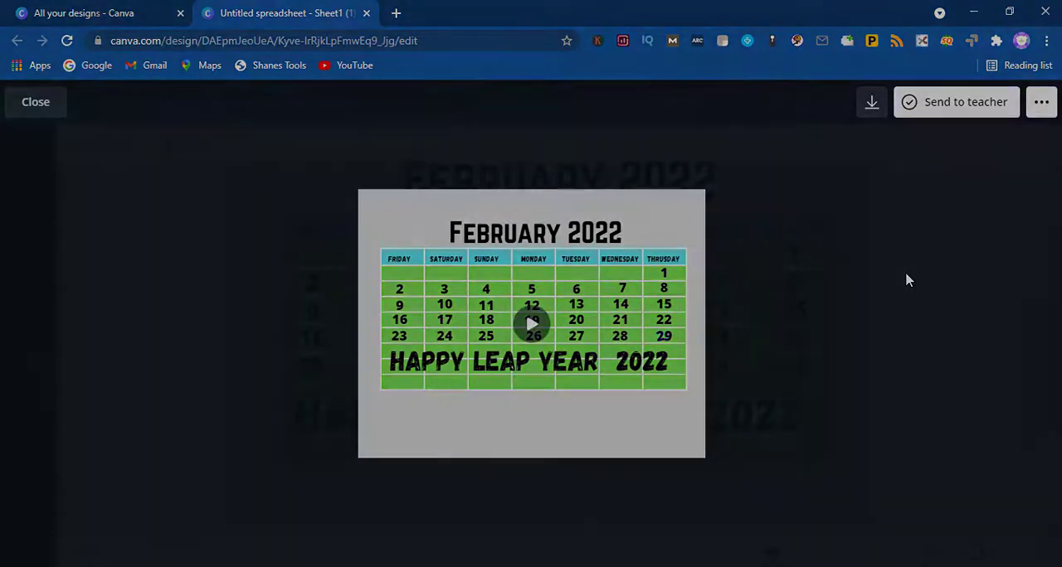
{"action": "key", "text": "Escape"}
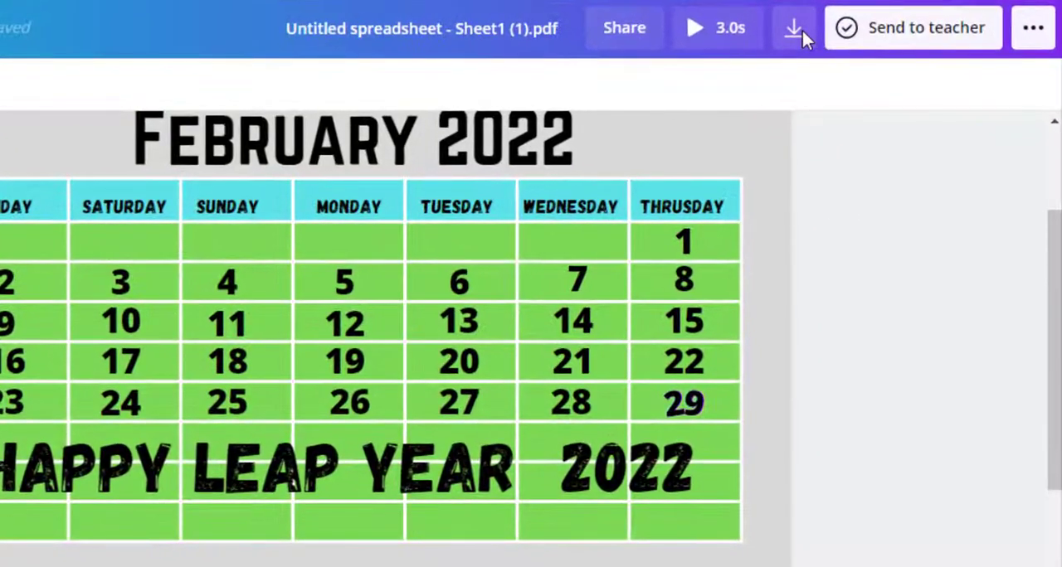
Step: Download the calendar design as a GIF and dismiss the saved-design message
{"action": "left_click", "coordinate": [873, 103]}
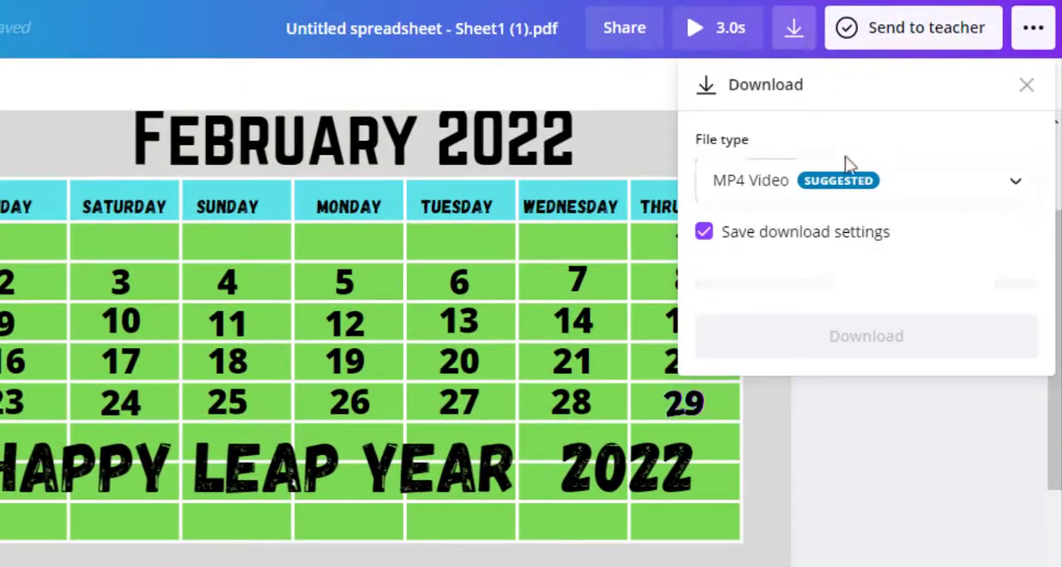
{"action": "left_click", "coordinate": [860, 188]}
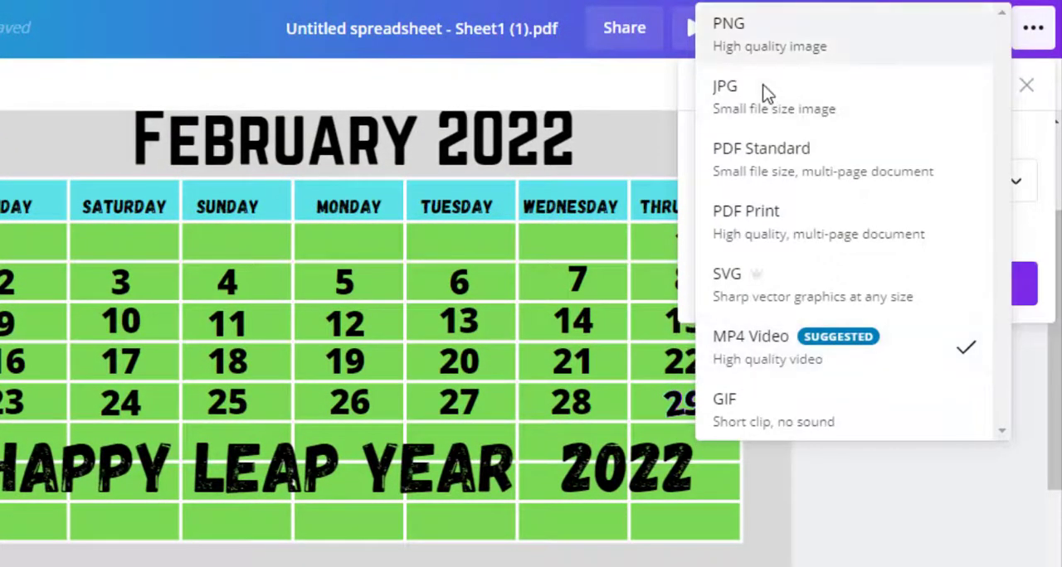
{"action": "left_click", "coordinate": [751, 403]}
{"action": "left_click", "coordinate": [847, 278]}
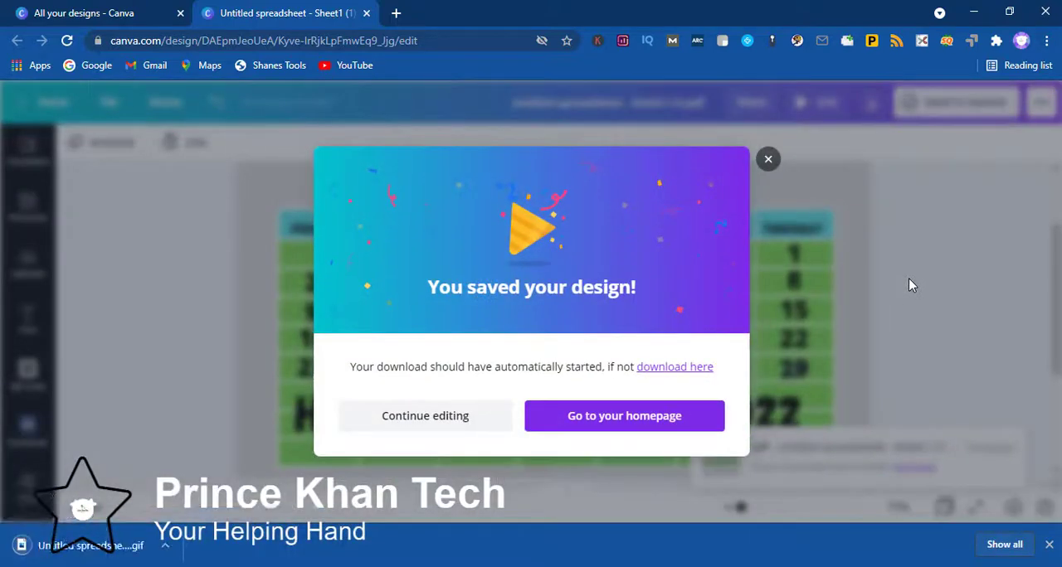
{"action": "left_click", "coordinate": [767, 159]}
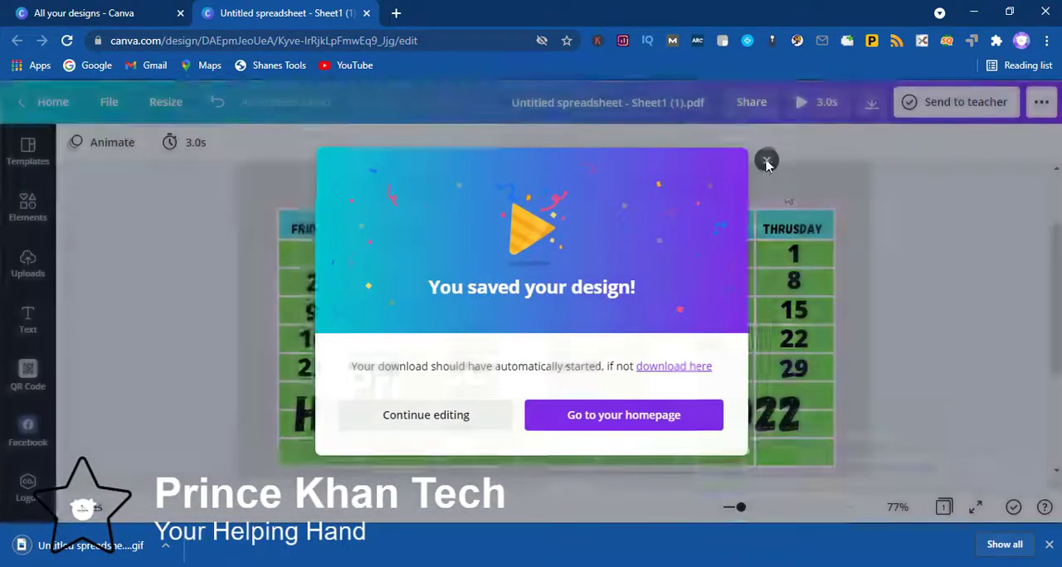
Step: Locate the downloaded Untitled spreadsheet - Sheet1 (1).pdf.gif in File Explorer through the browser's download list and open it
{"action": "left_click", "coordinate": [1012, 549]}
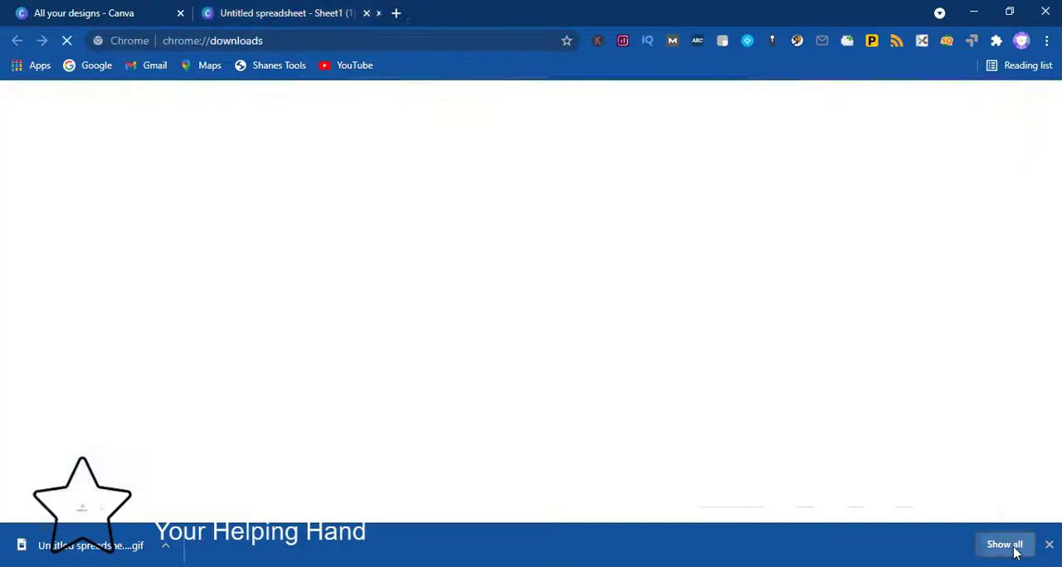
{"action": "left_click", "coordinate": [392, 251]}
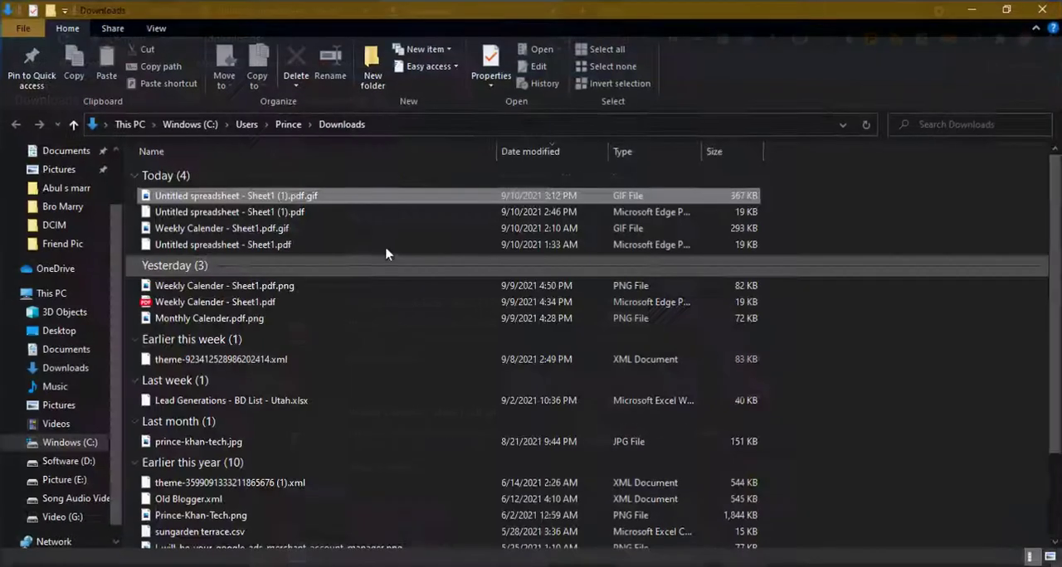
{"action": "double_click", "coordinate": [253, 202]}
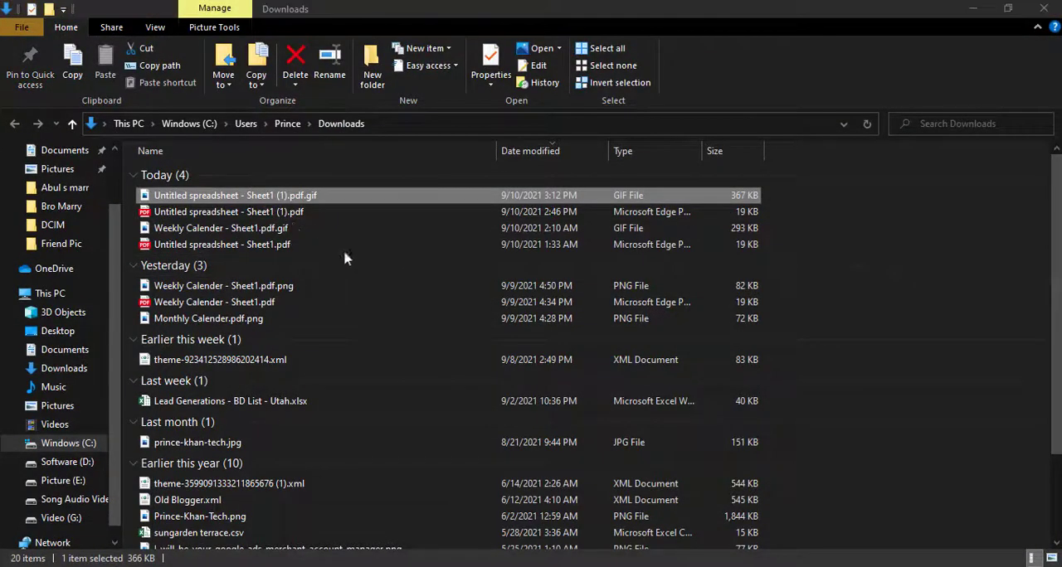